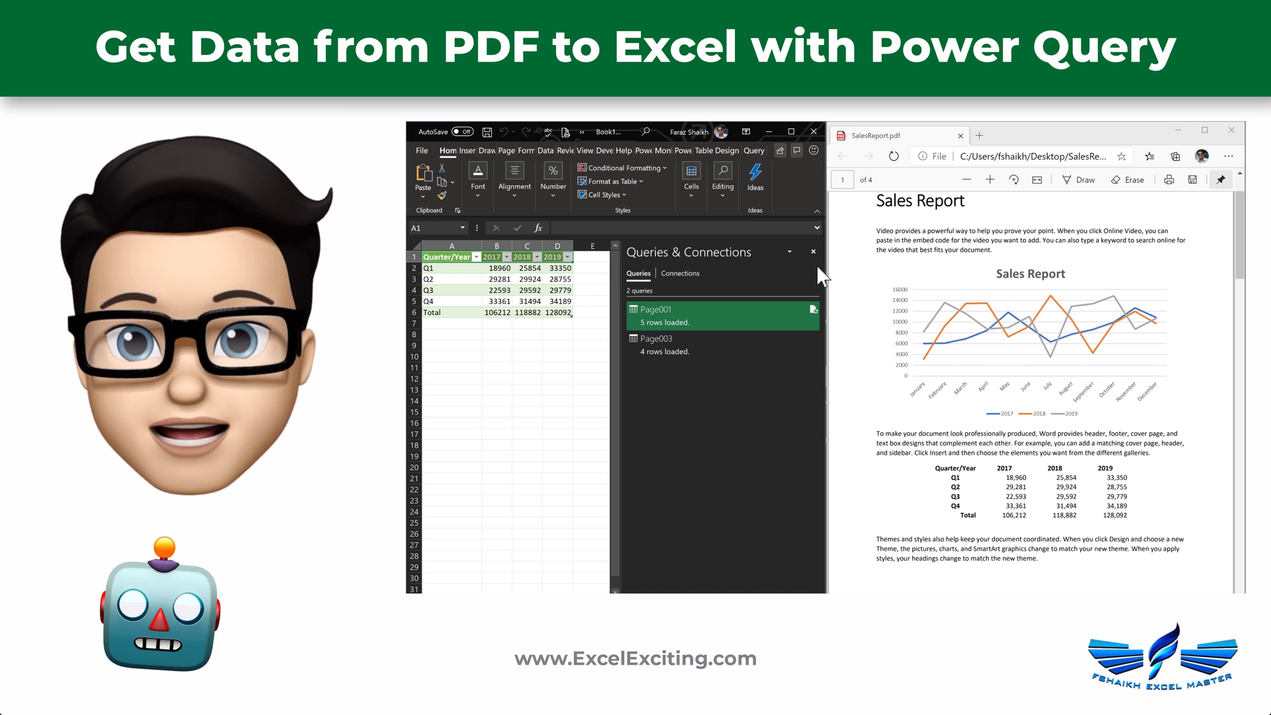
- Hide the Queries & Connections pane and send the PDF Invoice folder files to Transform Data
click(814, 251)
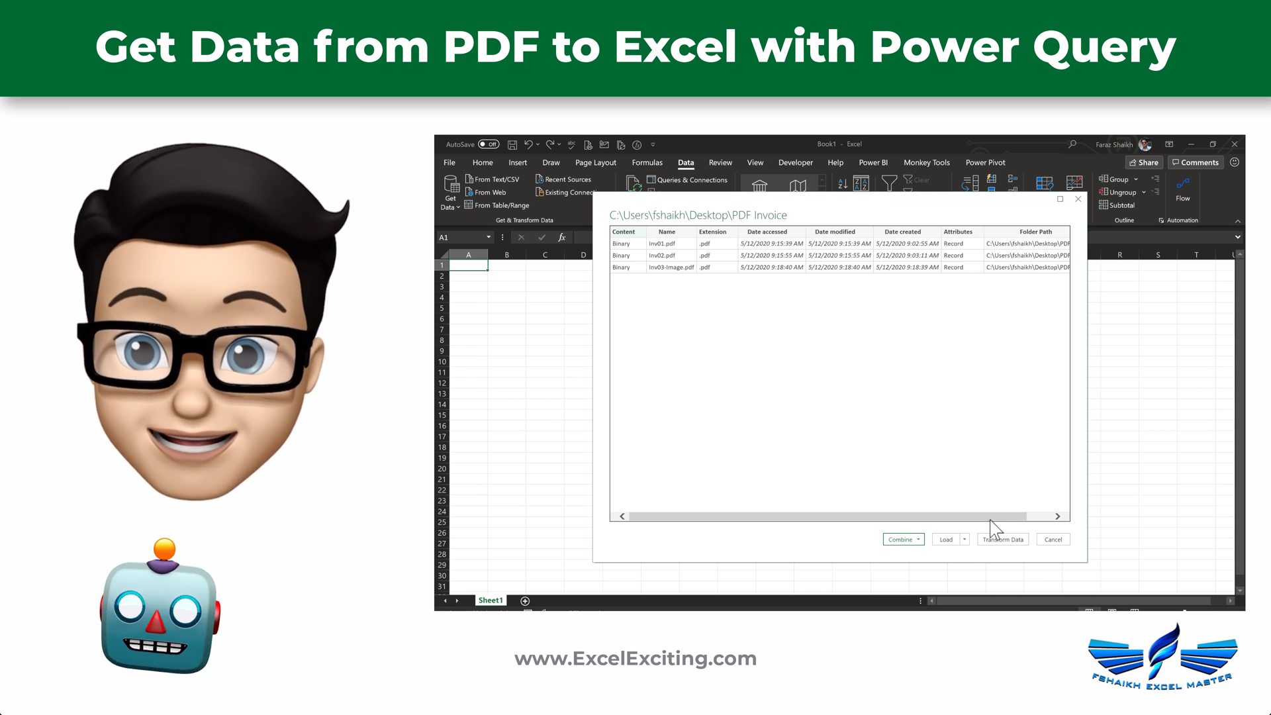
click(1007, 540)
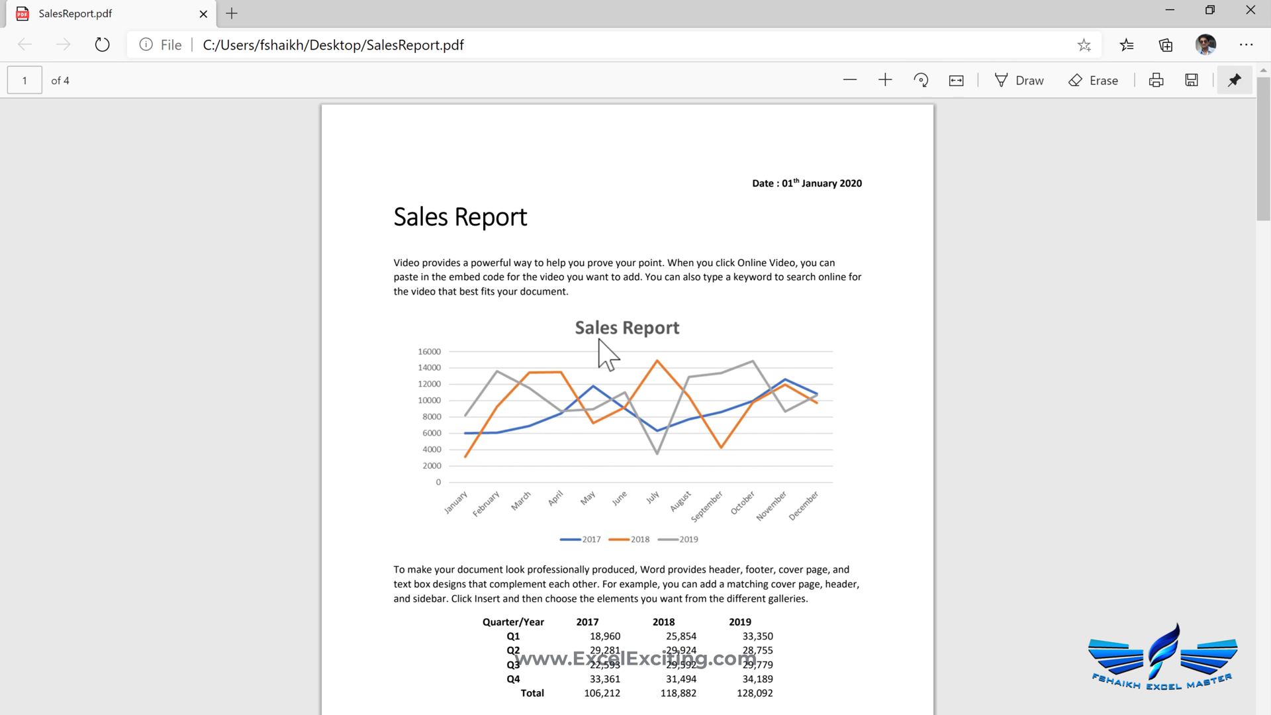
- Scroll through SalesReport.pdf's four pages and select the page-3 Sales Data table through Q4
scroll(600, 340, down, 8)
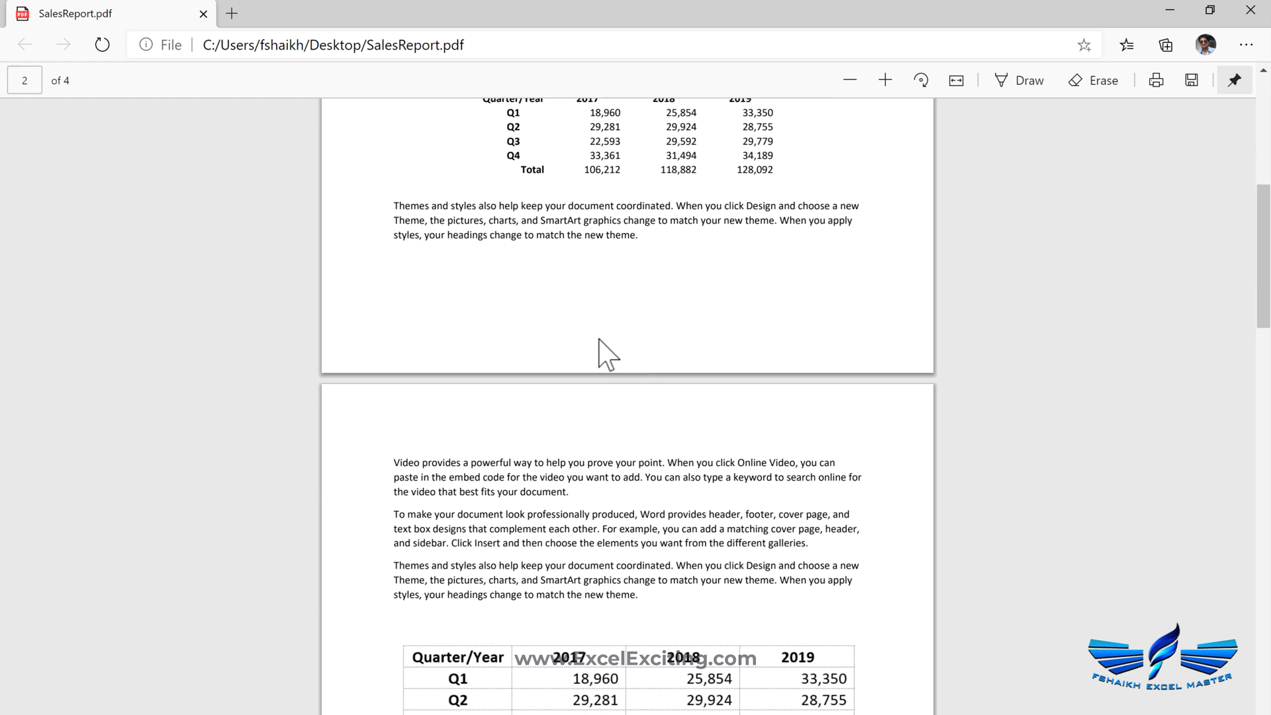
scroll(599, 341, up, 2)
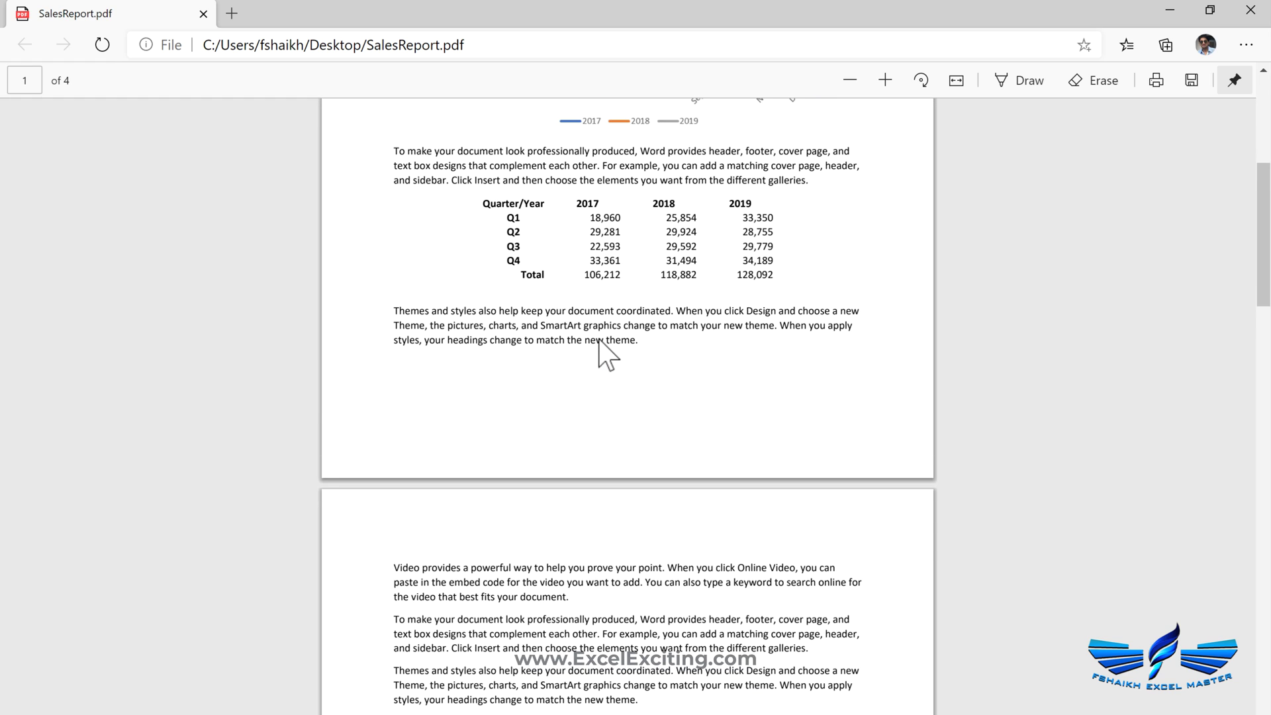
scroll(597, 313, down, 12)
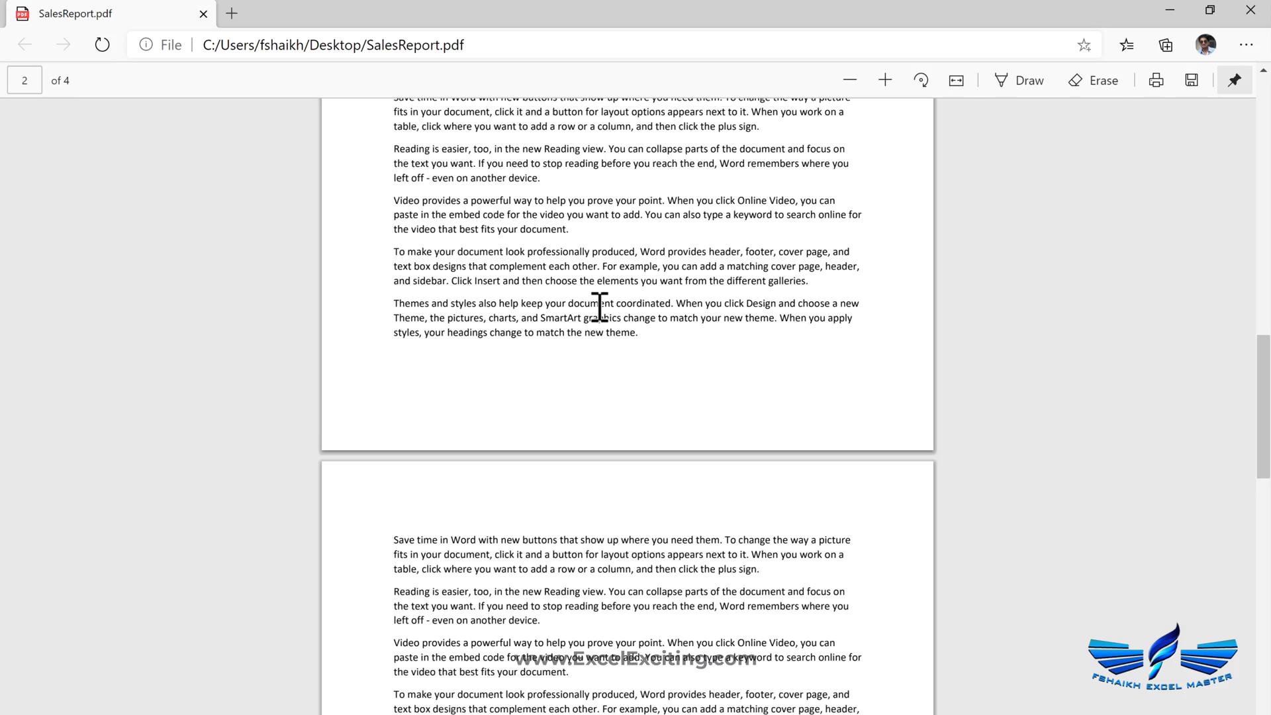
scroll(600, 307, down, 11)
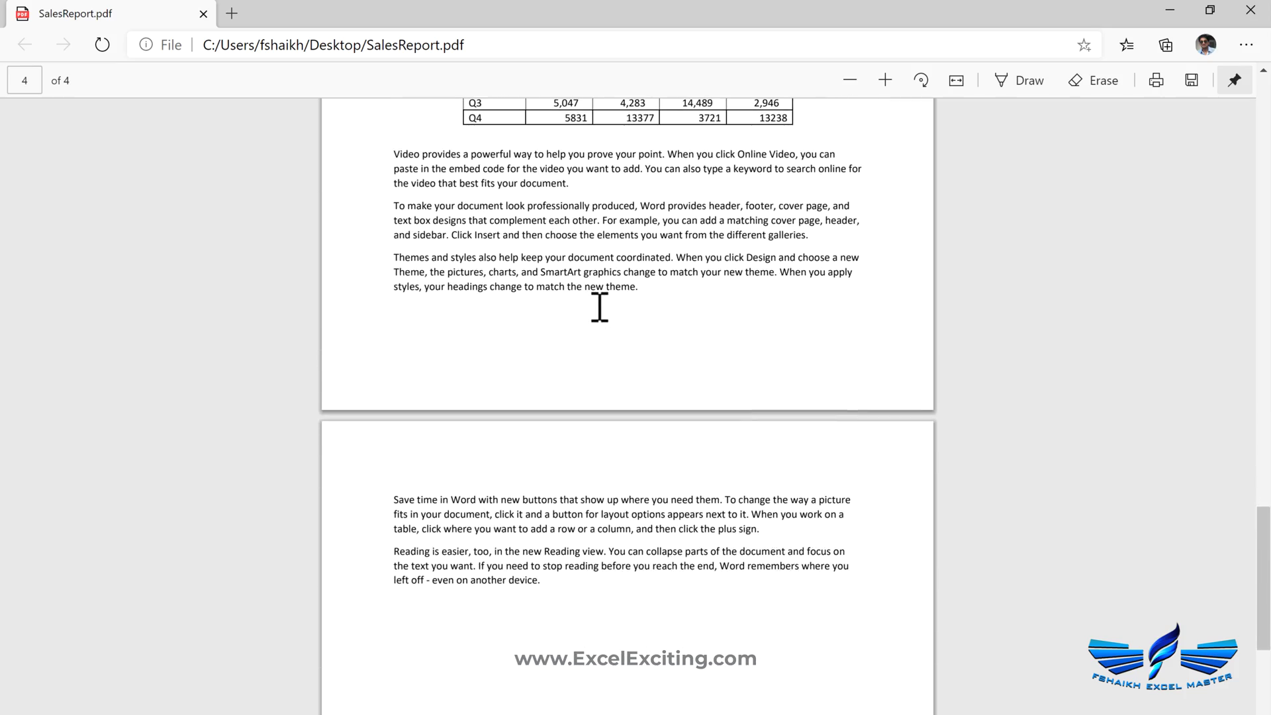
scroll(600, 307, up, 4)
scroll(599, 308, up, 15)
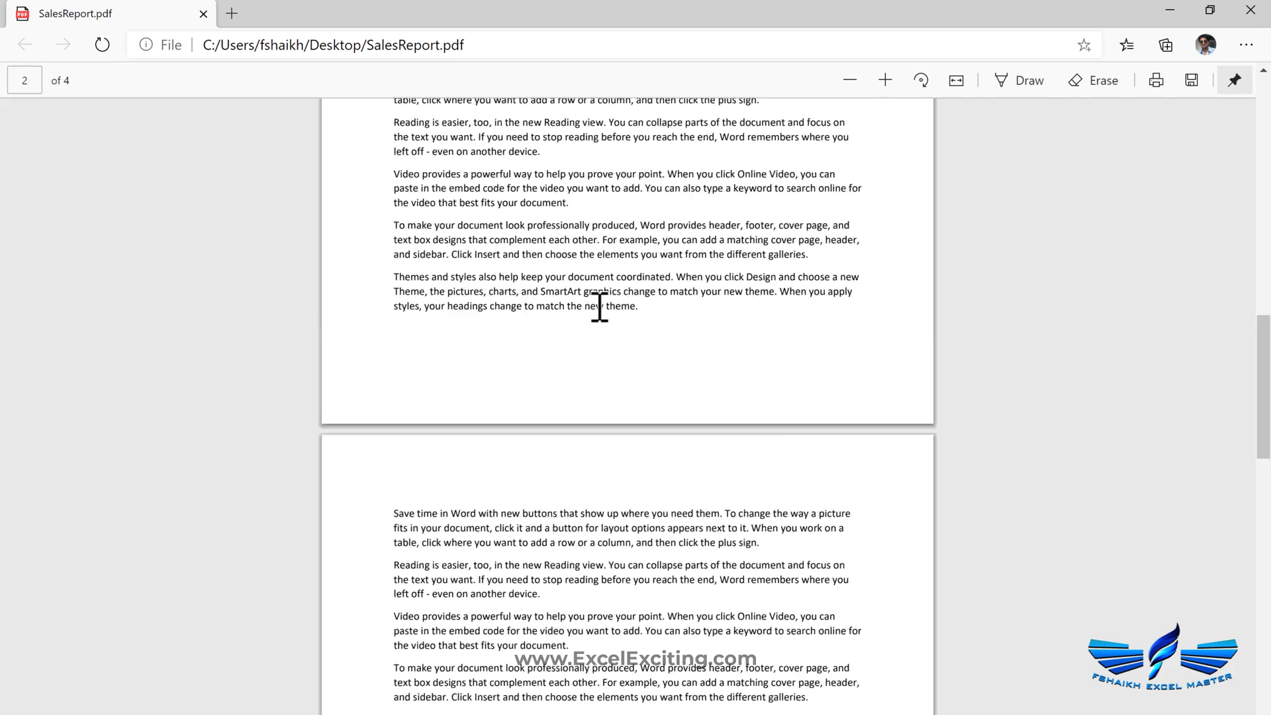
scroll(553, 372, up, 4)
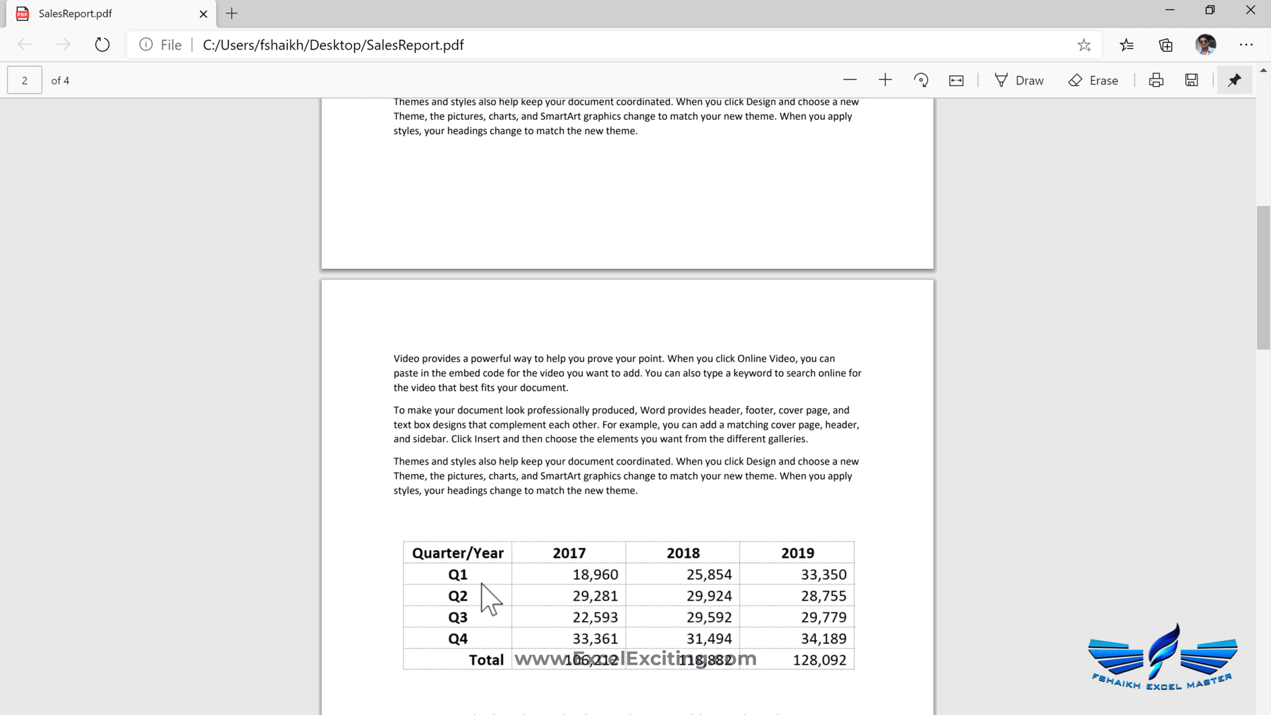
scroll(463, 582, down, 3)
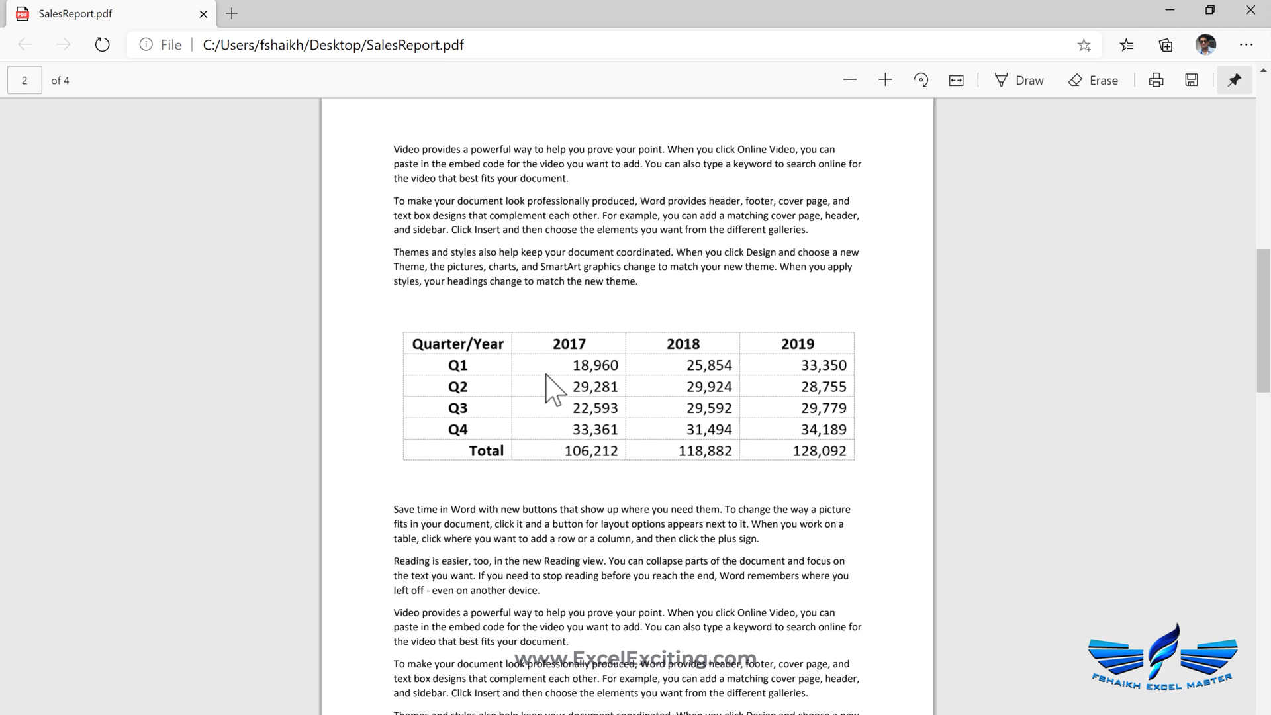
scroll(555, 389, down, 10)
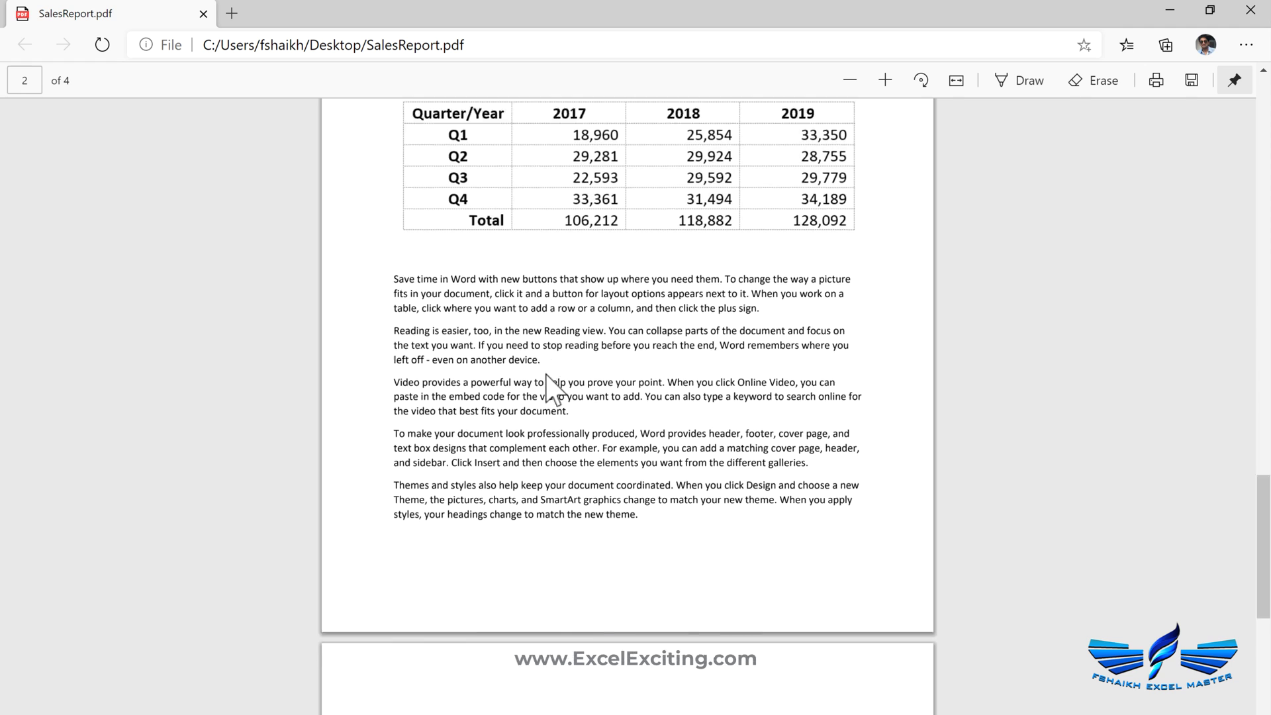
scroll(554, 390, up, 6)
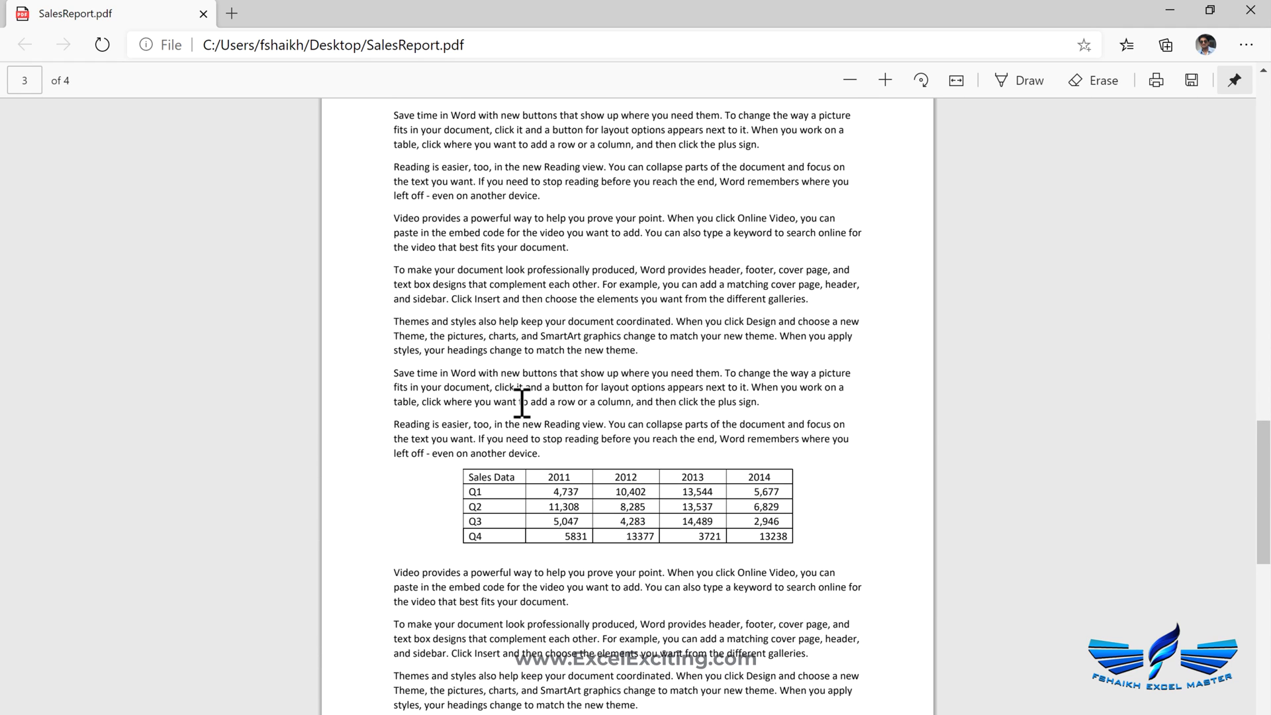
drag(472, 478, 751, 535)
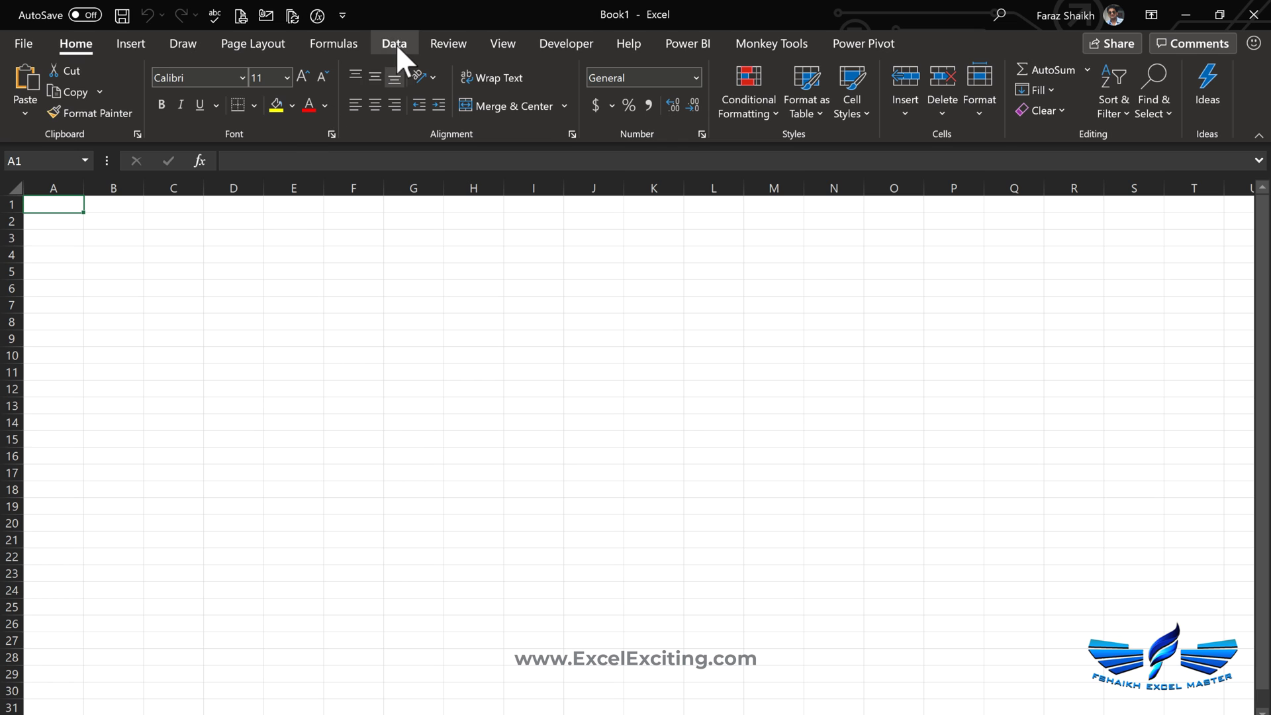
- Import SalesReport.pdf from the Desktop using Get Data > From File > From PDF
click(395, 44)
click(41, 107)
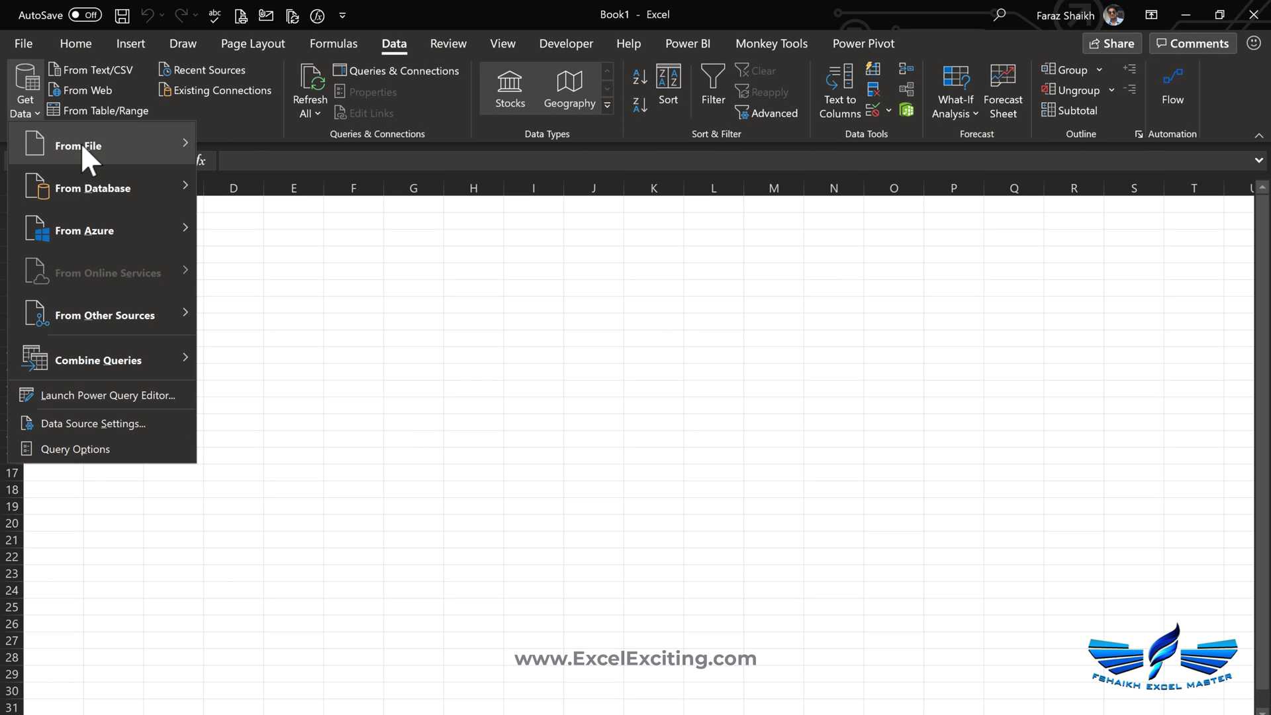
mouse_move(81, 144)
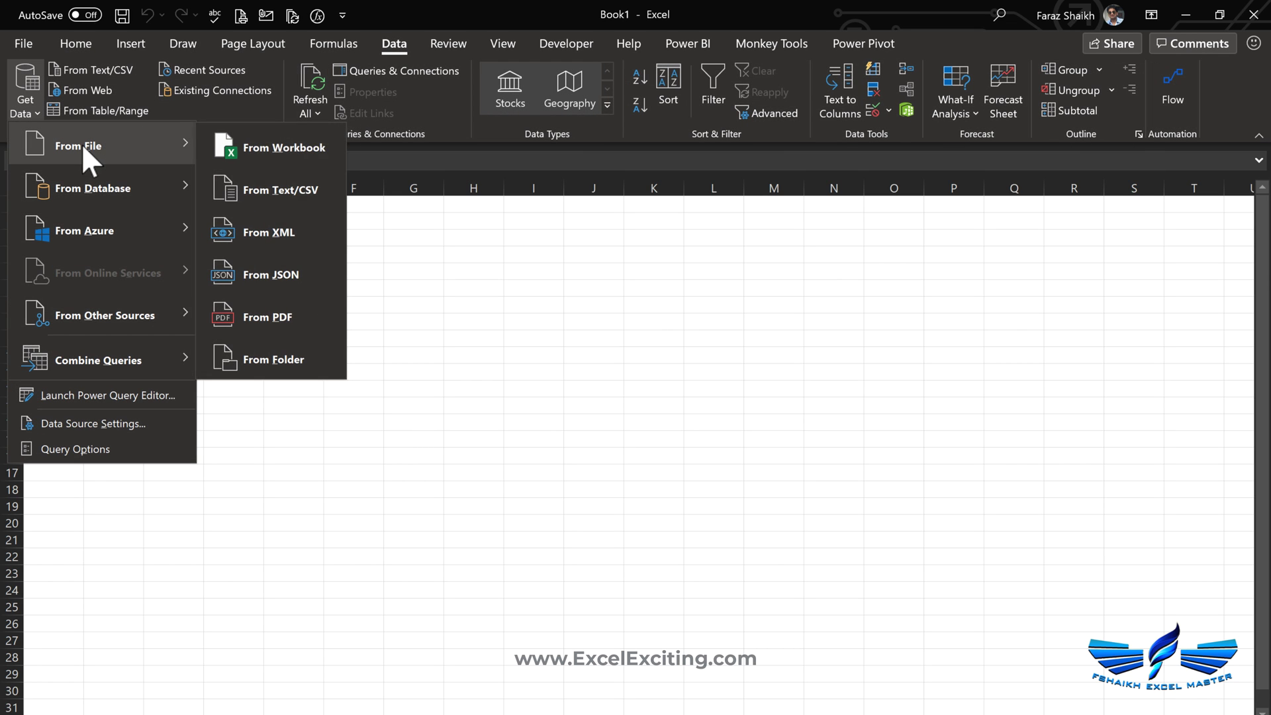
click(319, 320)
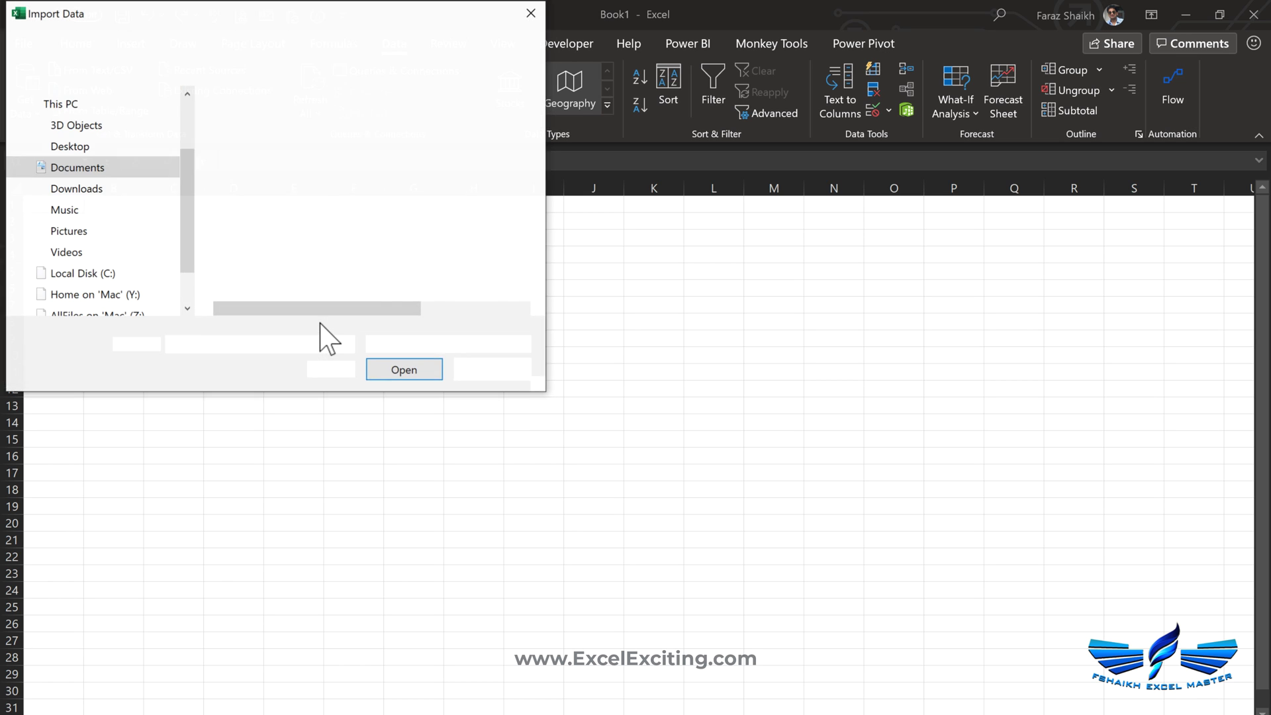
click(69, 149)
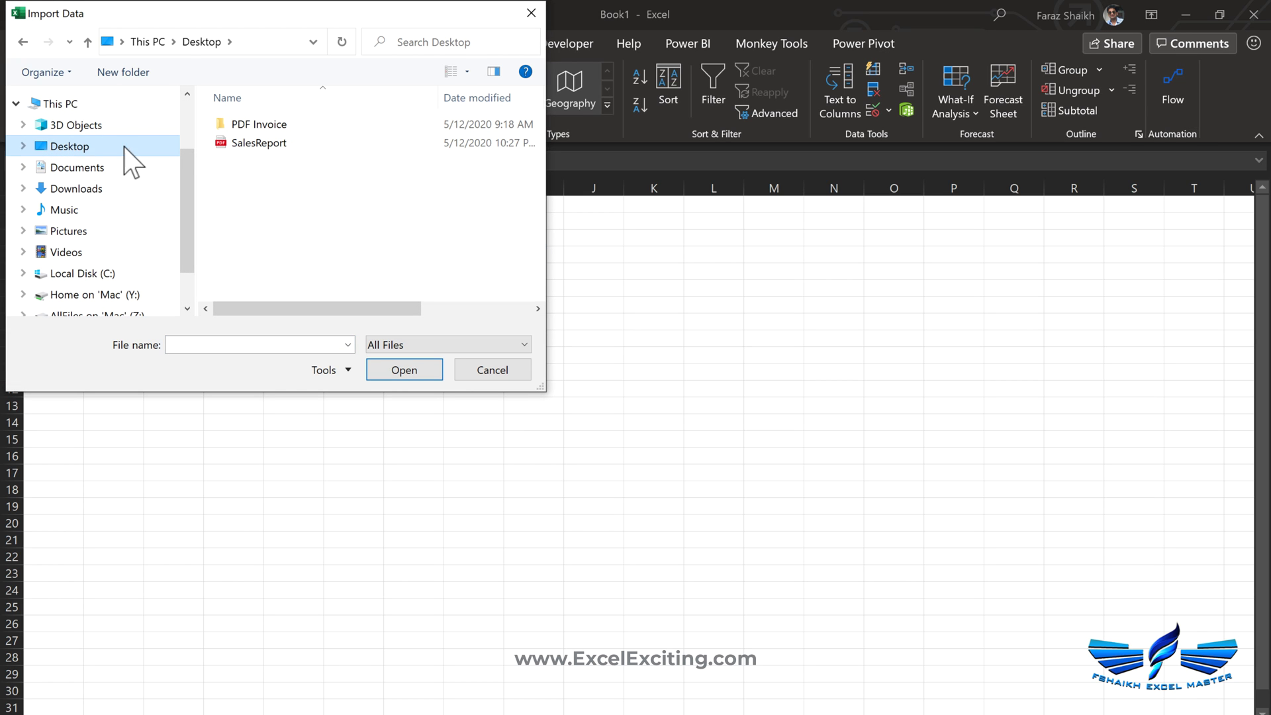
click(301, 144)
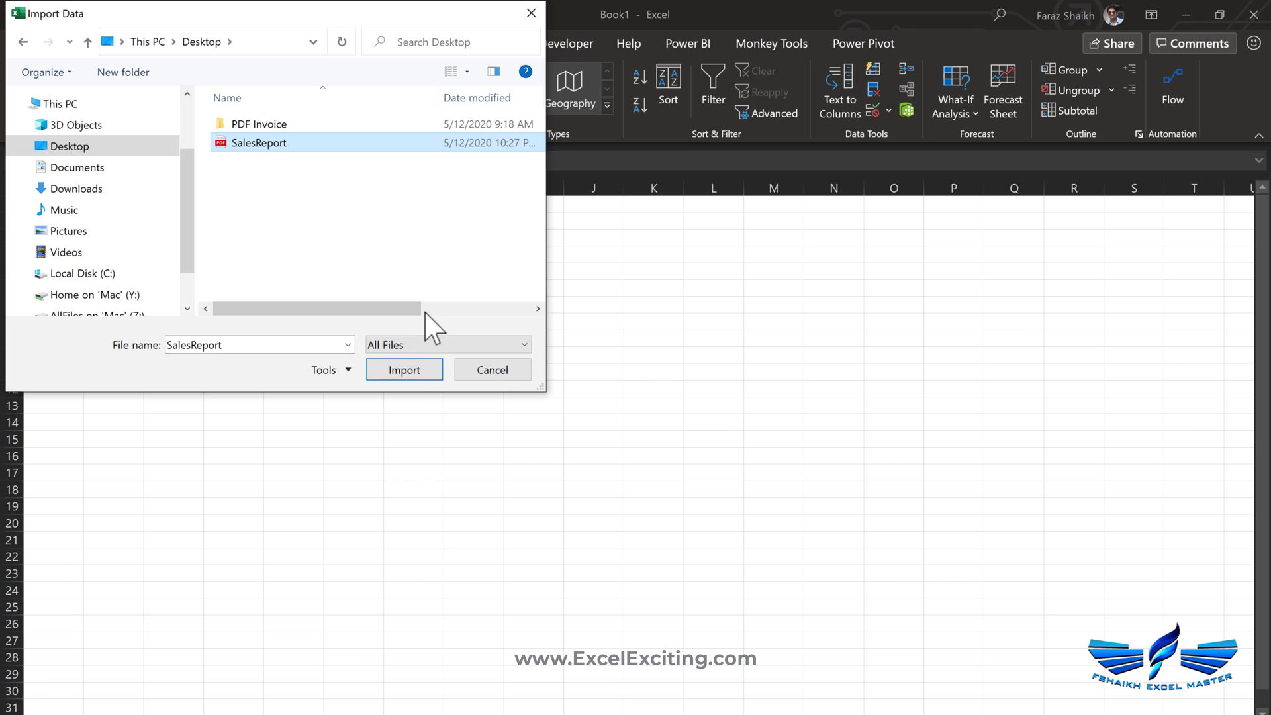
click(410, 371)
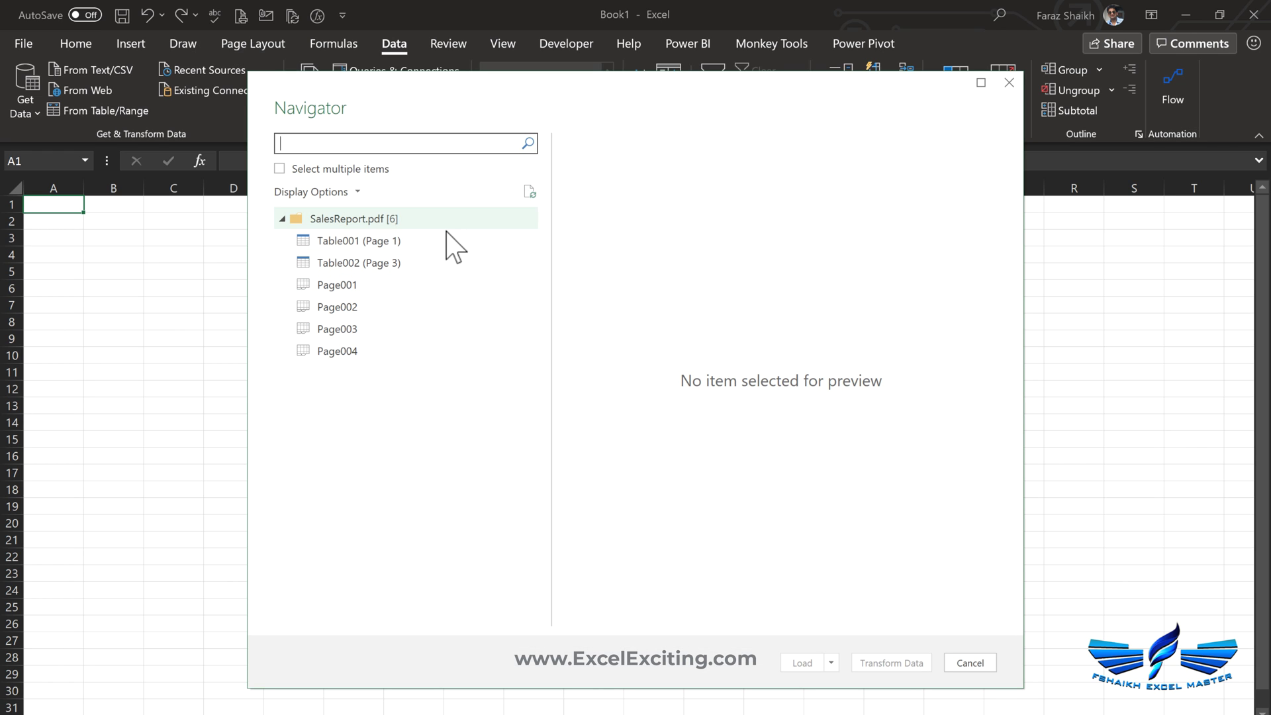
- Preview Table001, Table002 and Page002 in the Navigator
click(459, 247)
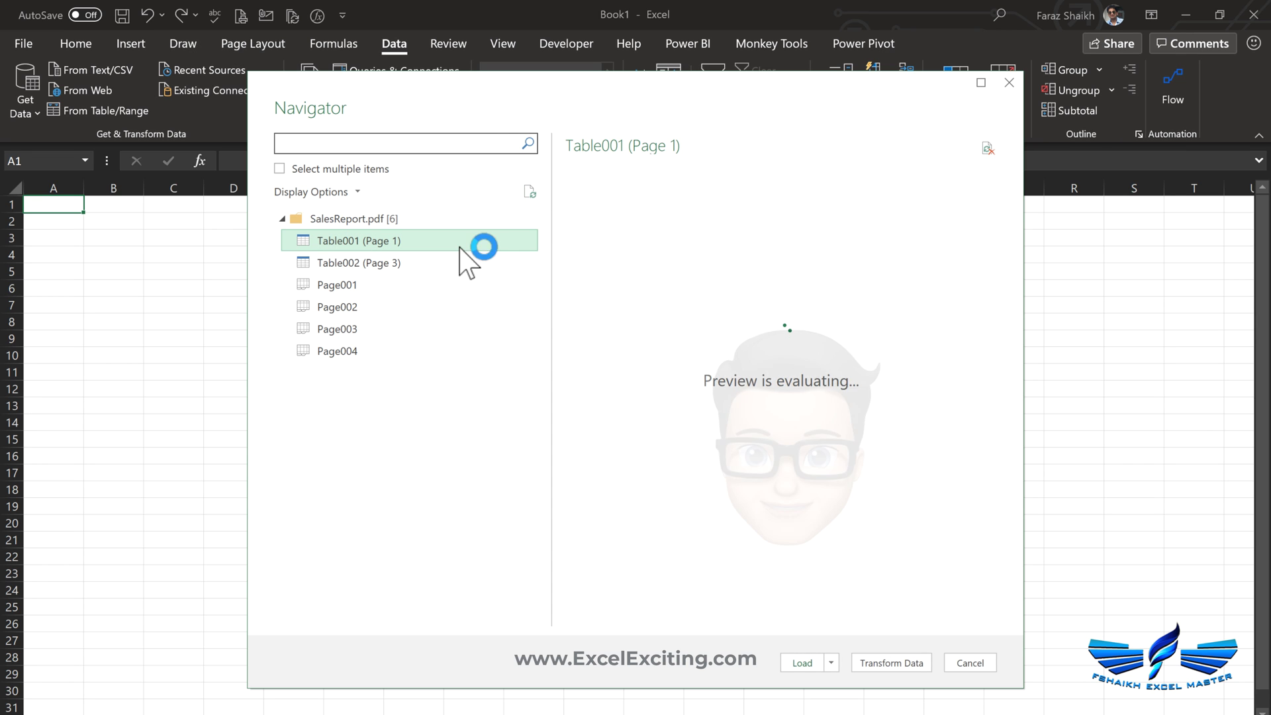
click(453, 267)
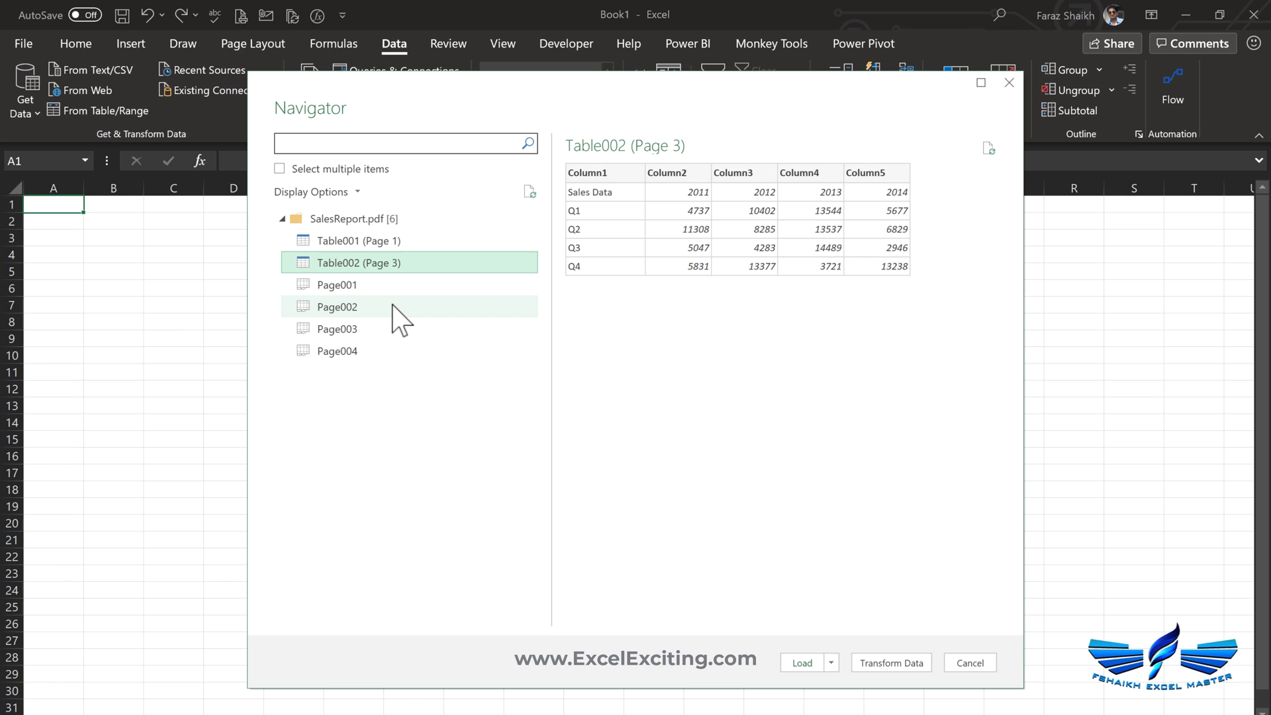
click(396, 309)
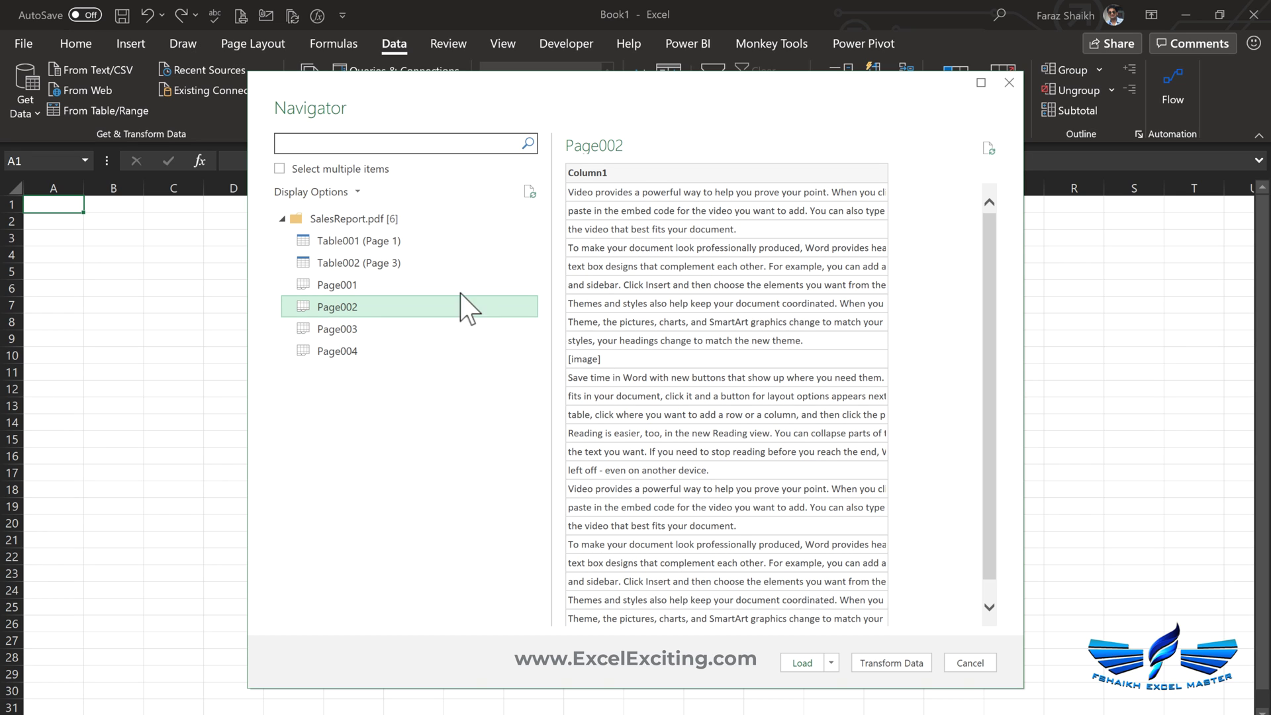
- Select both Page001 and Page003 and send them to the Power Query Editor
click(371, 286)
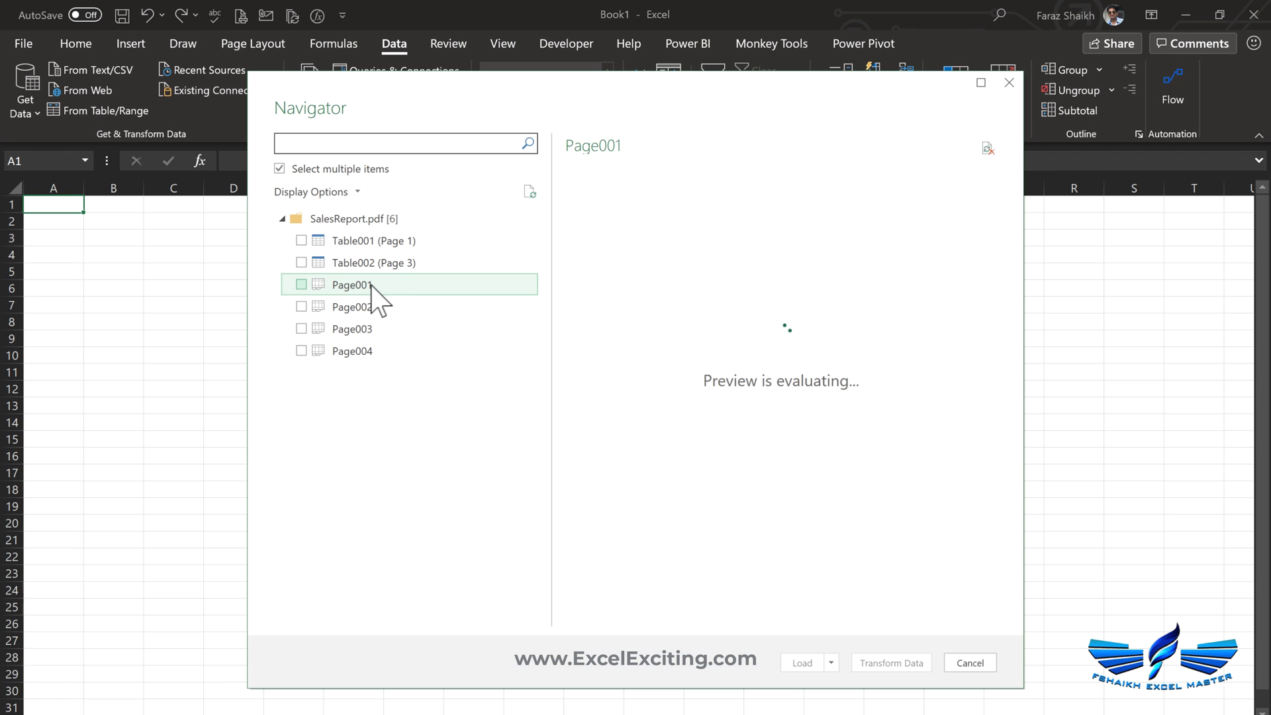
click(301, 285)
click(302, 329)
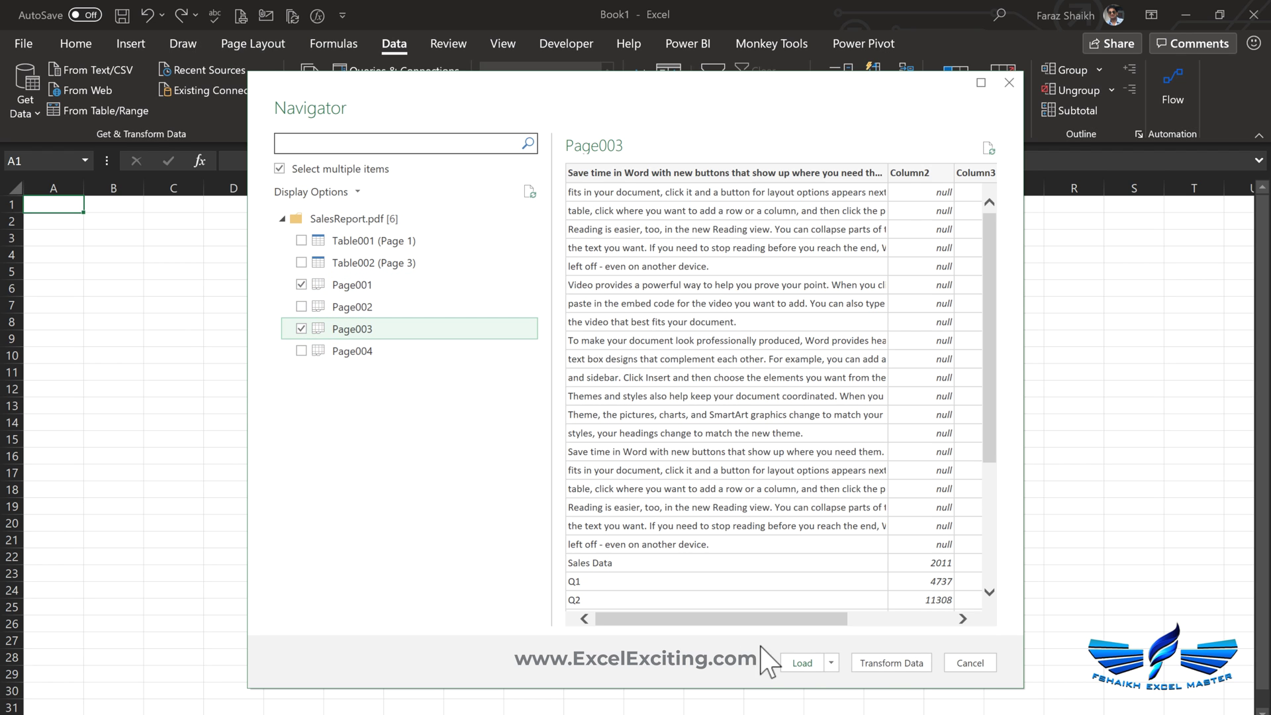
click(890, 664)
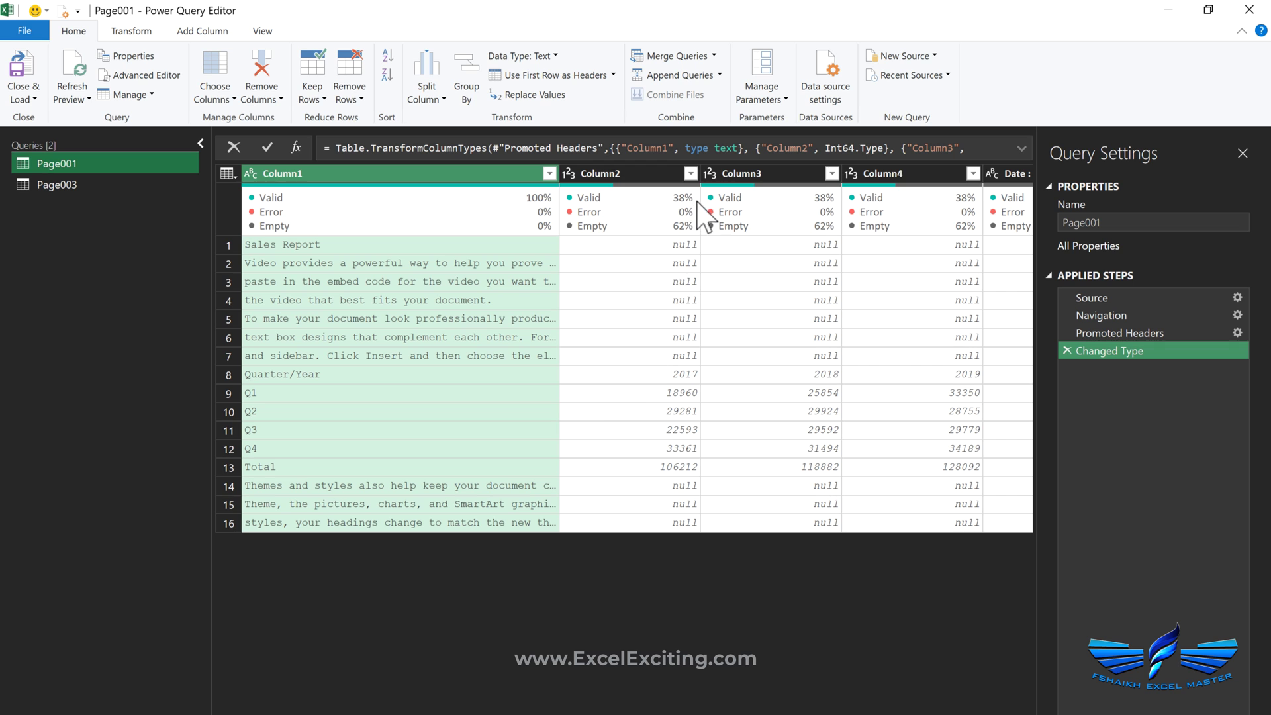
- Clean Page001: drop Column2 nulls, promote the first row to headers, delete Column5, then open Page003
click(691, 174)
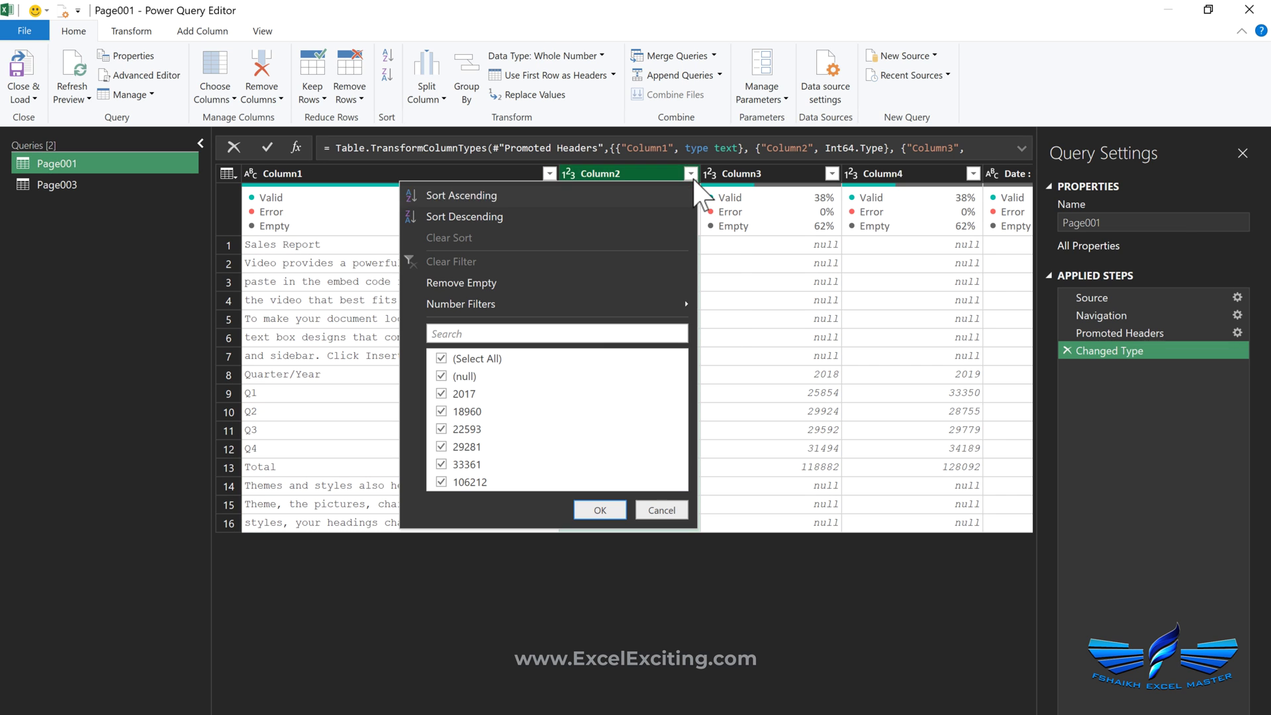
click(441, 376)
click(600, 510)
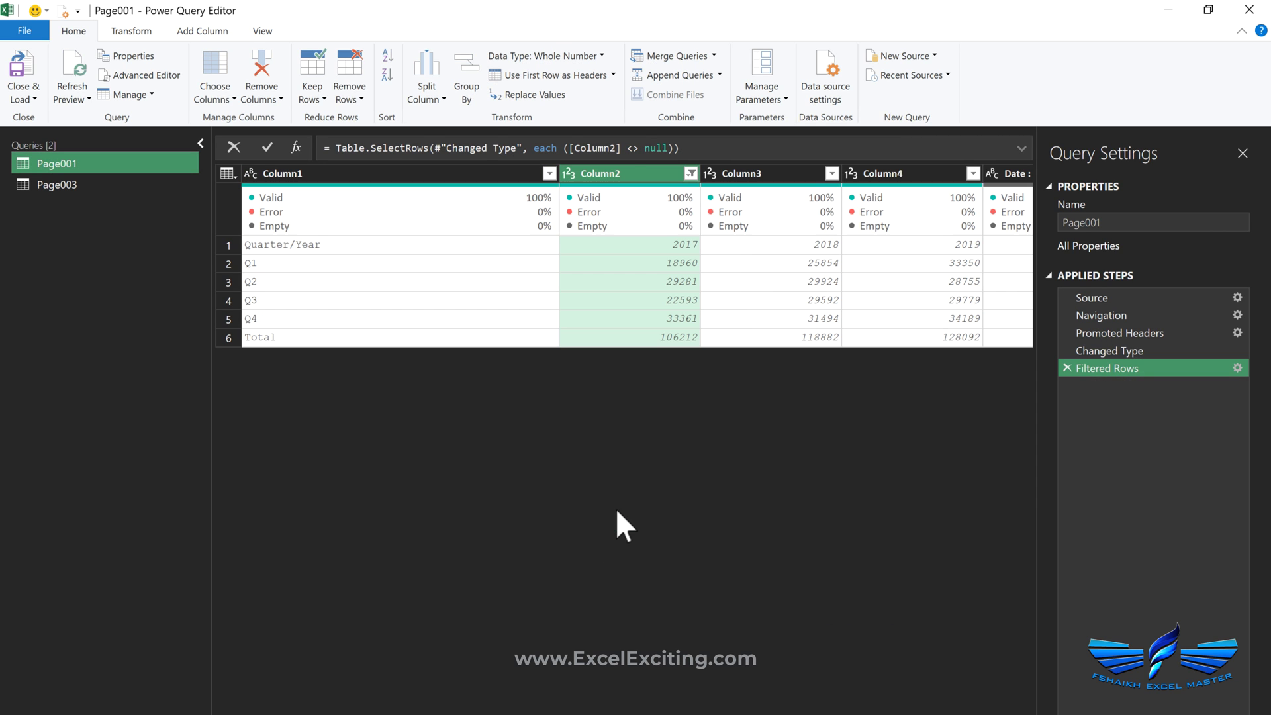
click(548, 77)
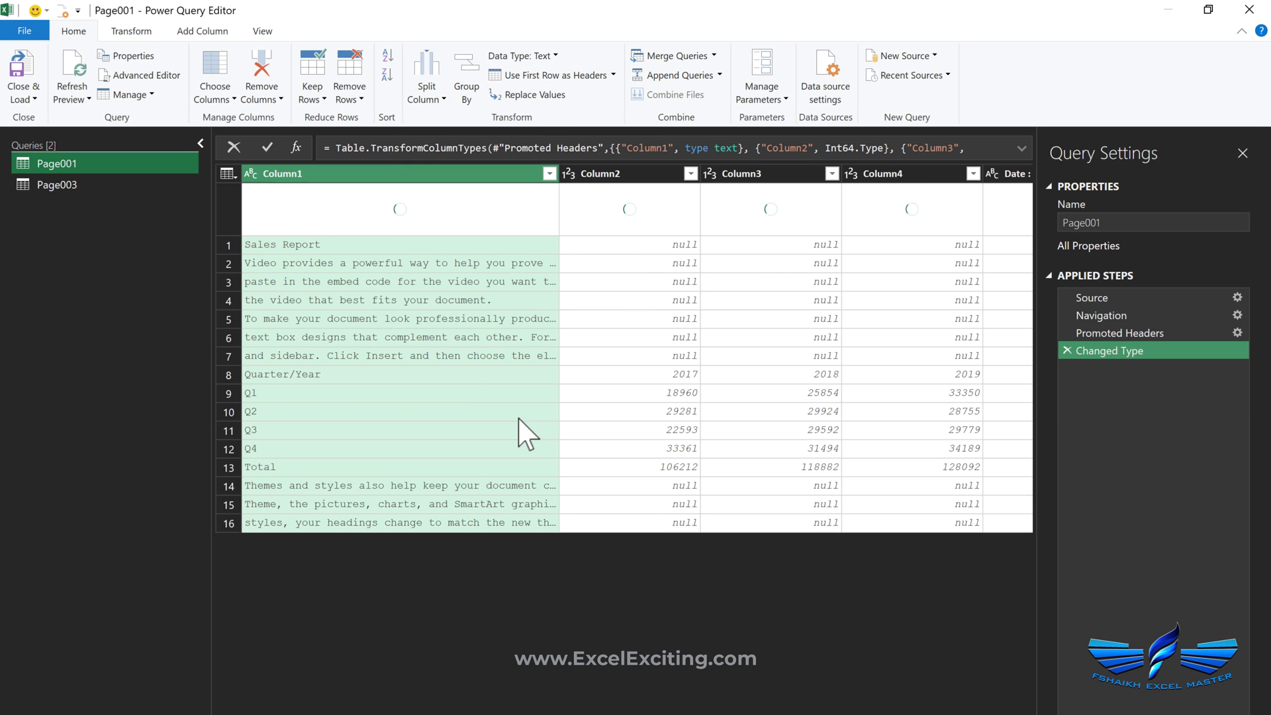
click(906, 177)
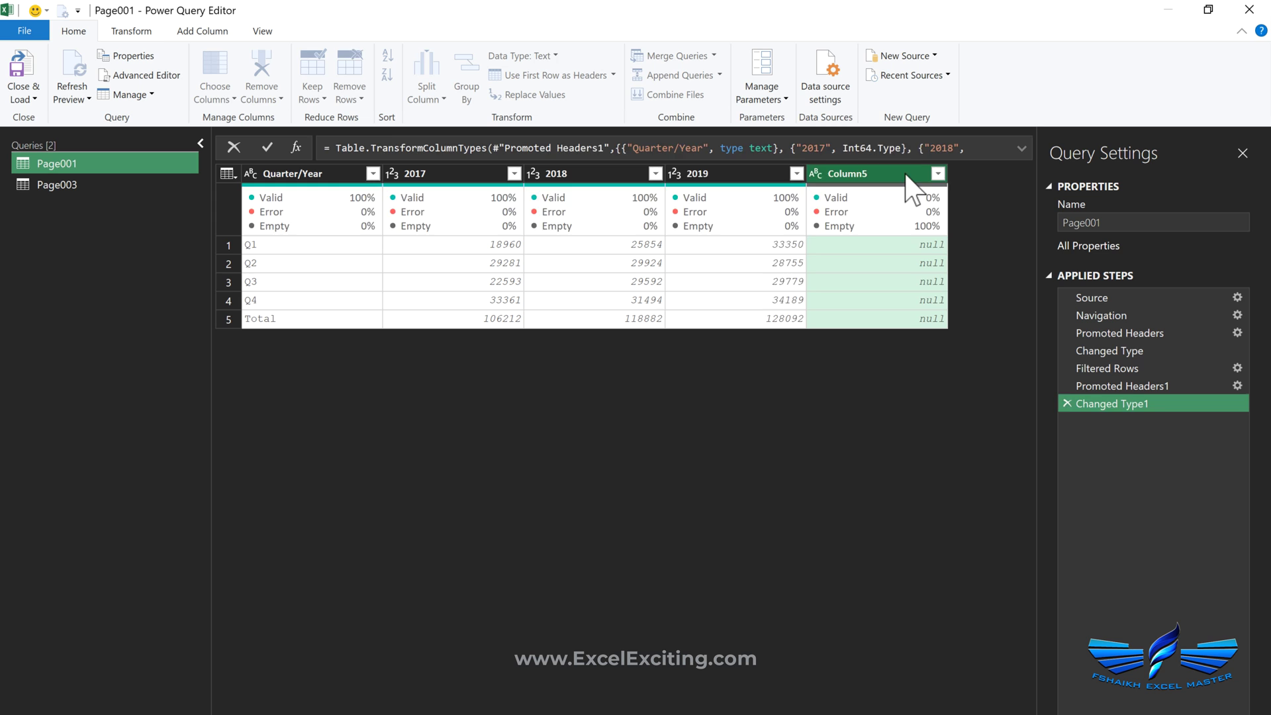
key(Delete)
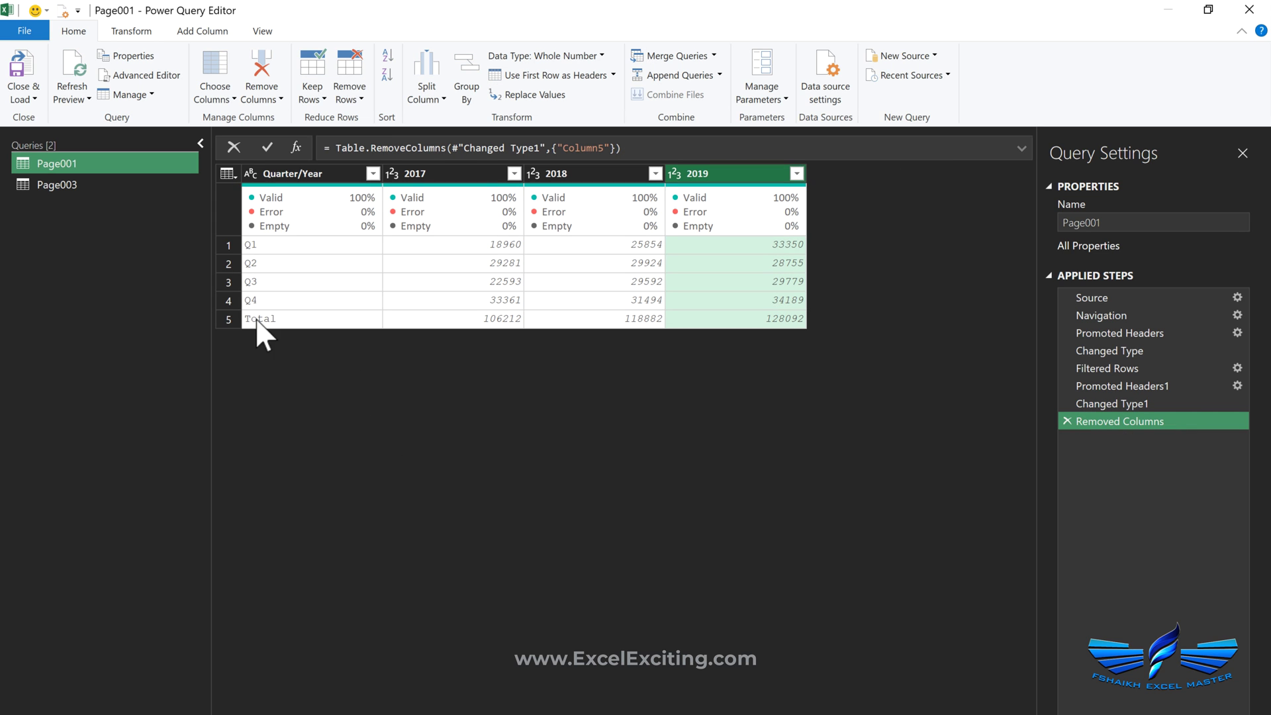
click(45, 184)
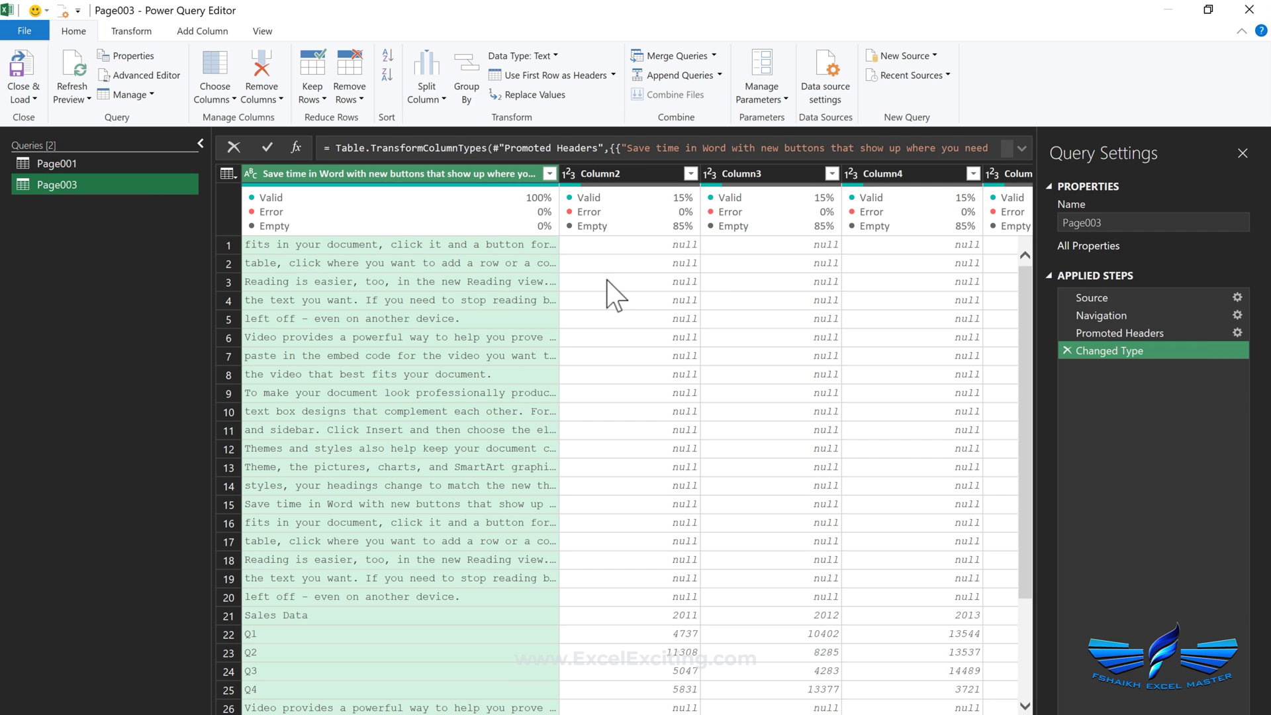
- Filter null rows out of Page003's Column2 and use the first row as headers
click(681, 174)
click(690, 173)
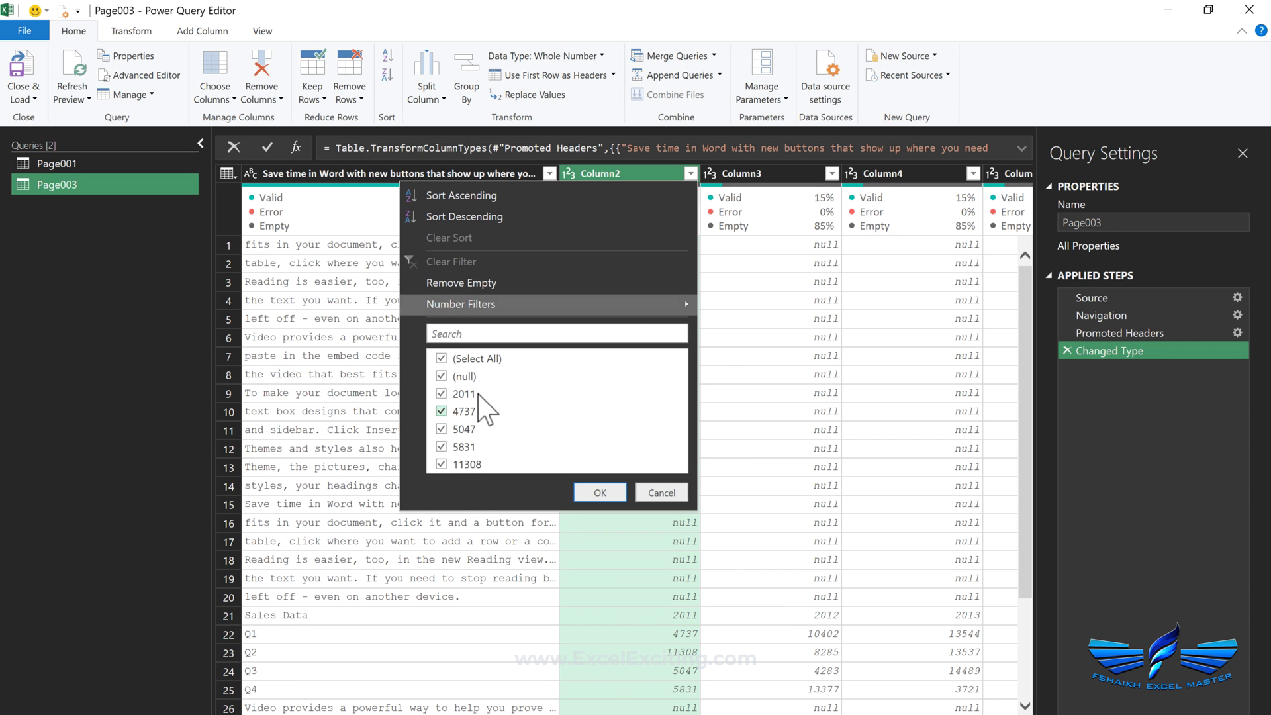
click(463, 377)
click(600, 493)
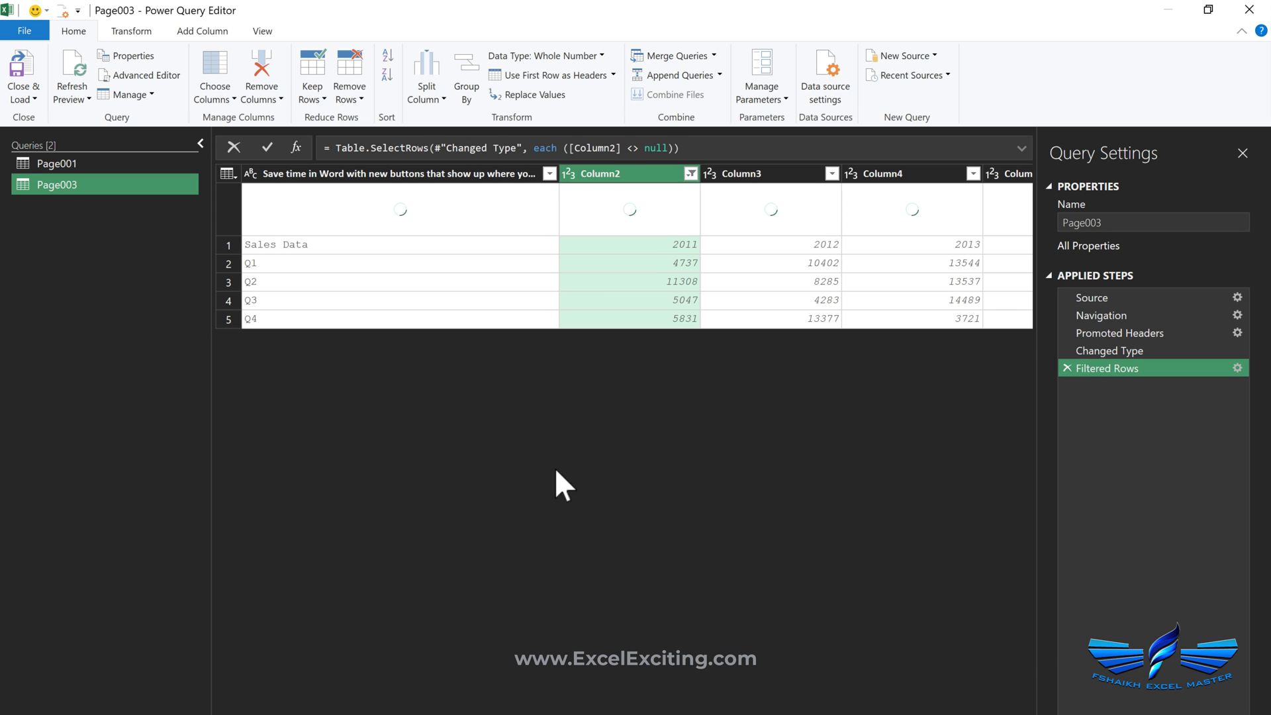
click(533, 76)
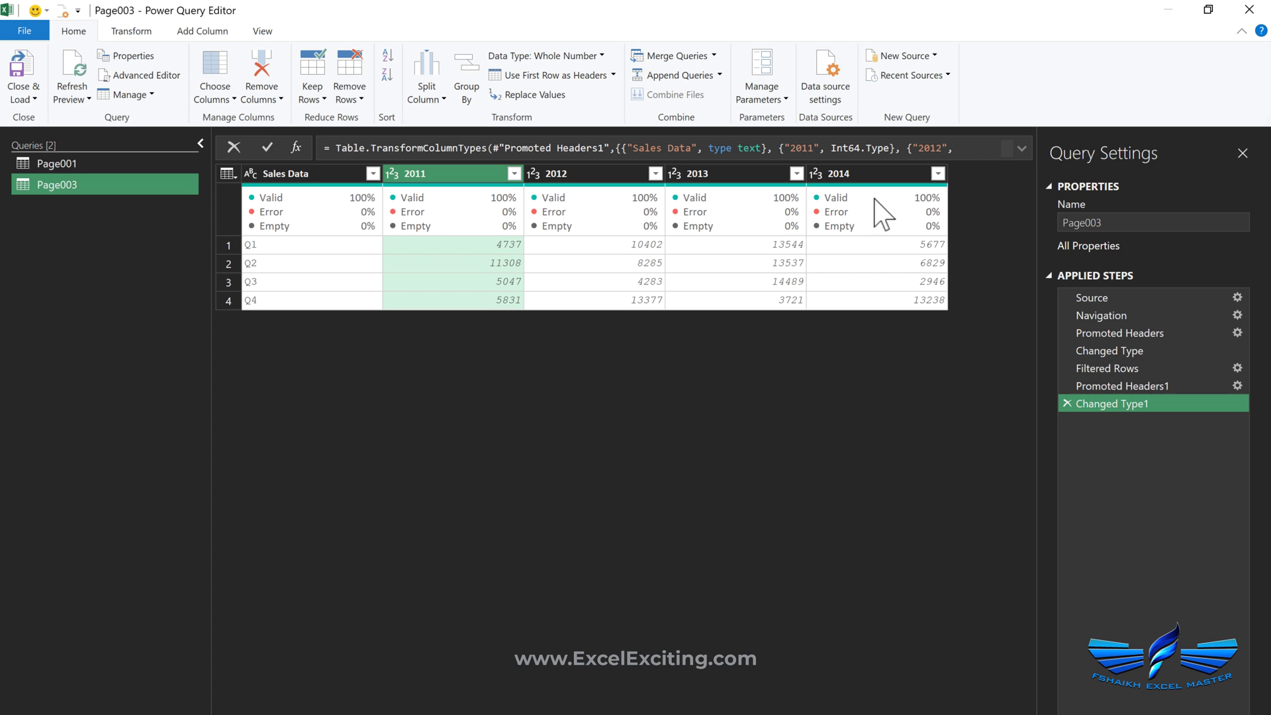
- Close & Load the Page003 query onto the worksheet
click(41, 163)
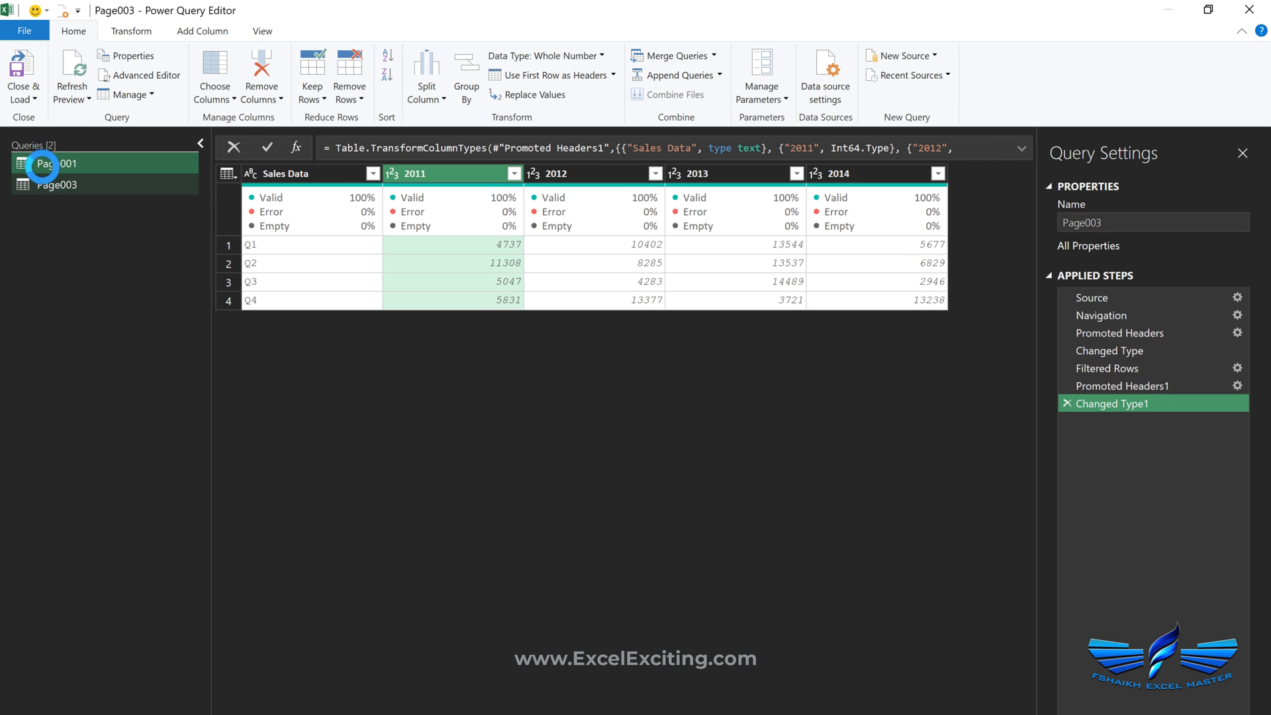
click(40, 184)
click(29, 98)
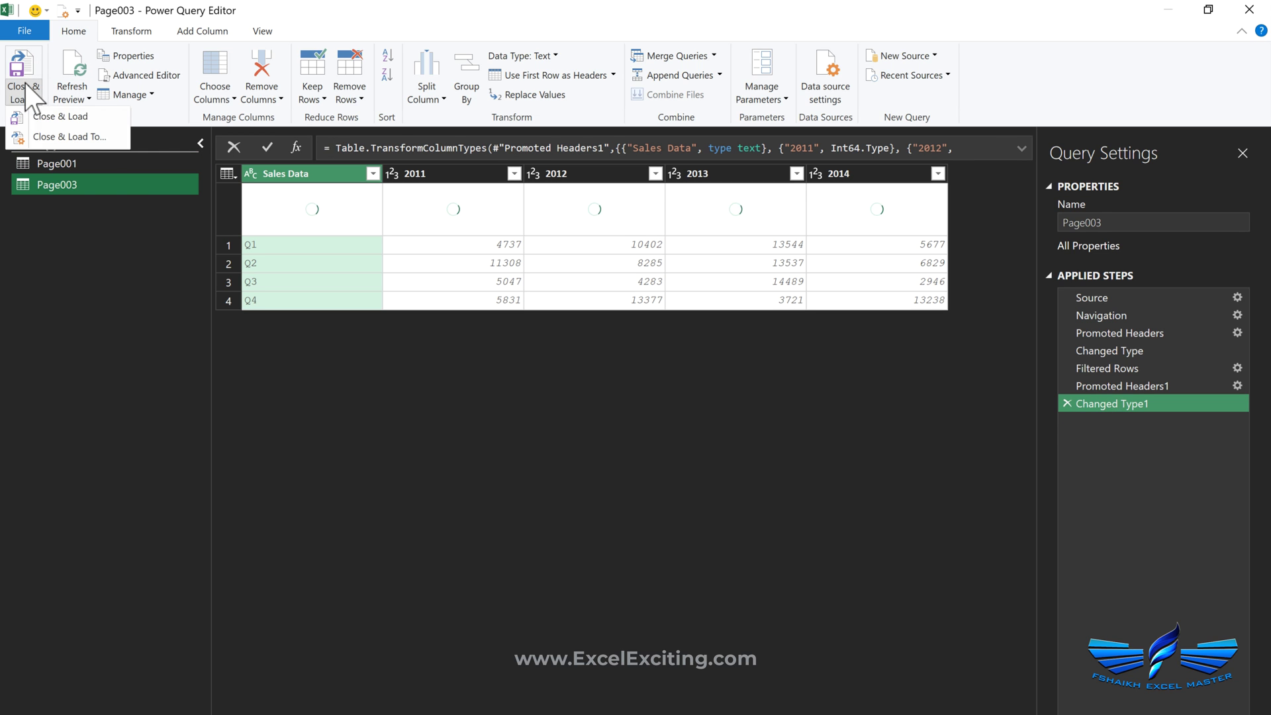
click(53, 136)
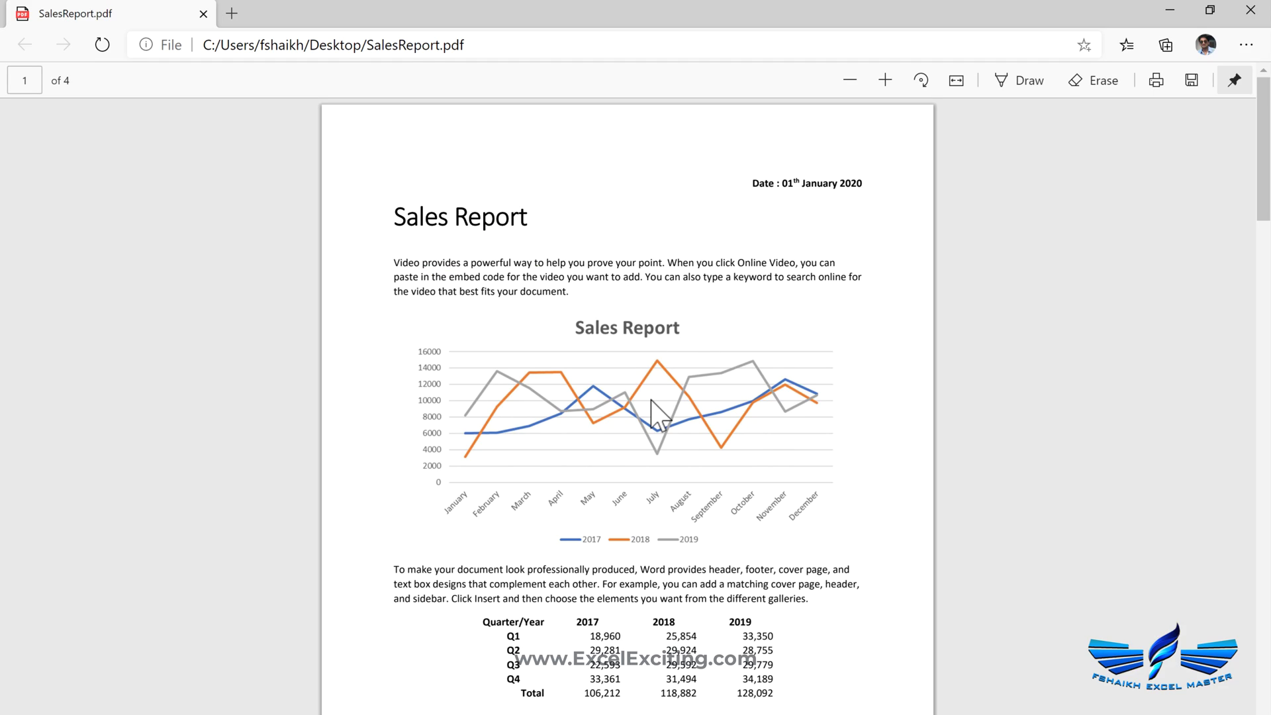
- Snap Excel and SalesReport.pdf side by side to compare the tables
scroll(651, 404, down, 15)
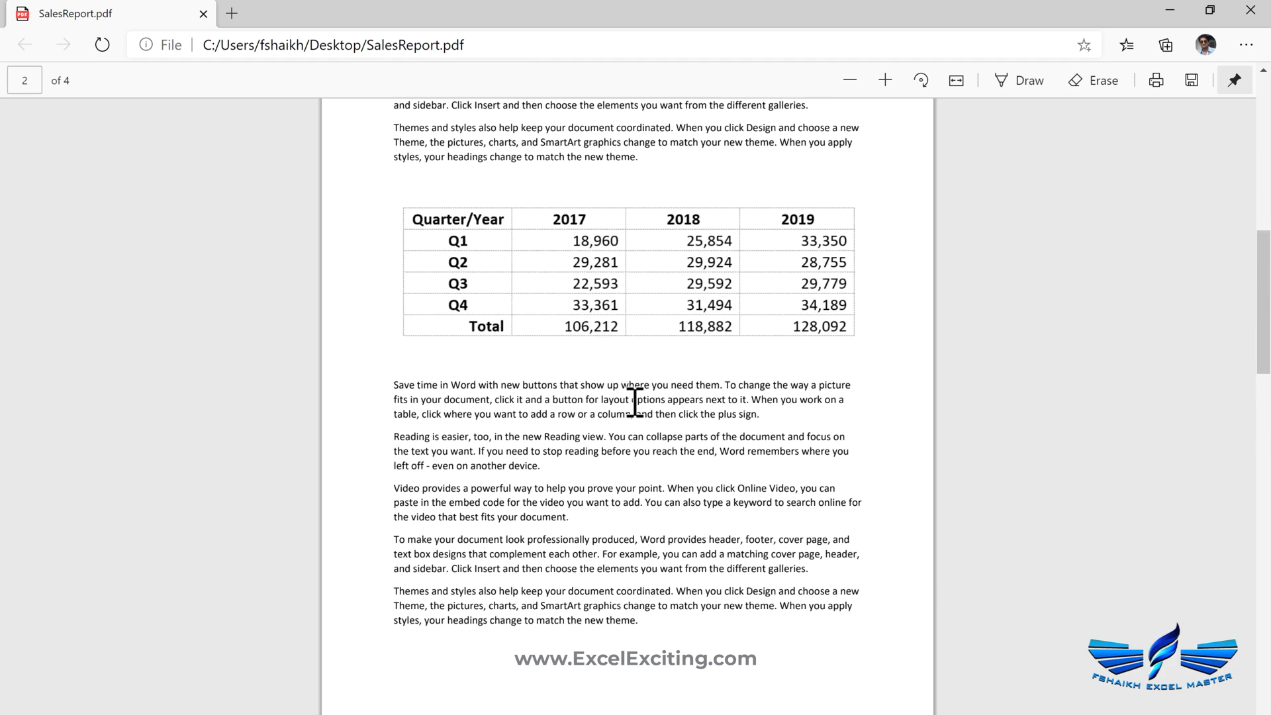
scroll(634, 402, up, 12)
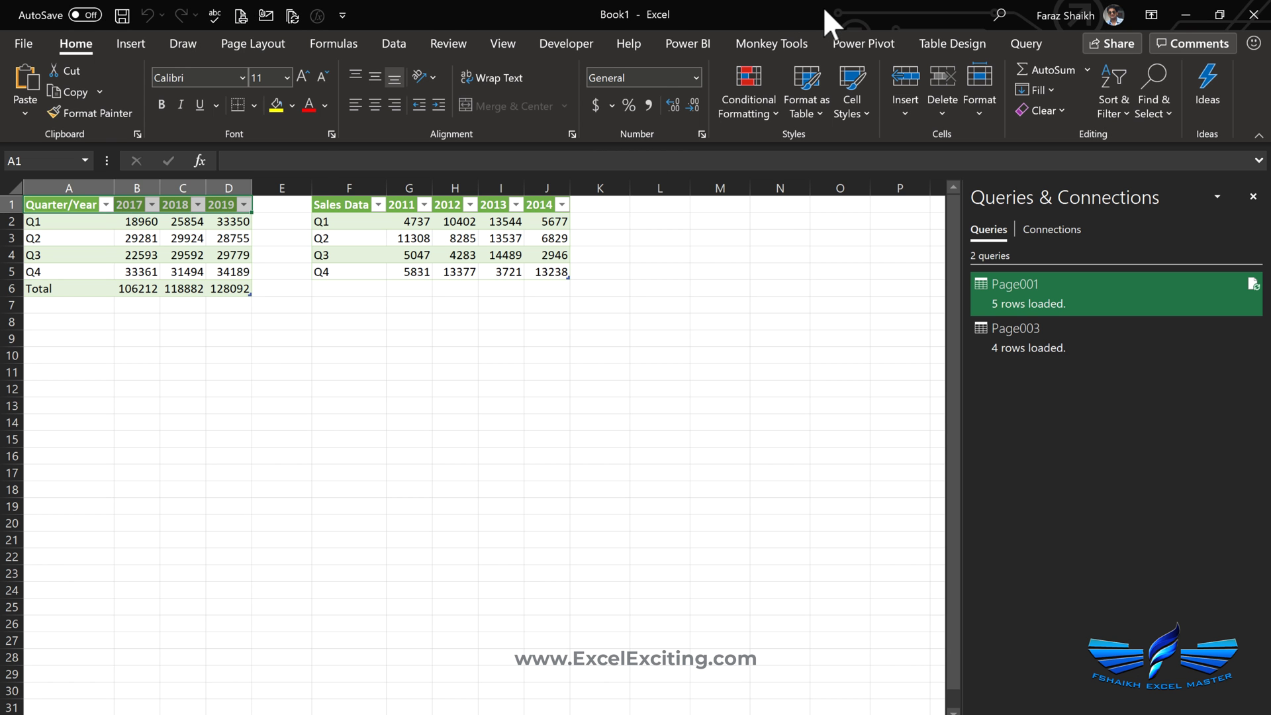
drag(823, 6, 1, 65)
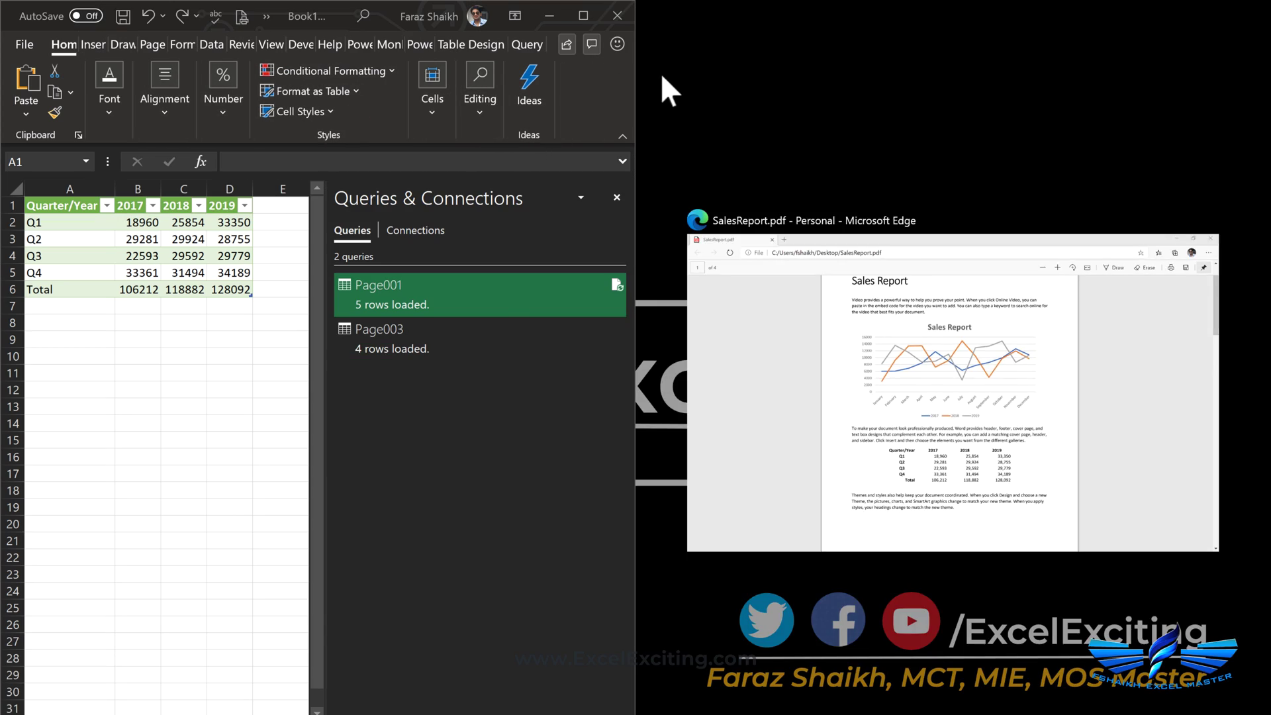
click(811, 304)
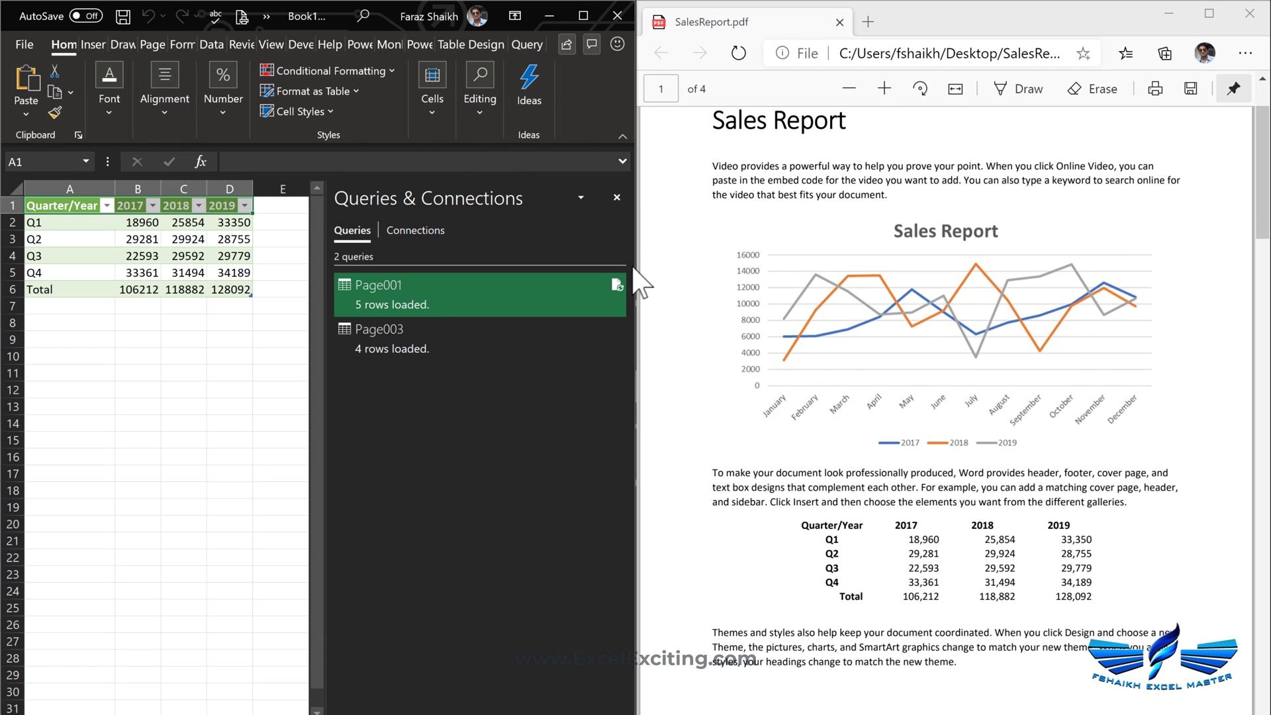
- Hide the Queries & Connections pane and bring up the PDF Invoice folder window
click(617, 197)
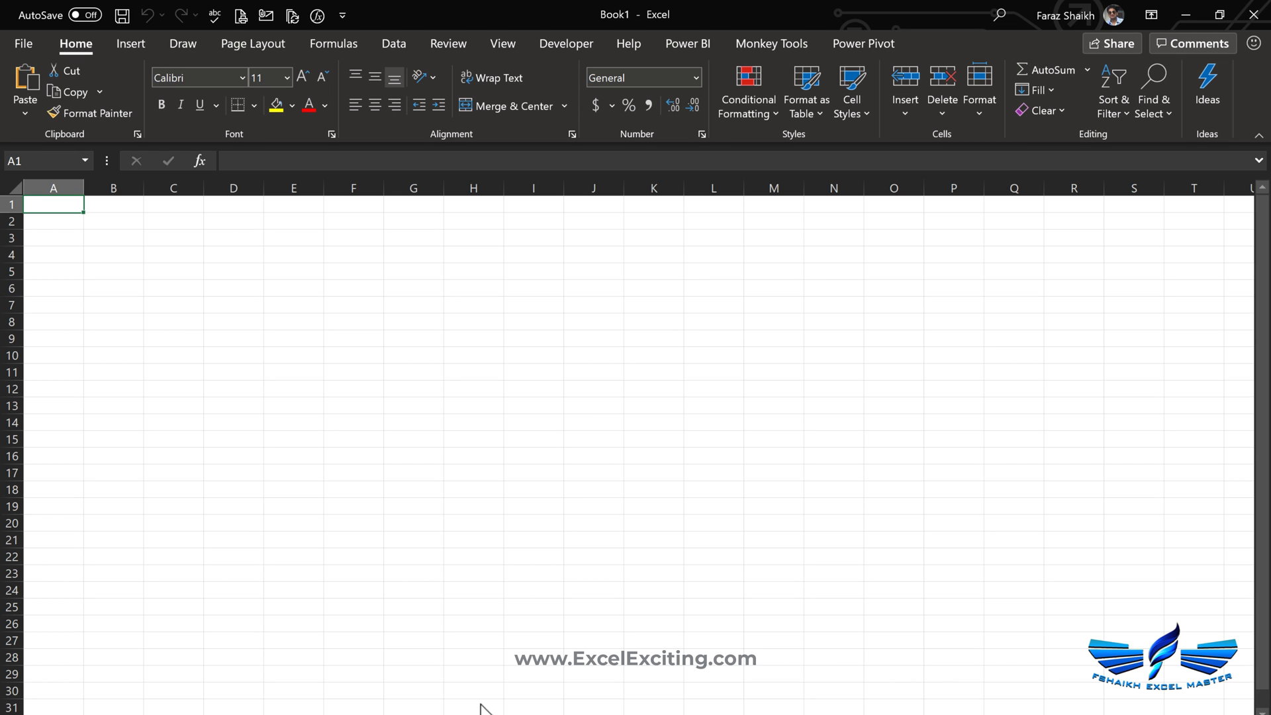
mouse_move(485, 708)
click(450, 662)
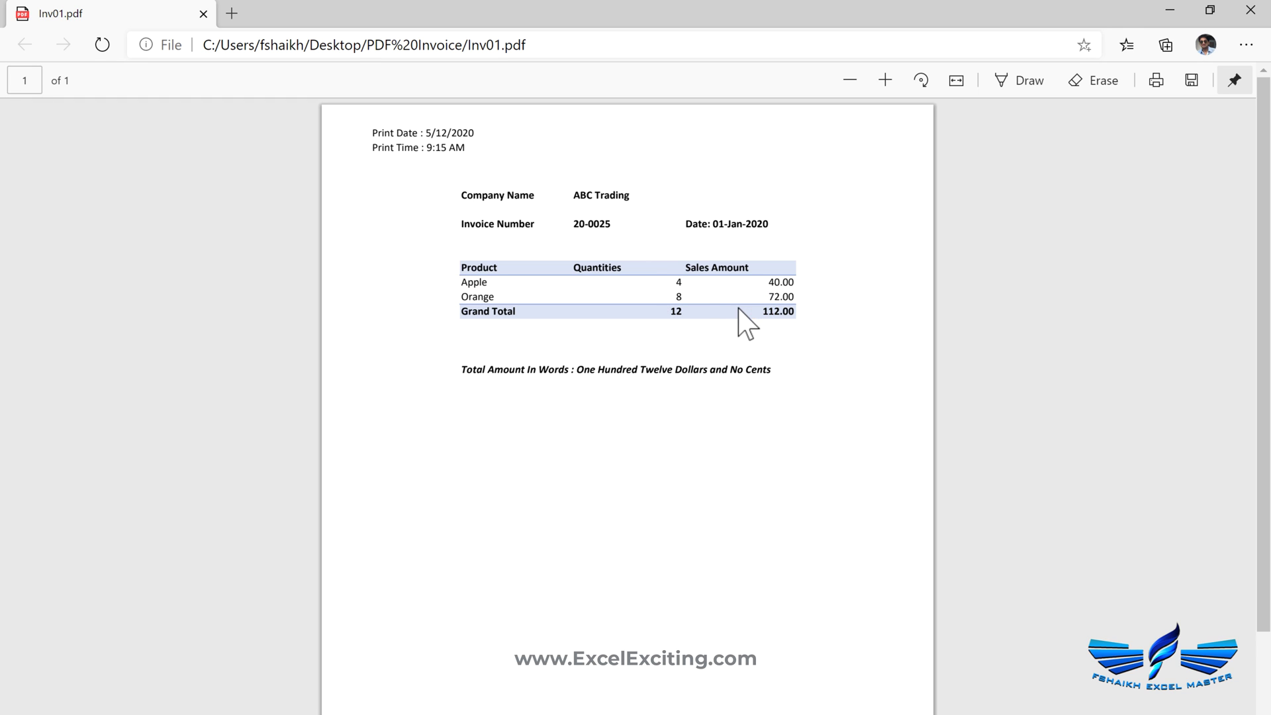
- Highlight the 112.00 grand total on the Inv01 invoice
drag(770, 313, 805, 328)
click(1250, 10)
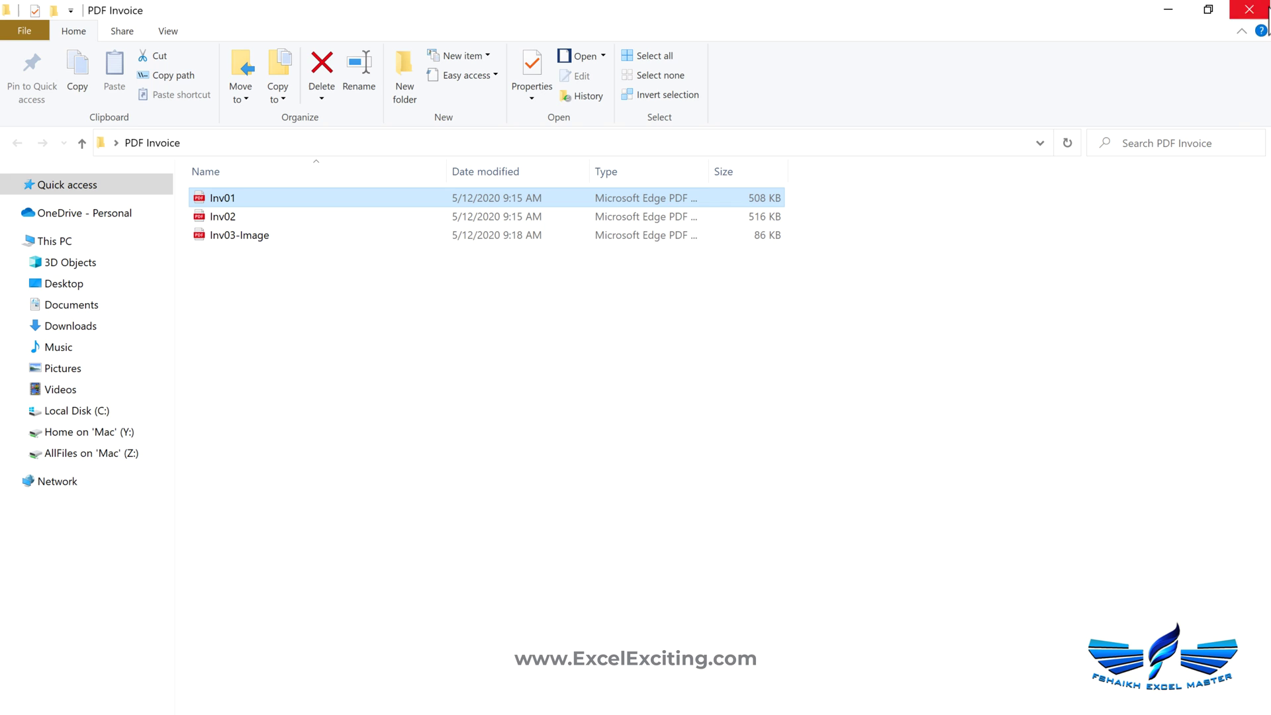
click(486, 235)
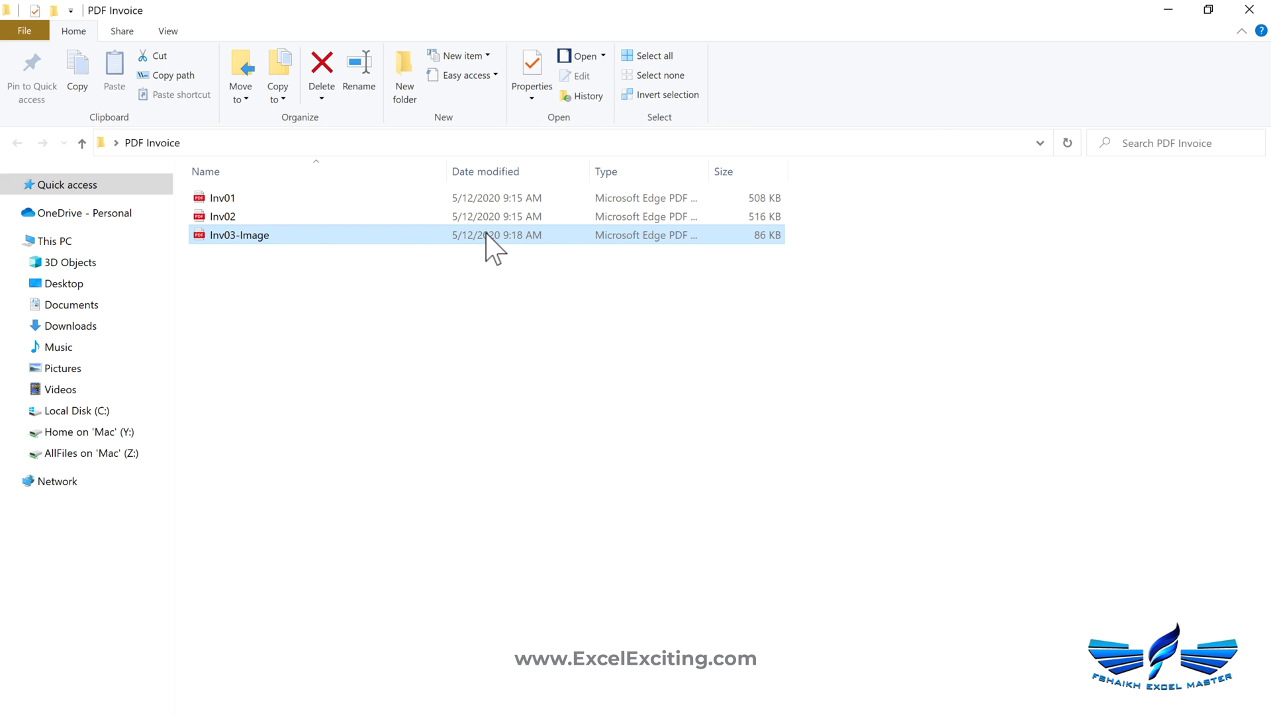
key(Return)
- Import the PDF Invoice folder via Get Data > From Folder and open it in Transform Data
click(1257, 10)
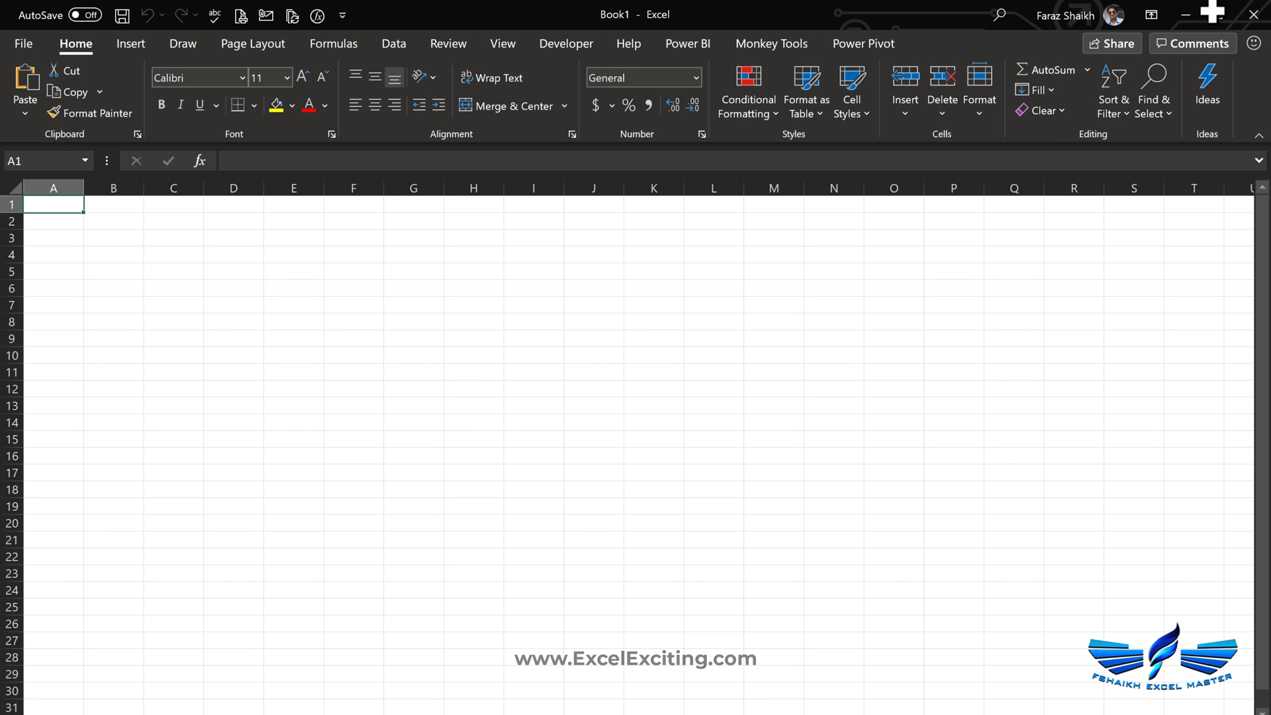
click(394, 45)
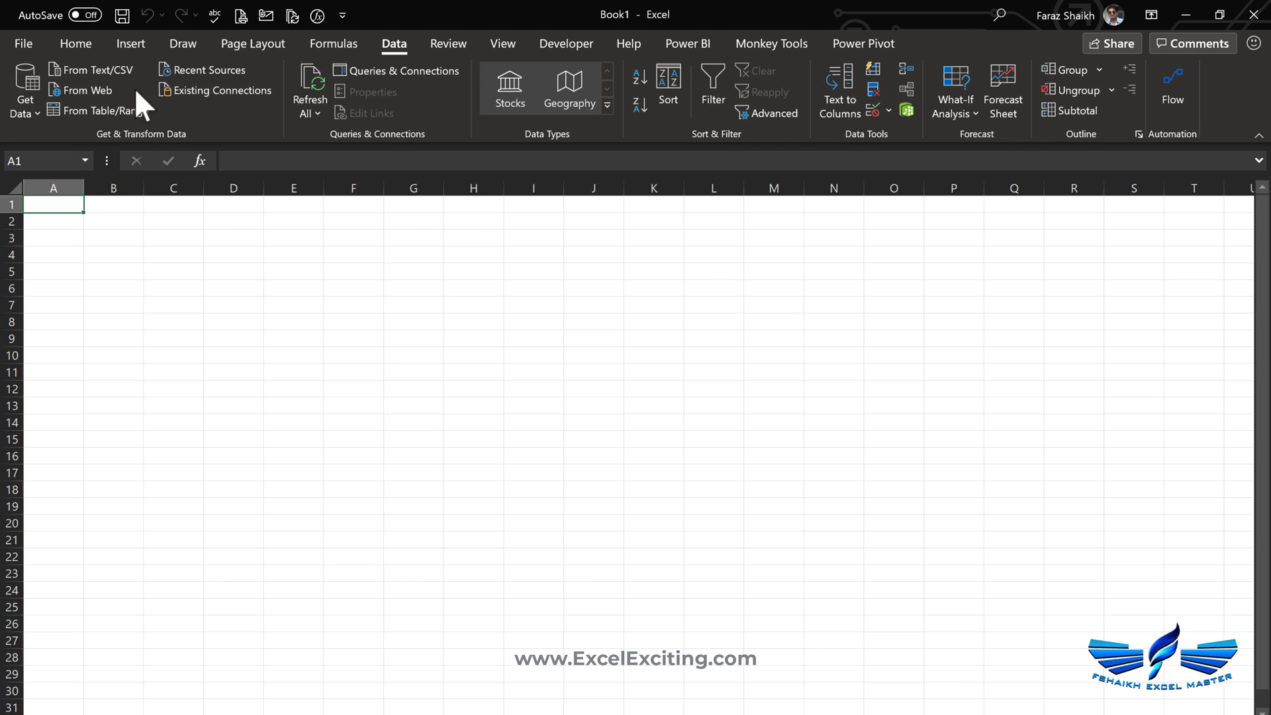
click(31, 108)
mouse_move(70, 146)
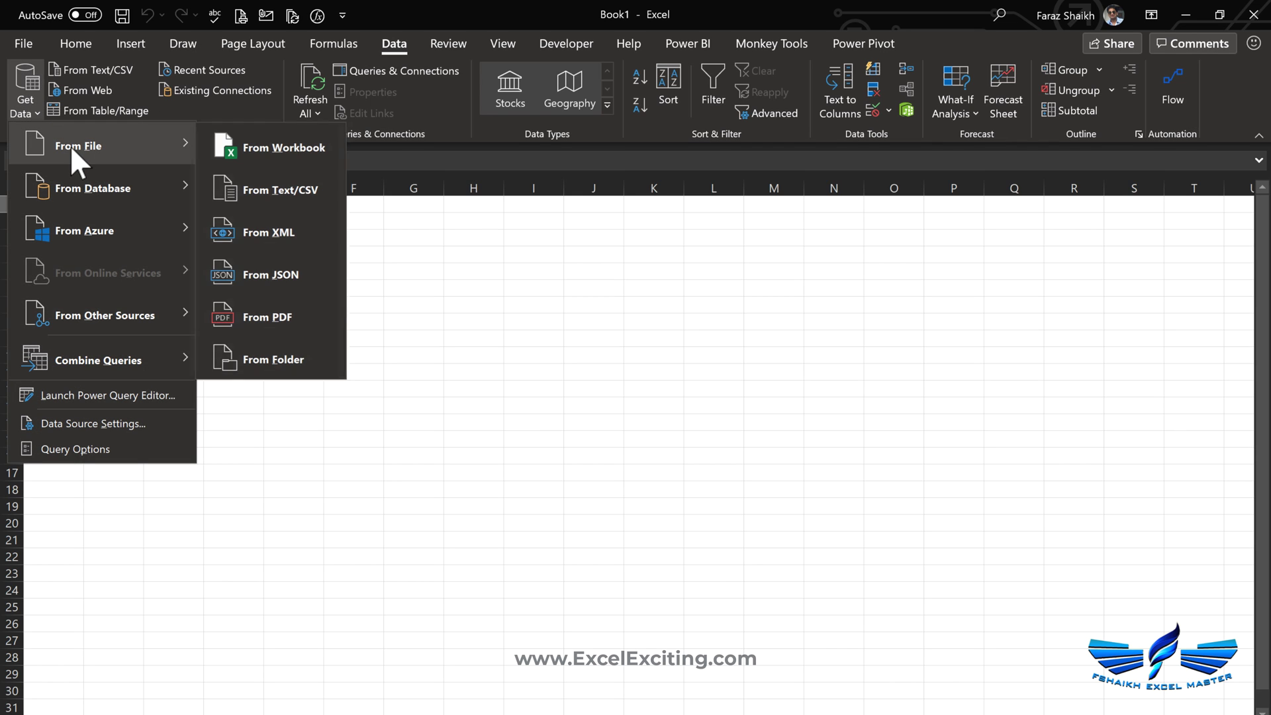
click(289, 374)
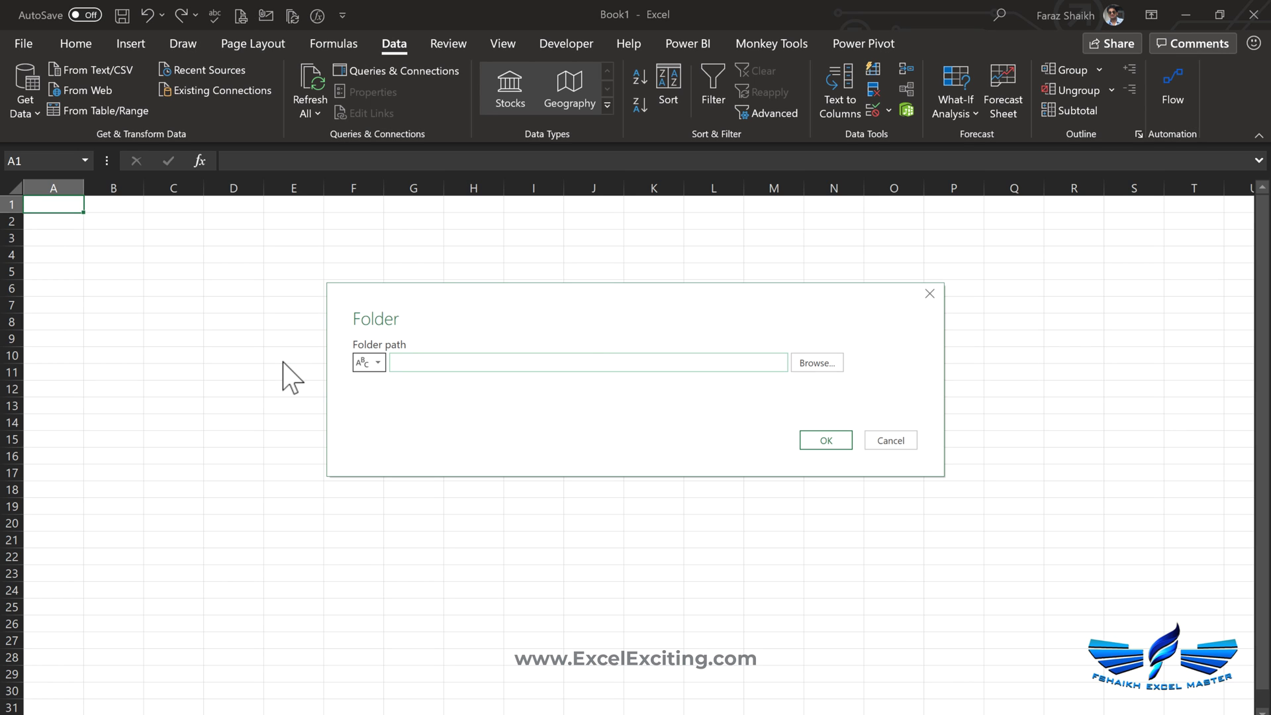
click(798, 363)
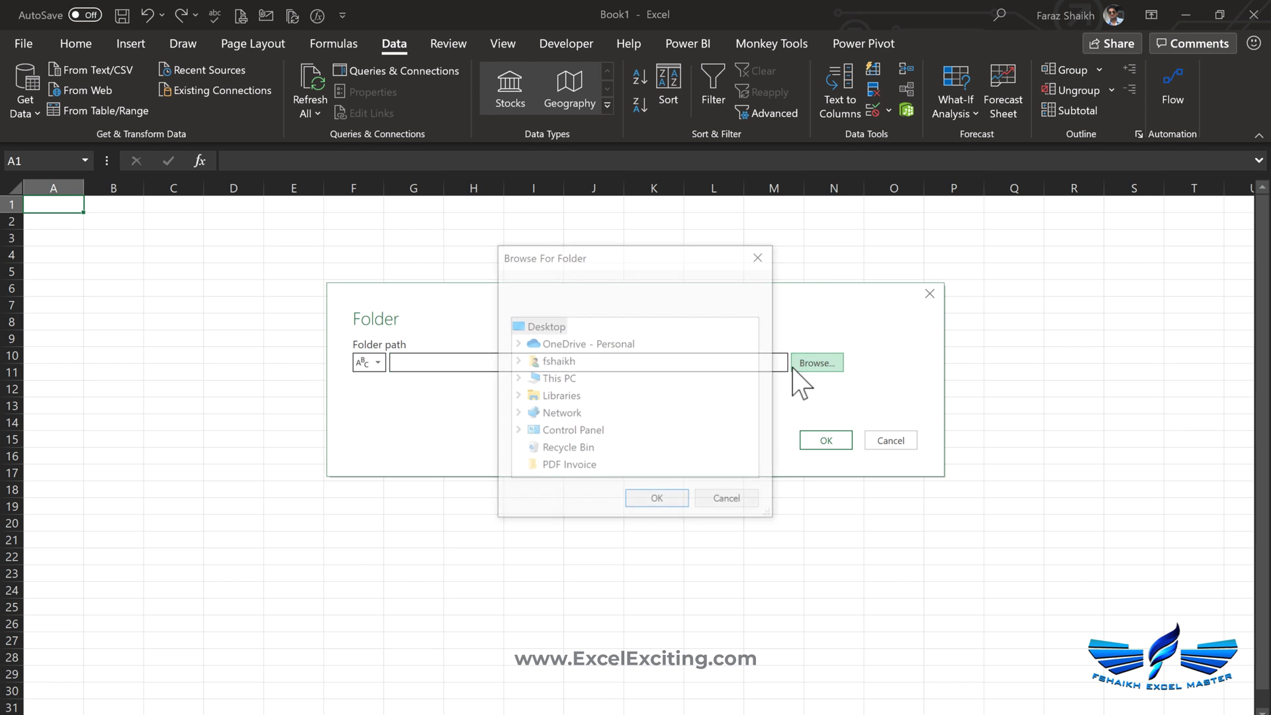
click(568, 469)
click(657, 501)
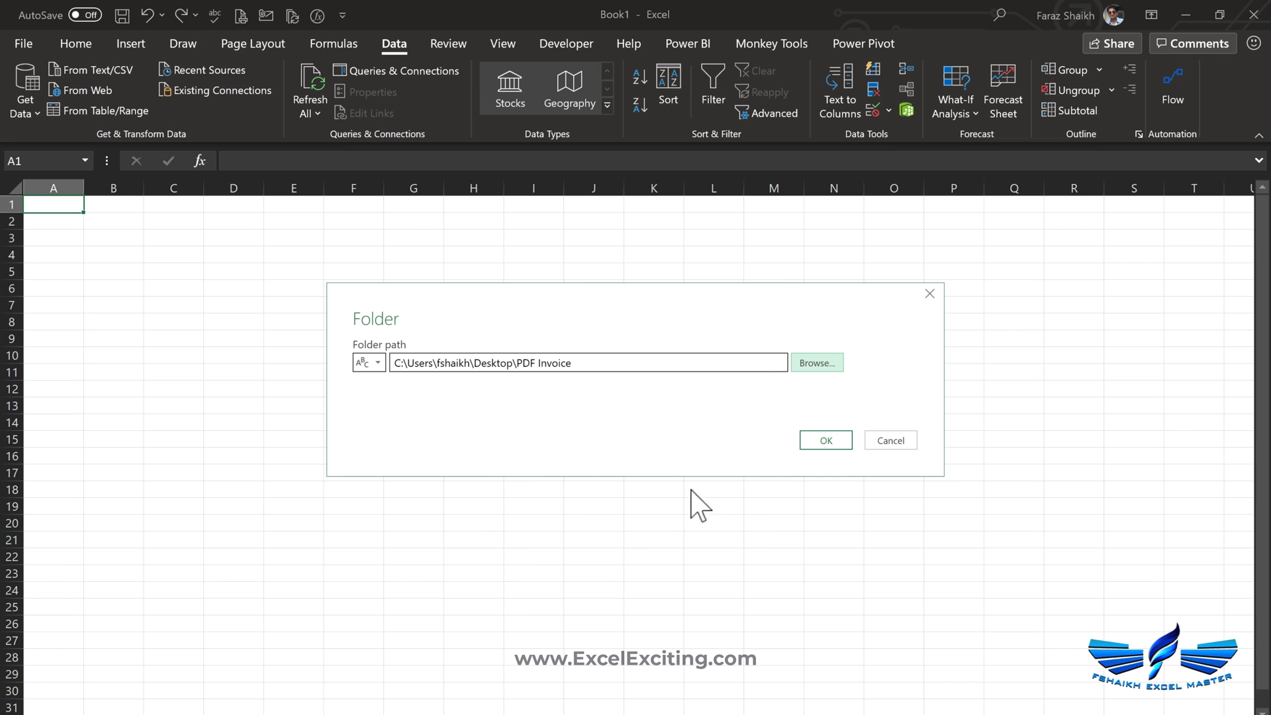
click(818, 441)
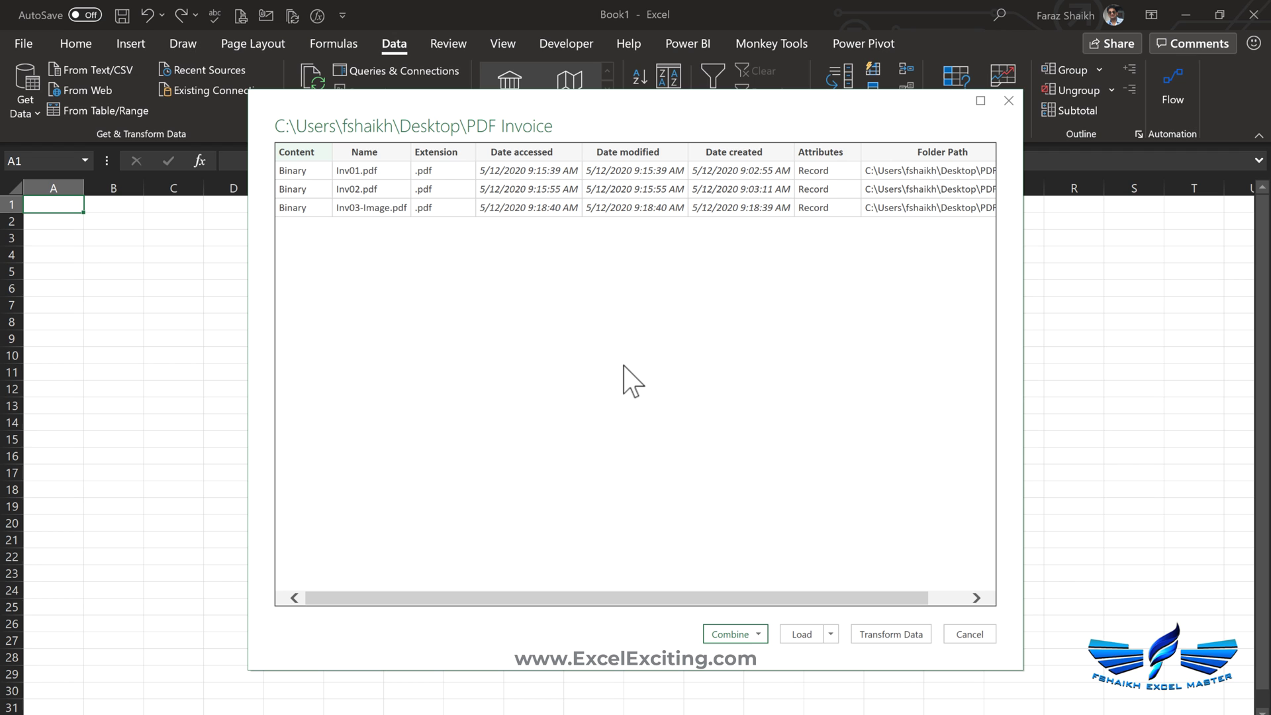
click(907, 637)
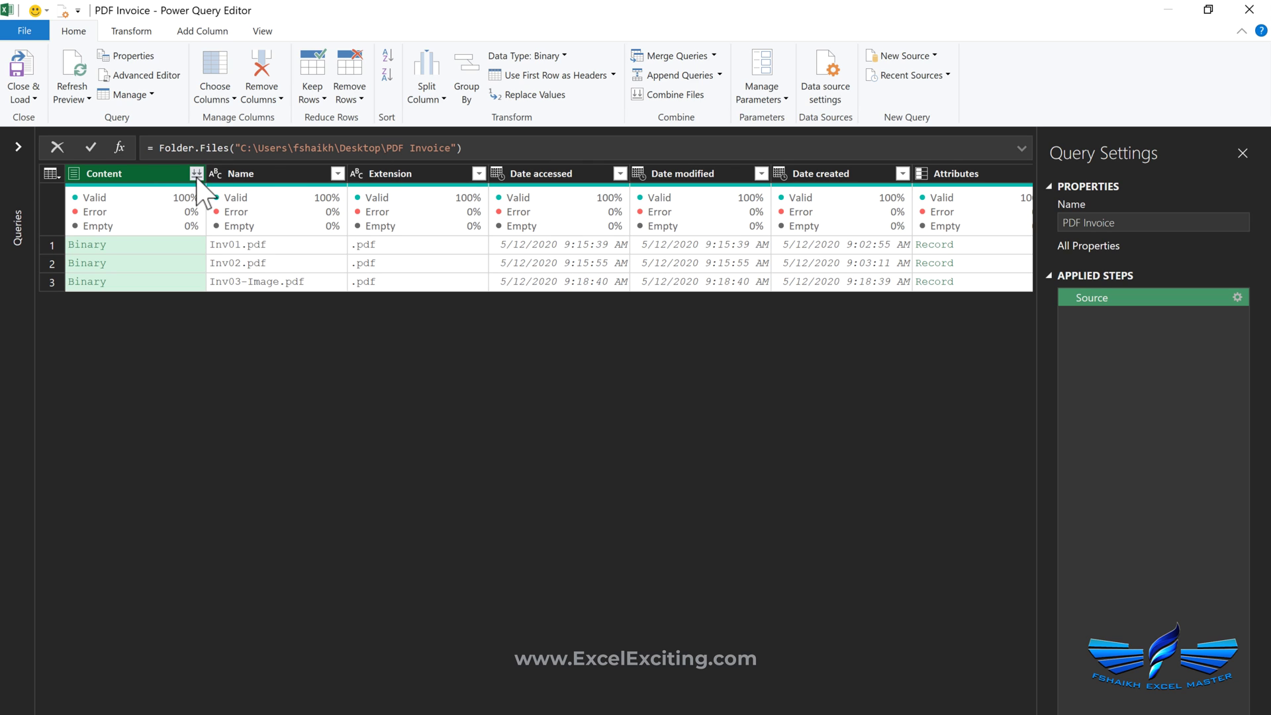
- Combine the invoice files, using Page001 as the object extracted from each PDF
click(196, 174)
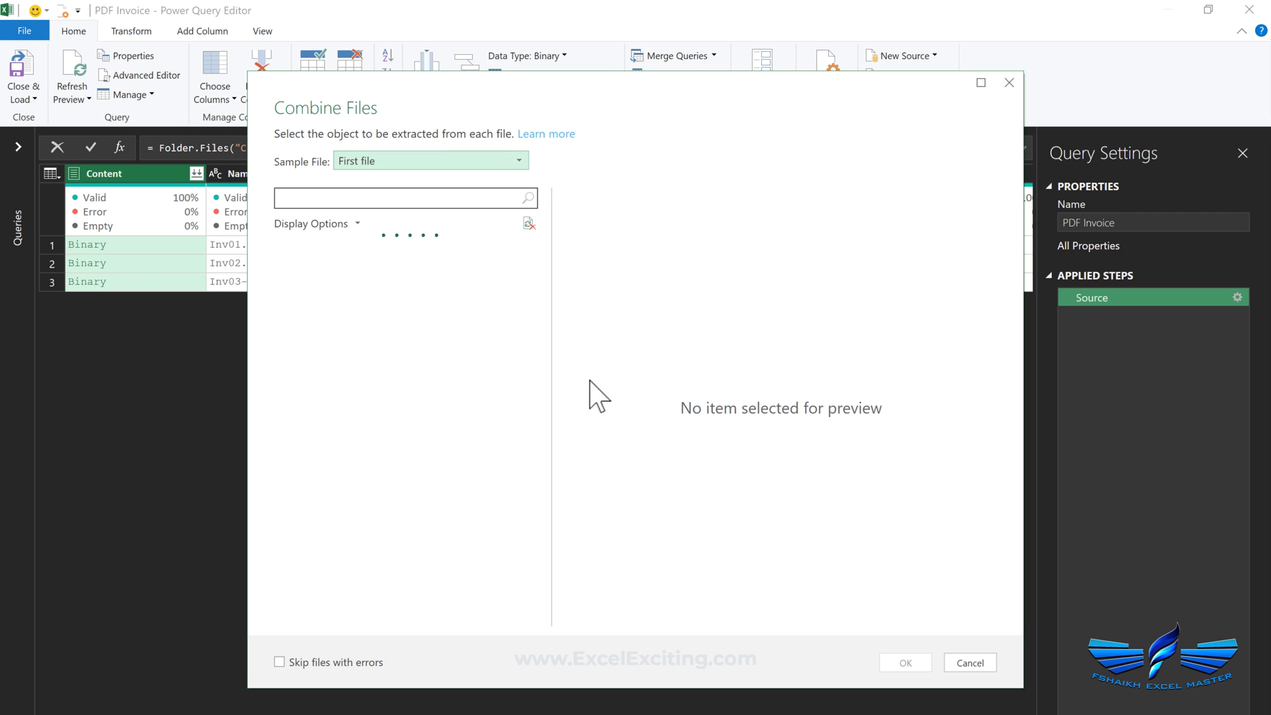
click(450, 273)
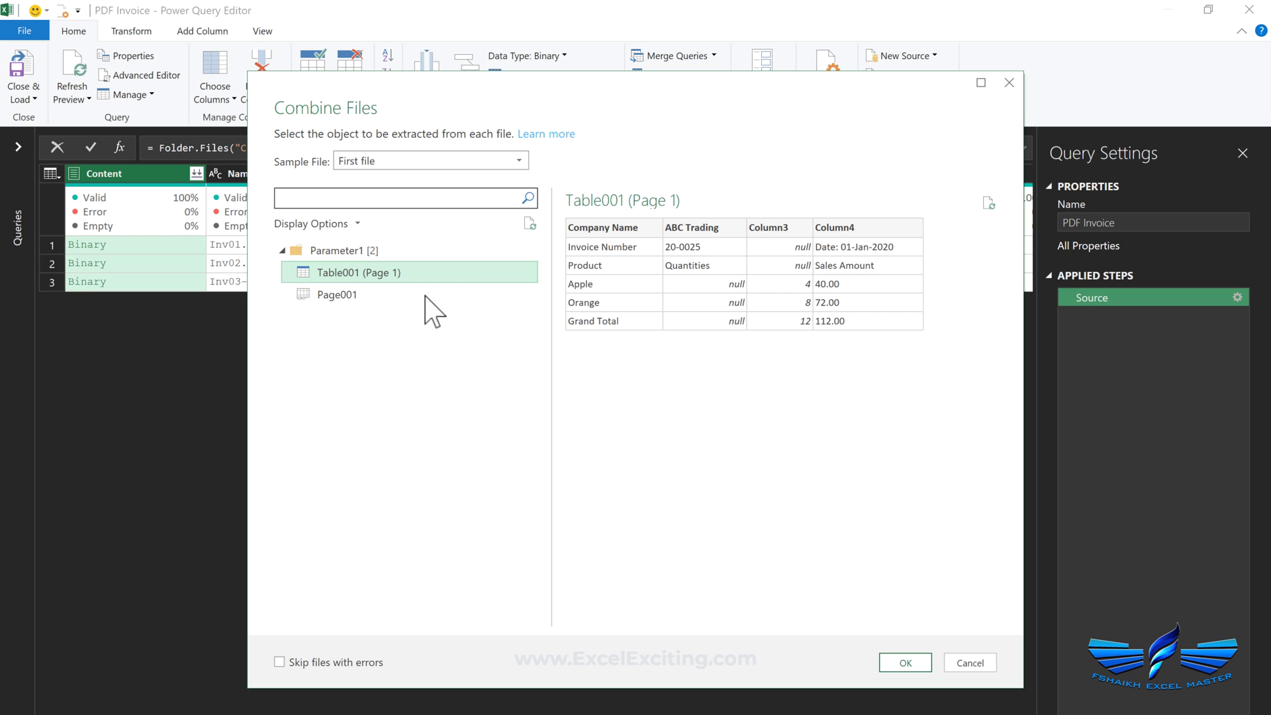
click(440, 295)
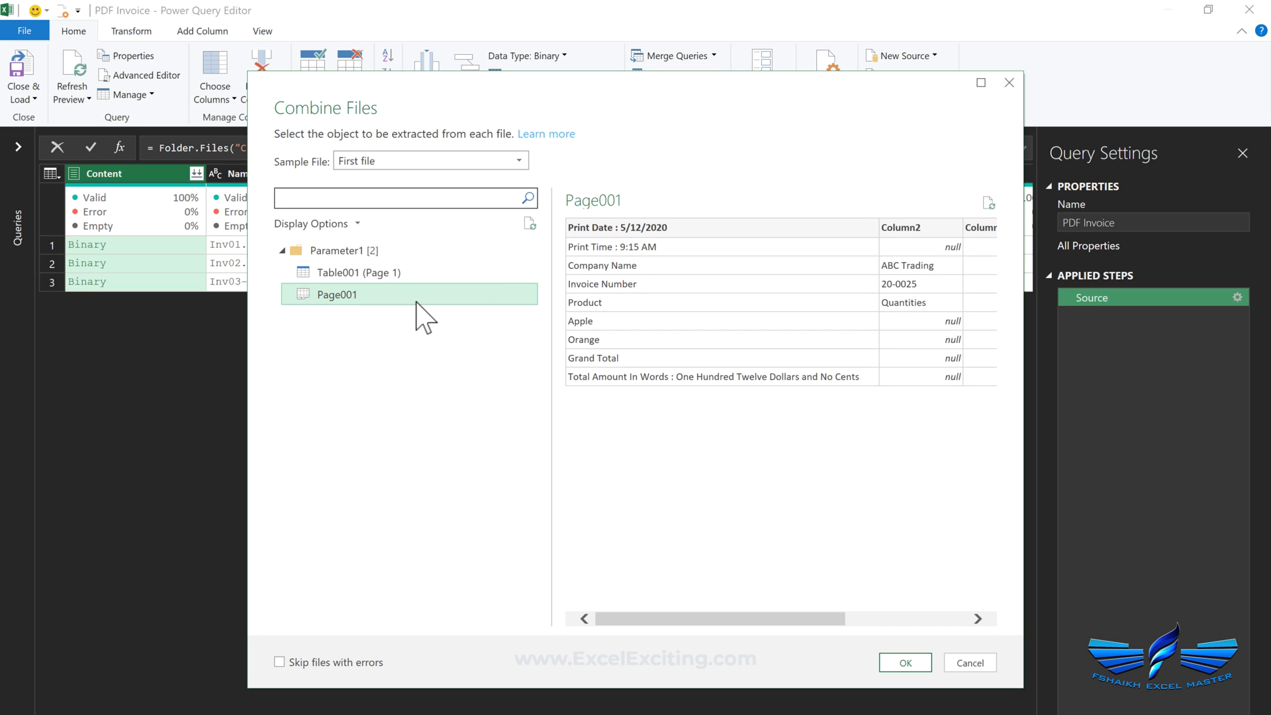
click(898, 662)
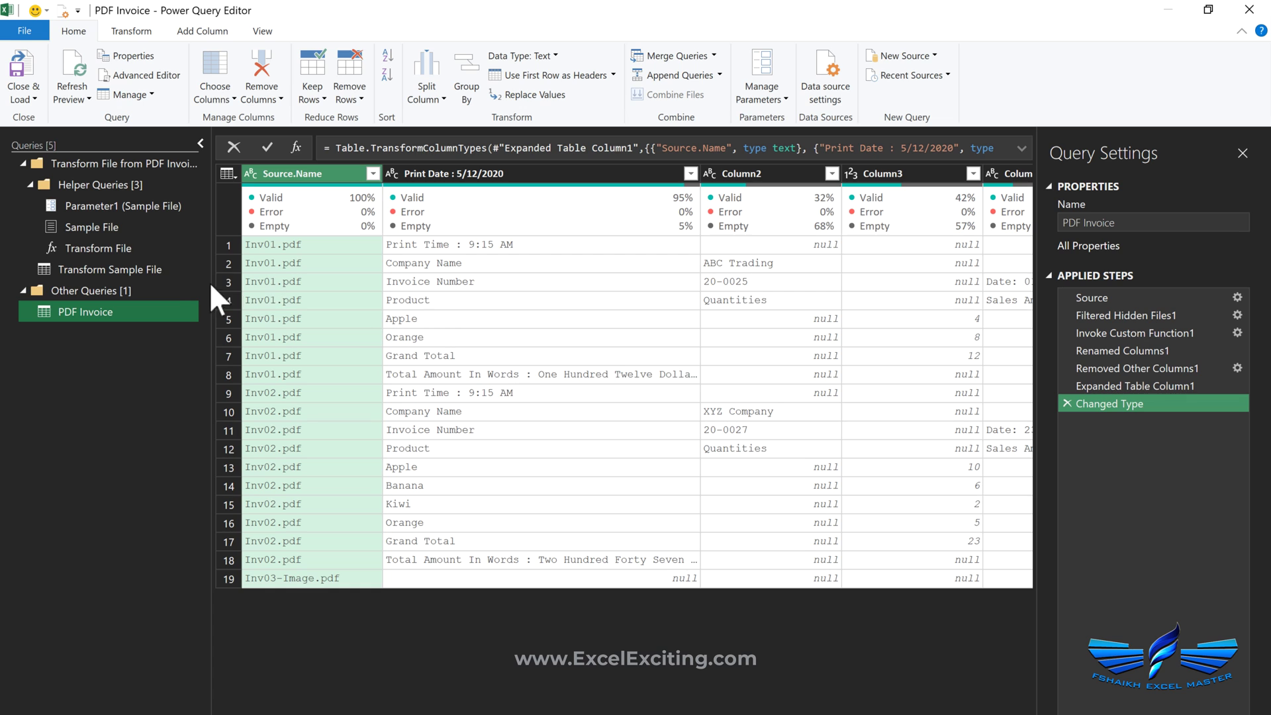
- Remove the Promoted Headers step from the Transform Sample File query
click(173, 271)
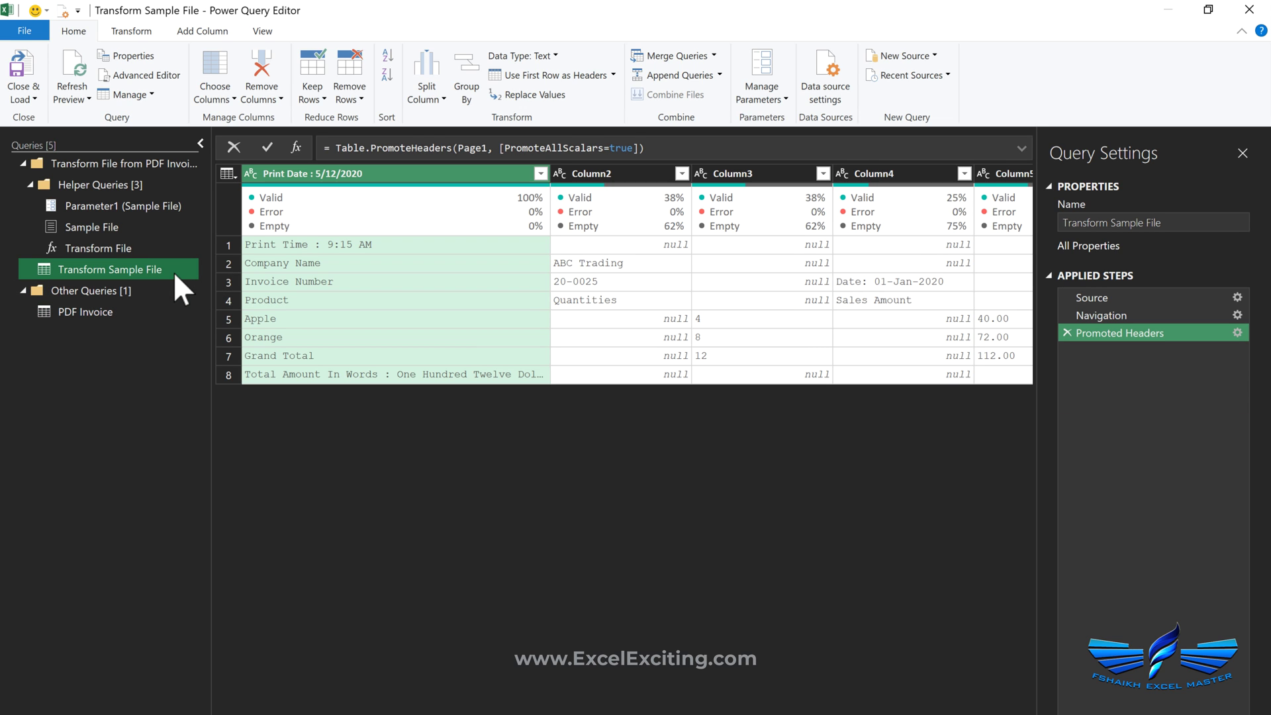
click(200, 141)
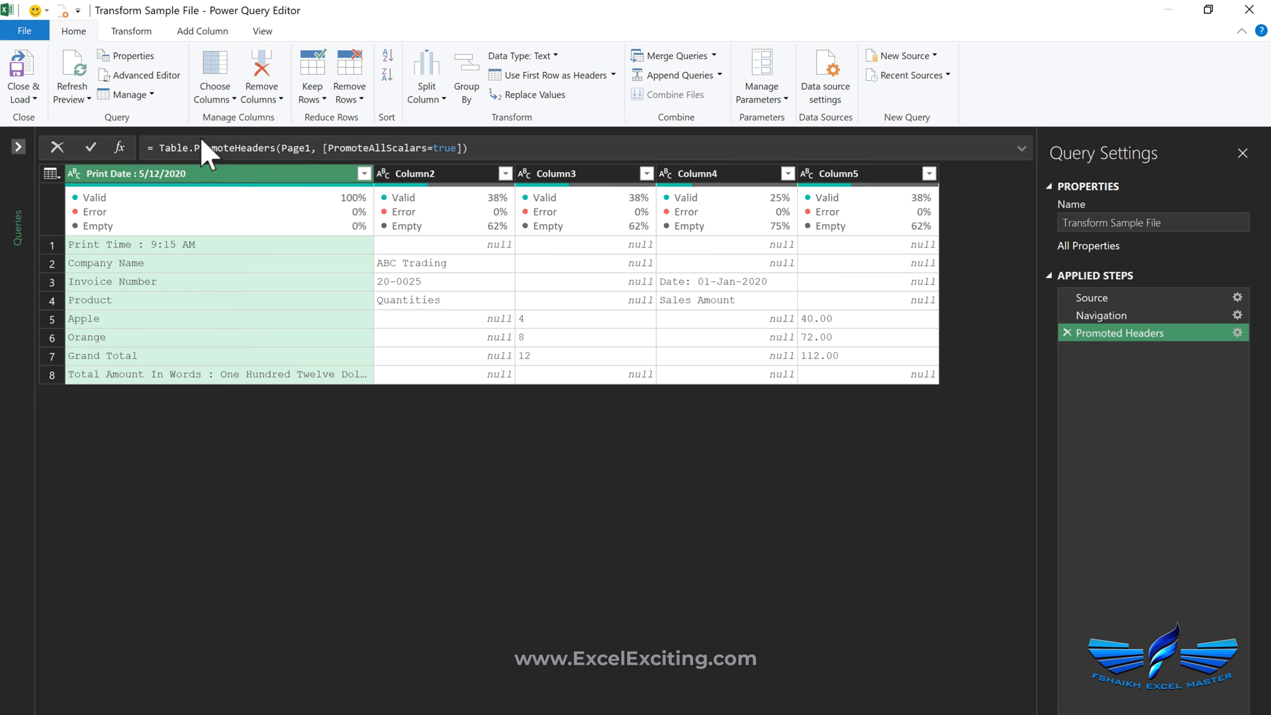
click(1064, 332)
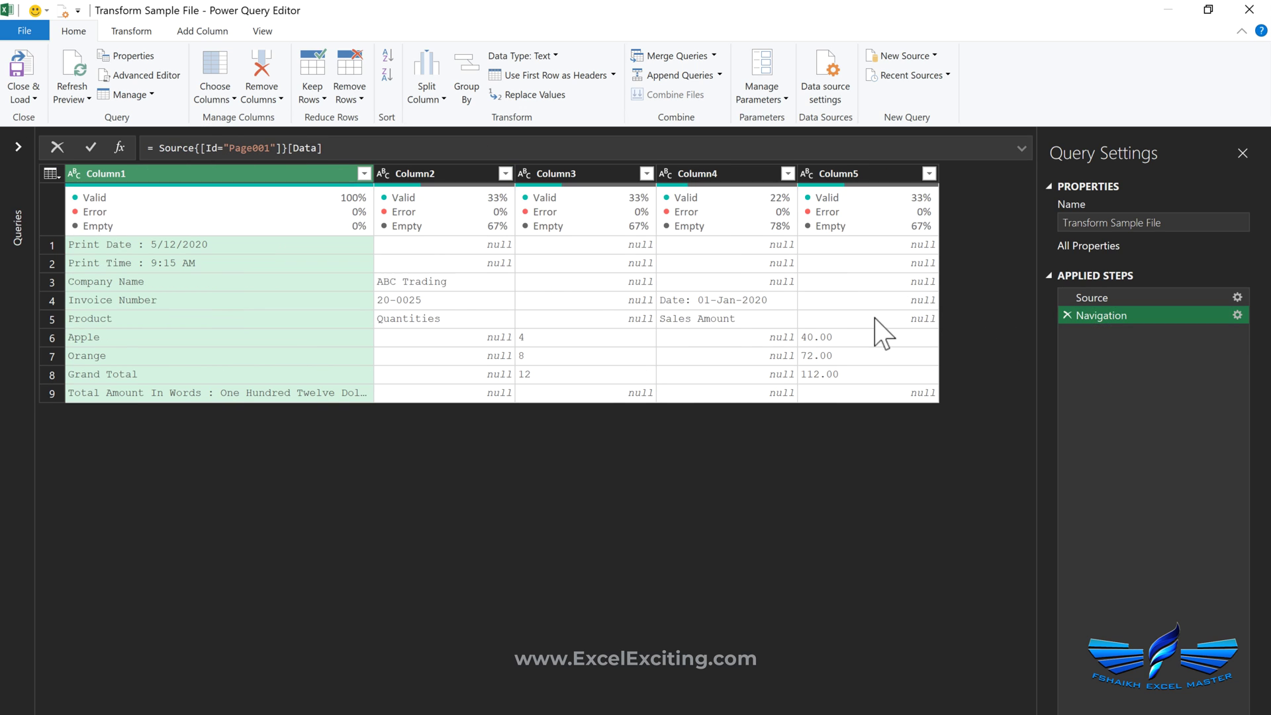
- Check the ABC Trading, 20-0025 and date values, then copy the 'Company Name' label from Column1
click(477, 285)
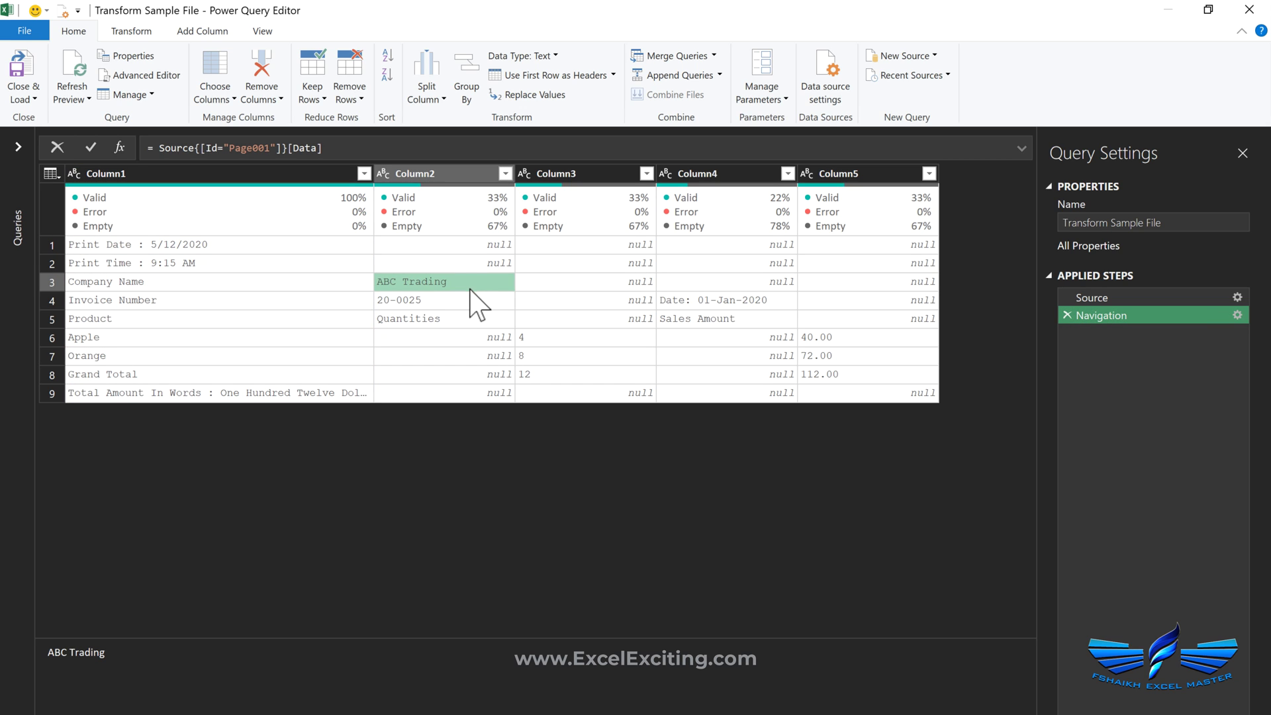
click(471, 302)
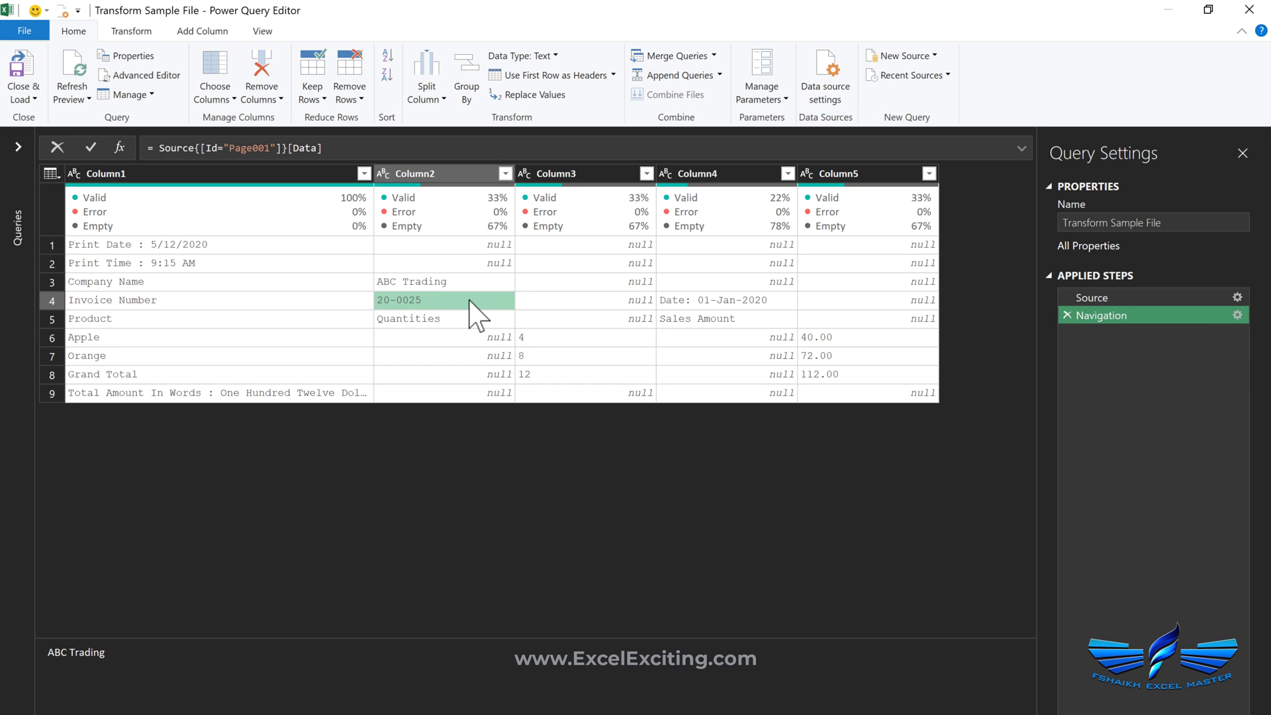
click(668, 301)
click(154, 283)
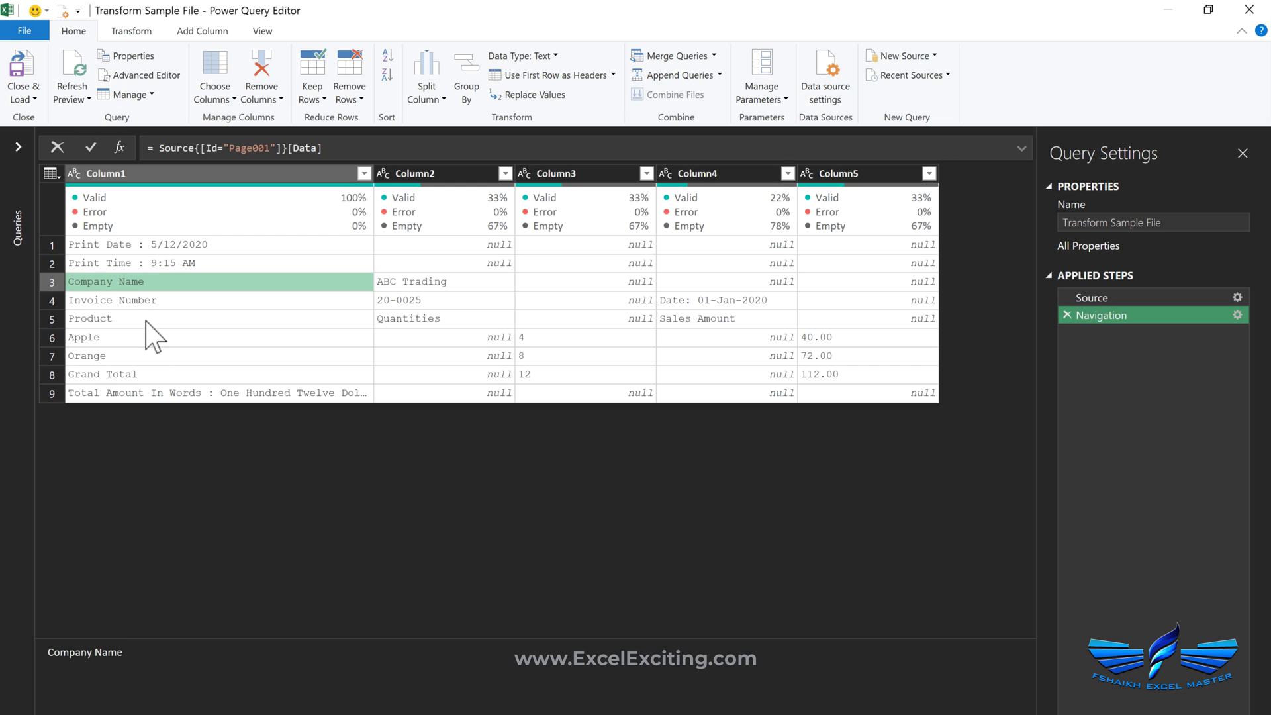
drag(134, 648, 46, 652)
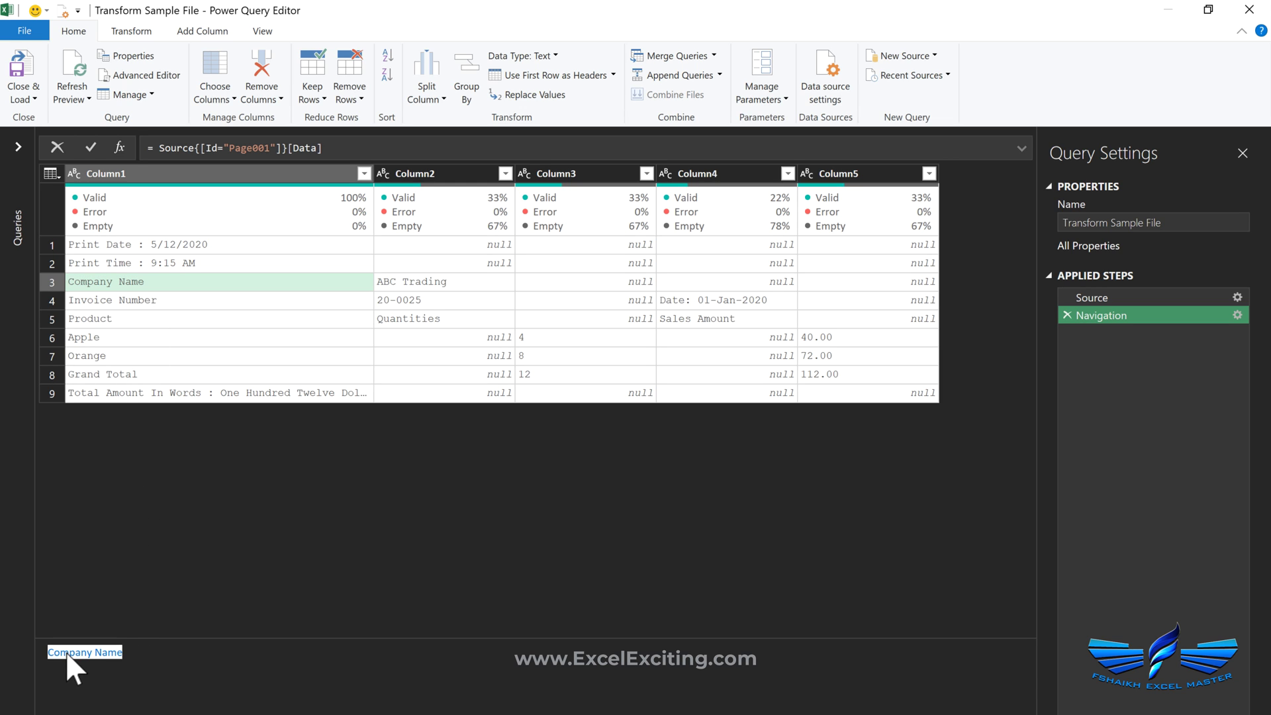
- Add a Custom column with formula if [Column1]="Company Name" then [Column2] else null
click(201, 31)
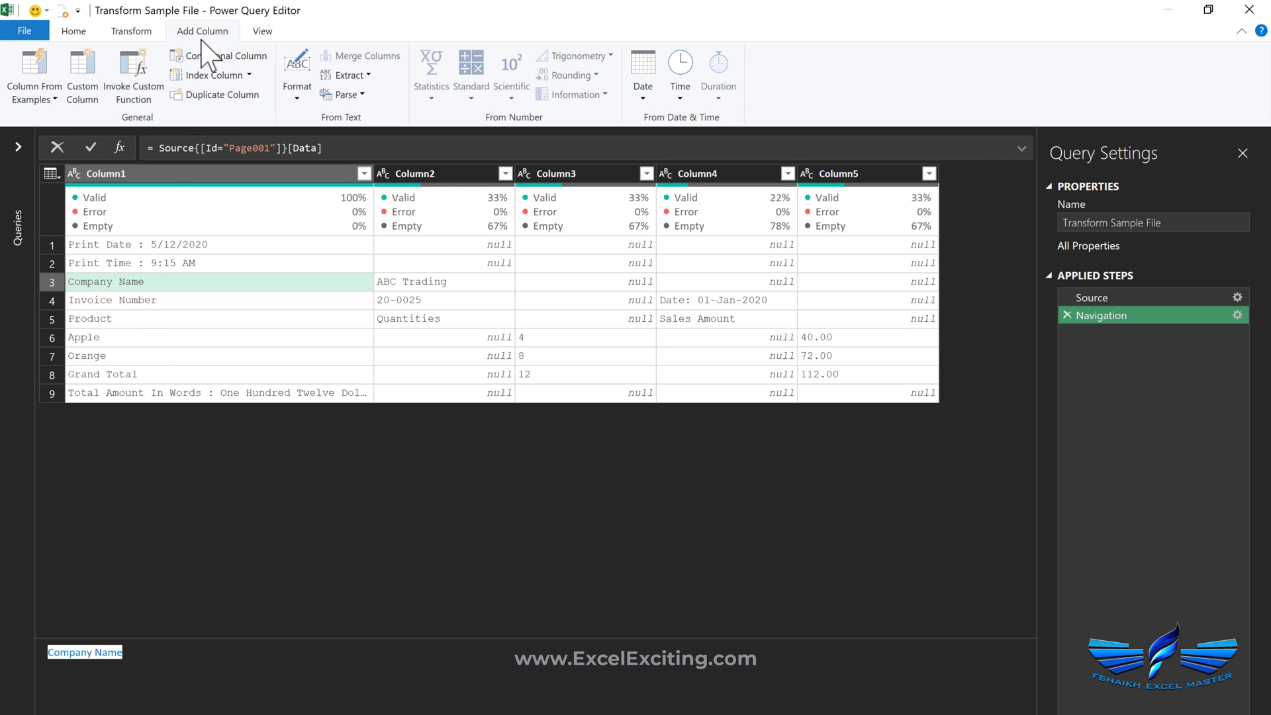
click(82, 79)
click(563, 344)
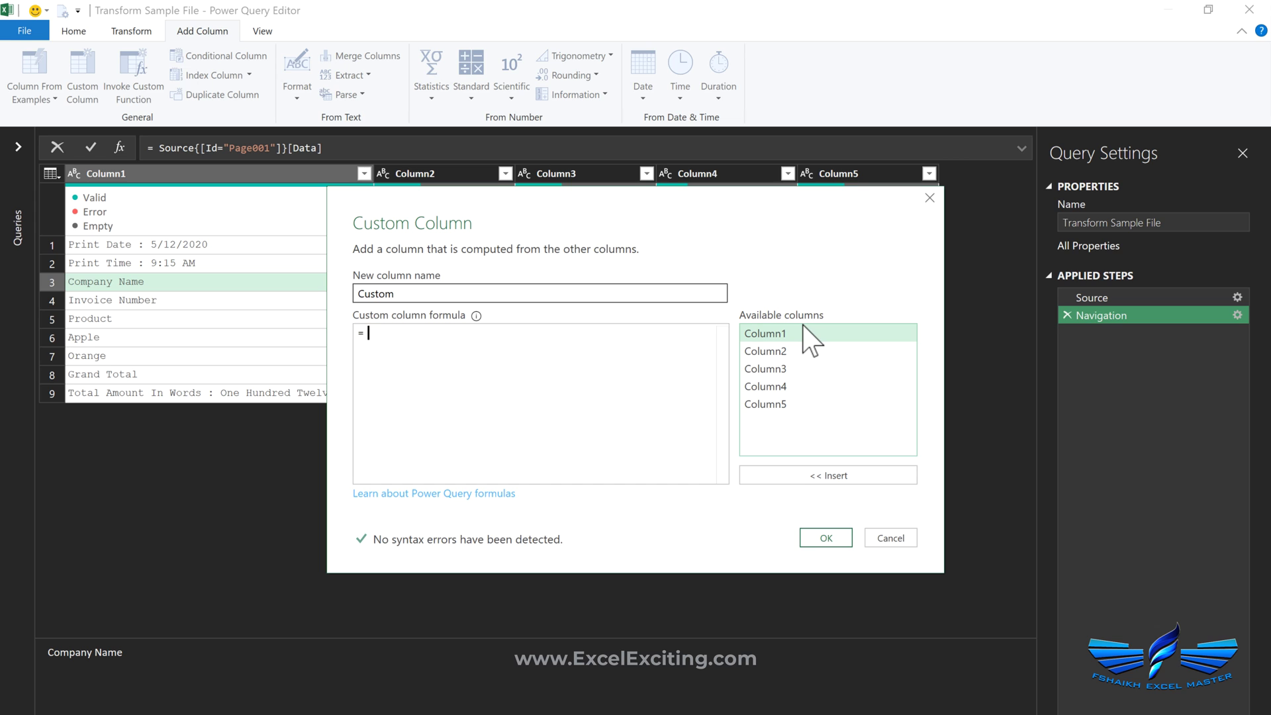
text(if)
double_click(847, 334)
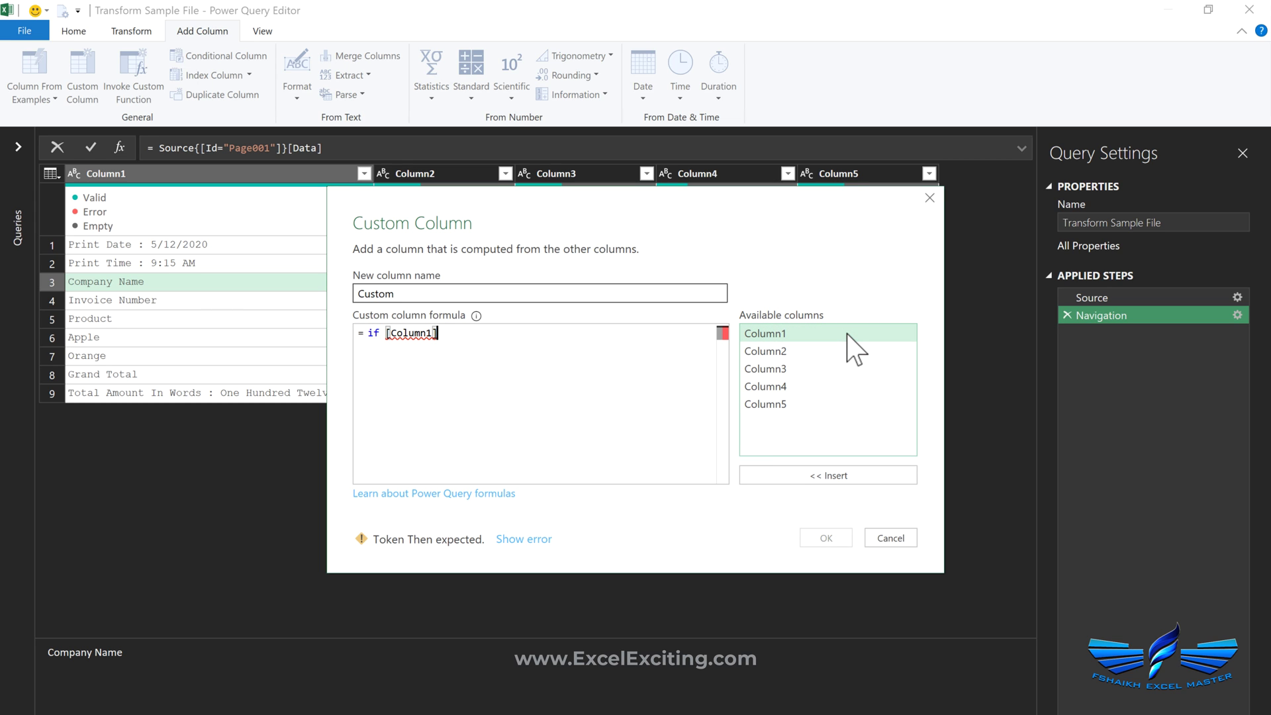
text(="Company Name" )
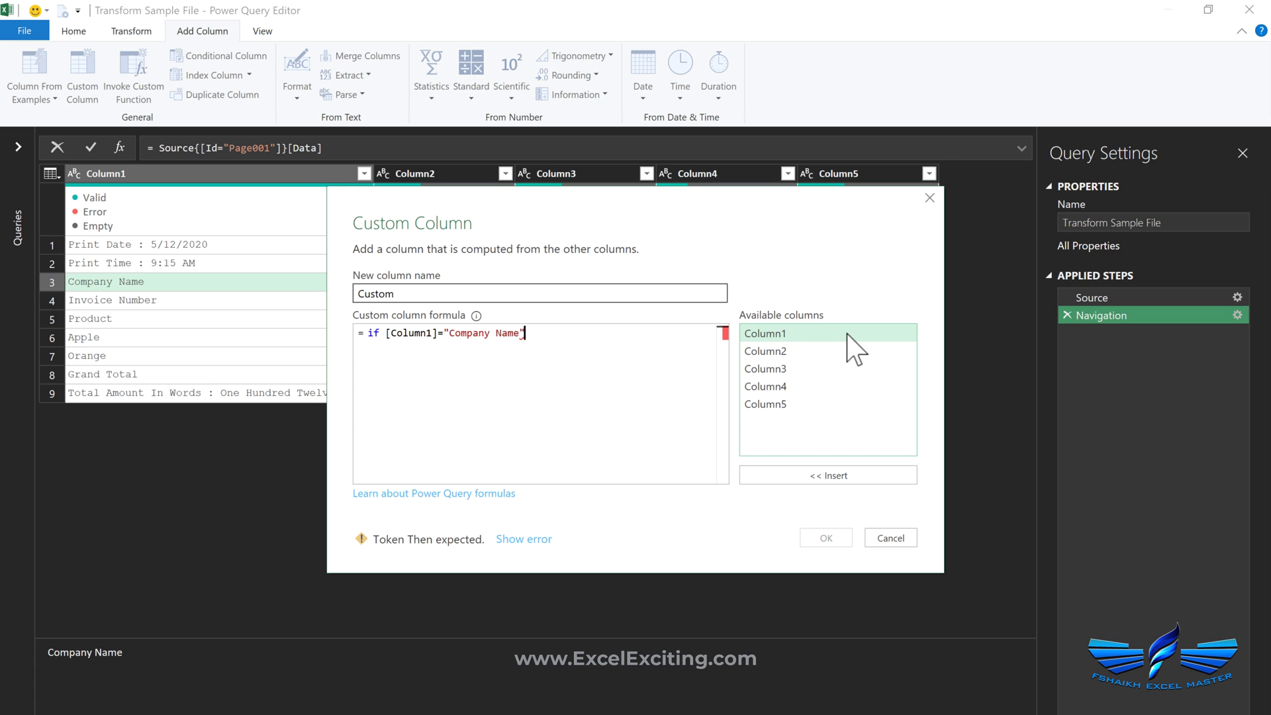
text(then)
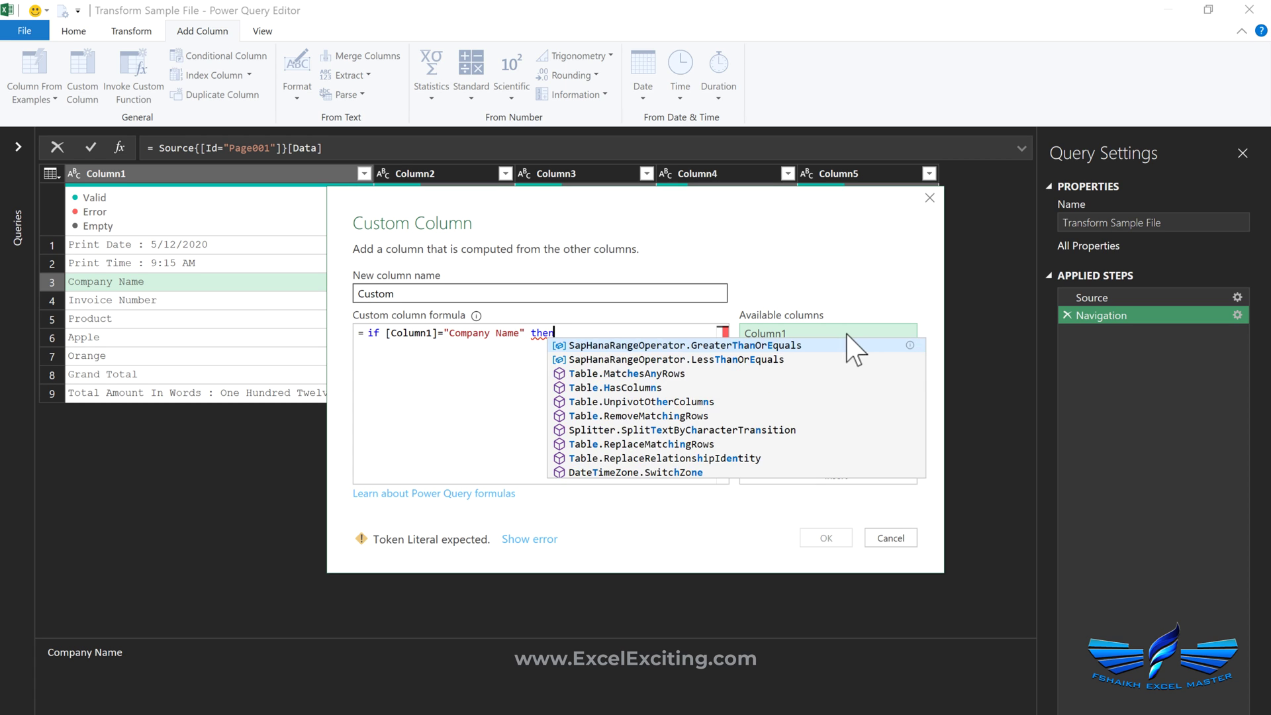
double_click(829, 349)
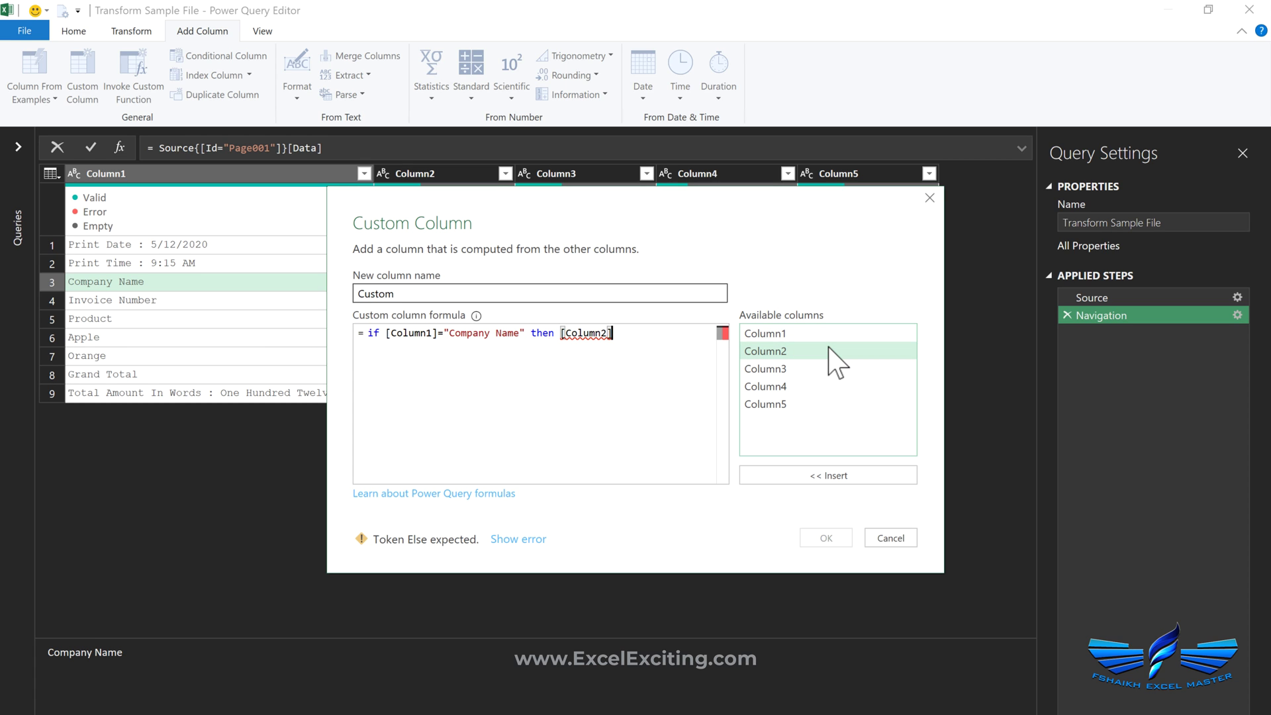
text(e)
text(lse n)
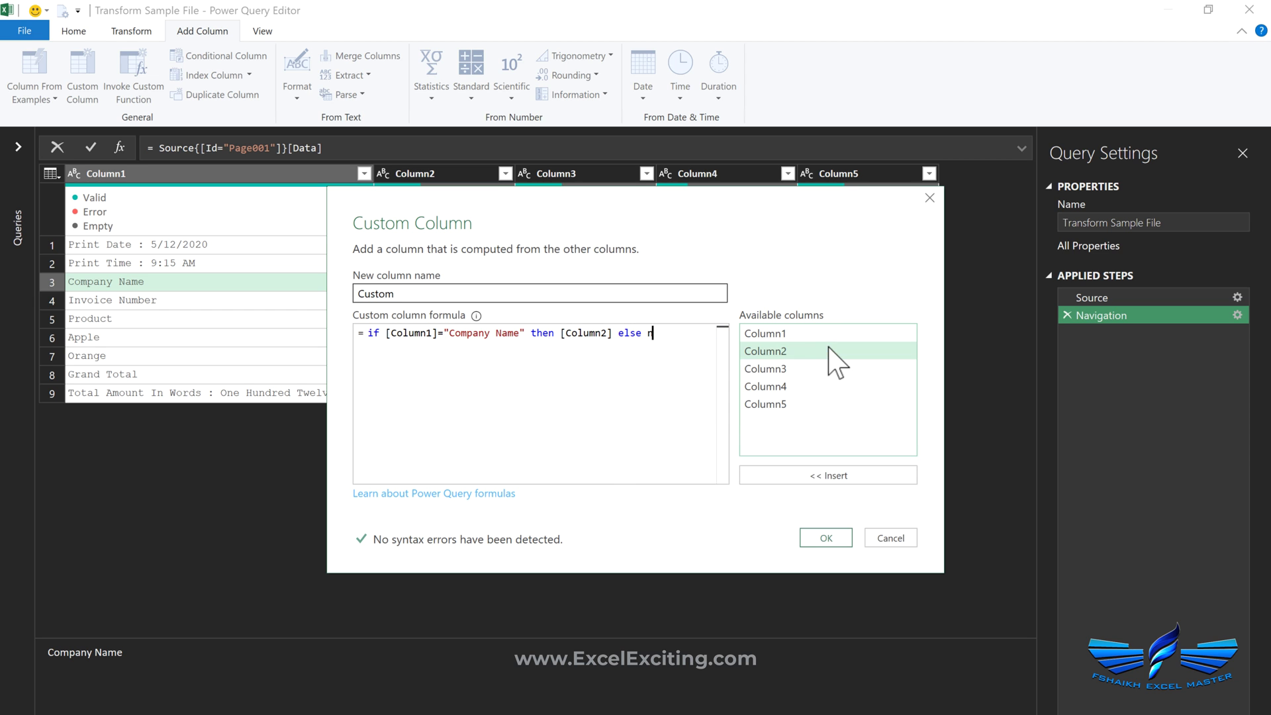
text(ull)
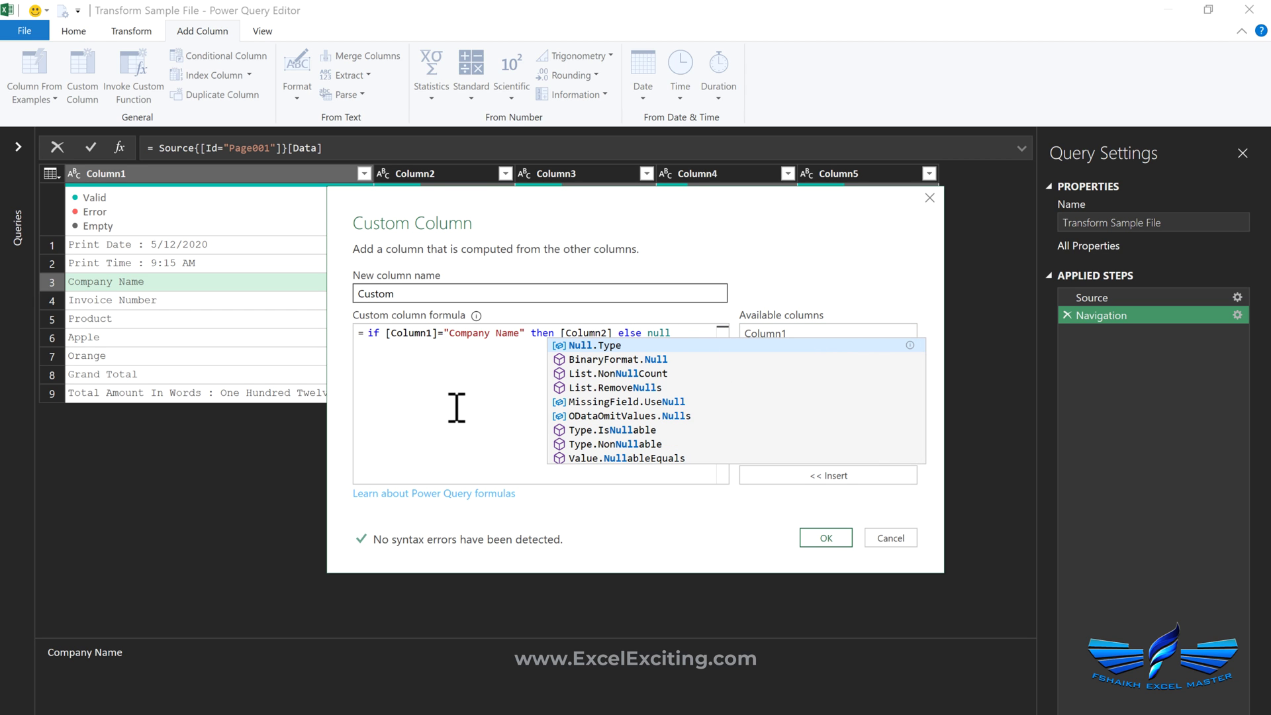
click(805, 539)
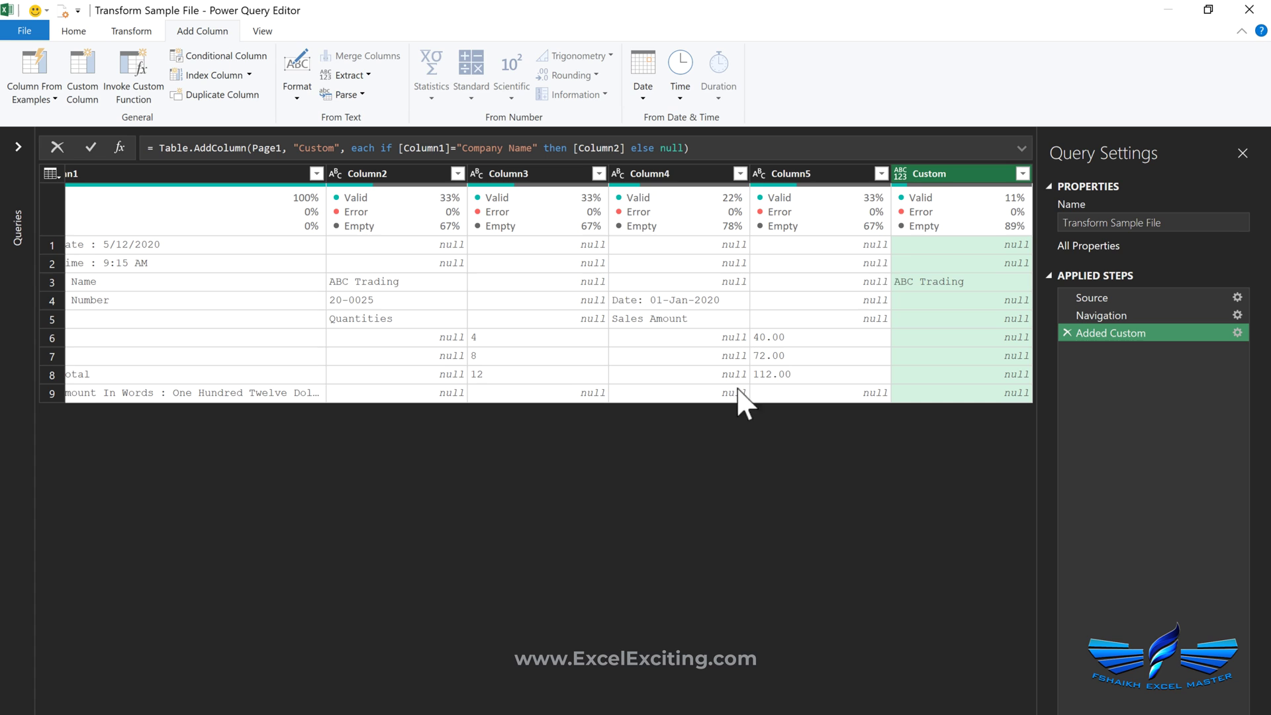
- Fill the Custom column down so ABC Trading fills every row
right_click(955, 176)
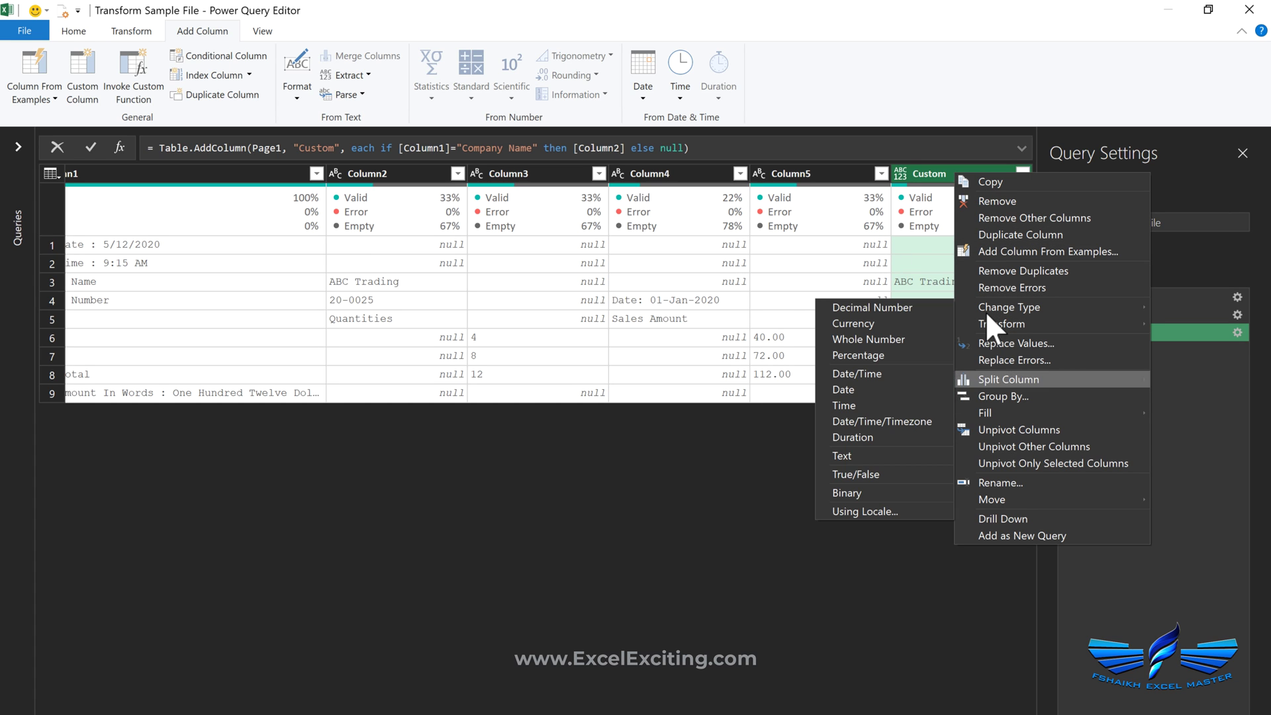
mouse_move(1032, 412)
click(1170, 416)
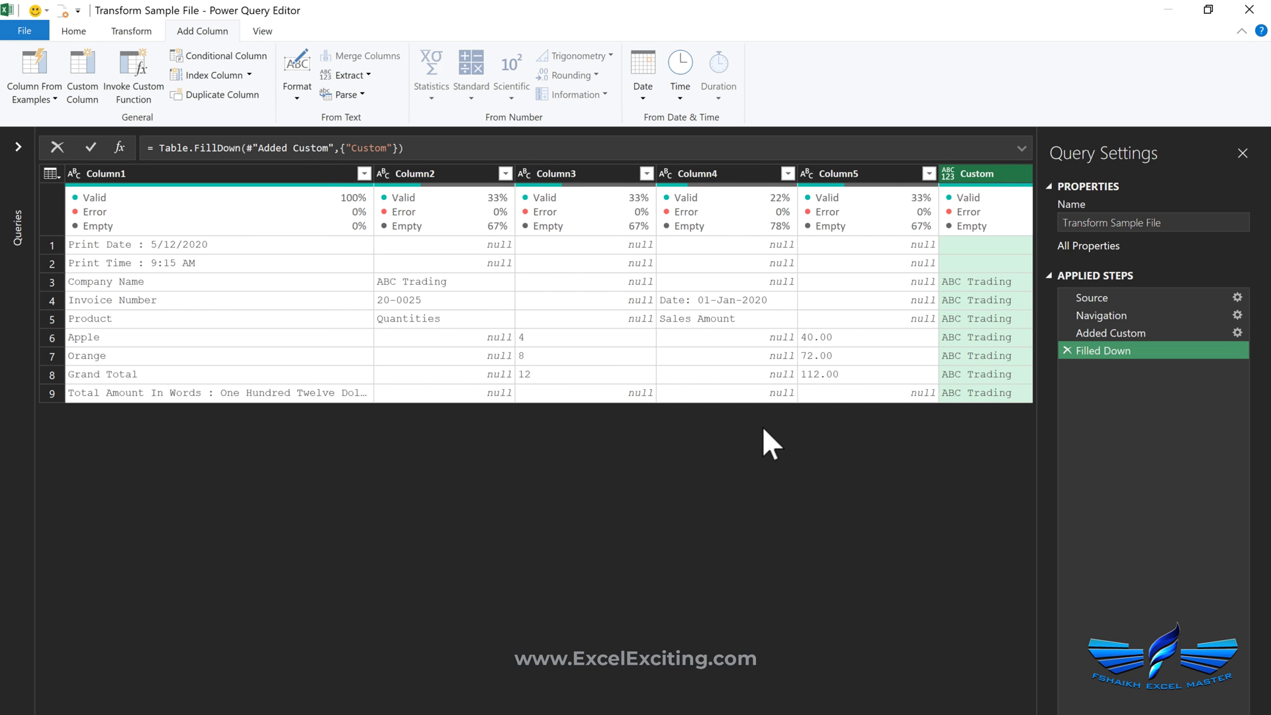
- Add a Custom.1 column taking the Invoice Number value and fill it down
click(218, 301)
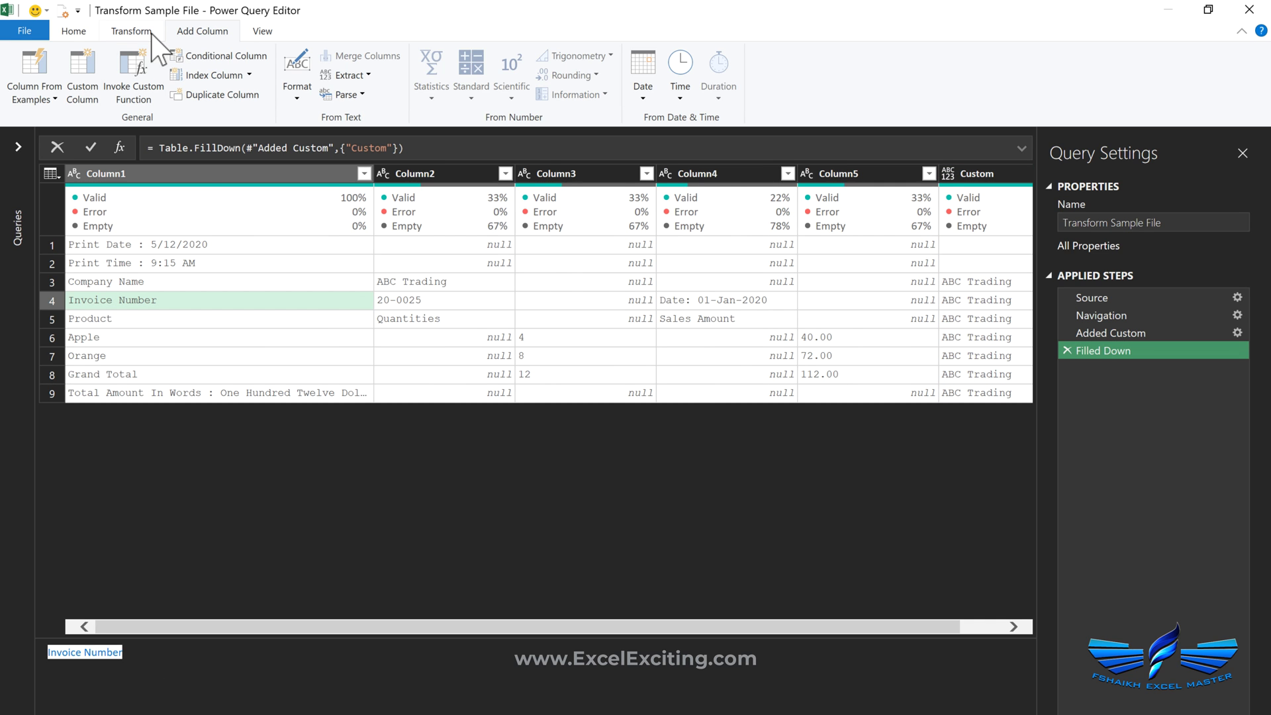
click(82, 73)
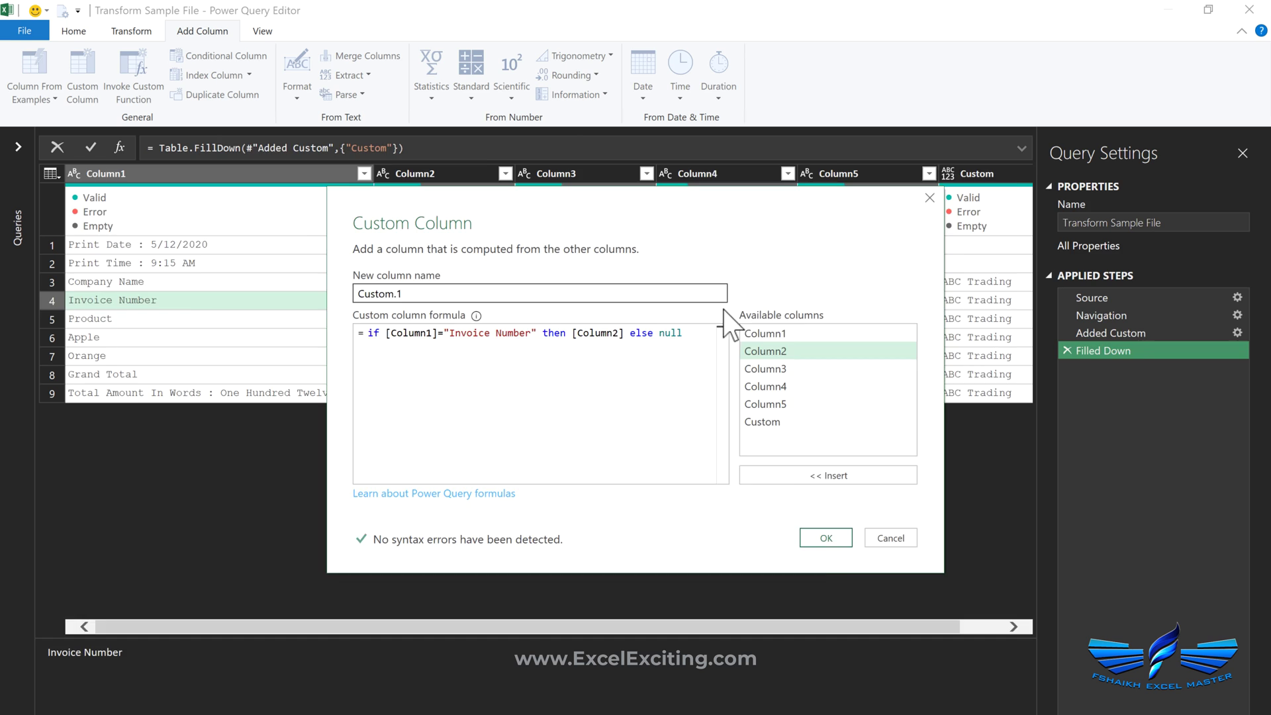
right_click(953, 177)
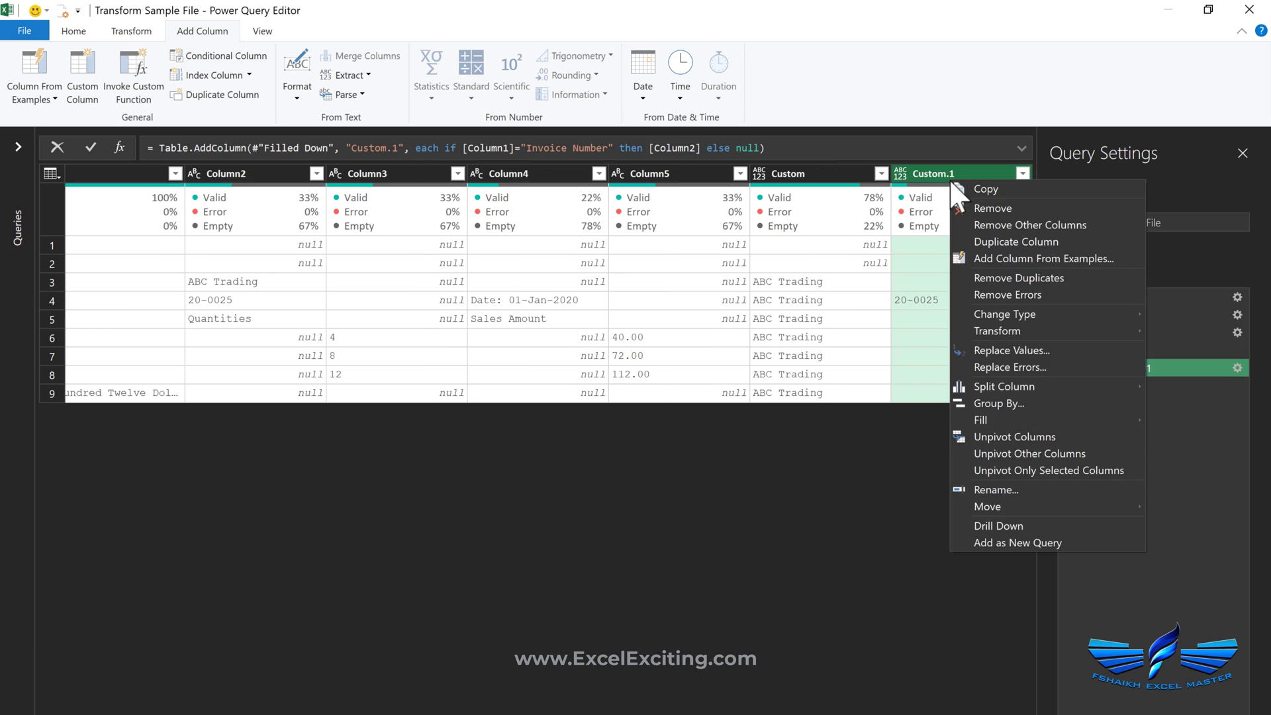
click(942, 427)
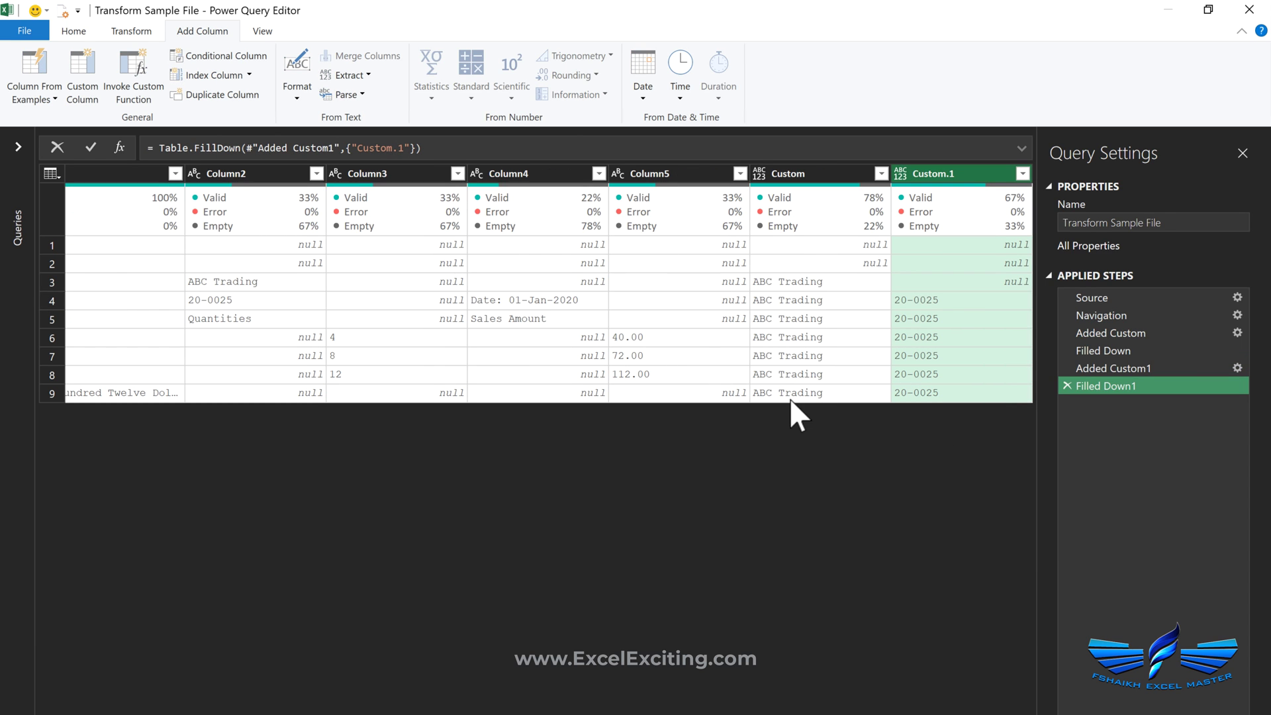
scroll(789, 398, left, 5)
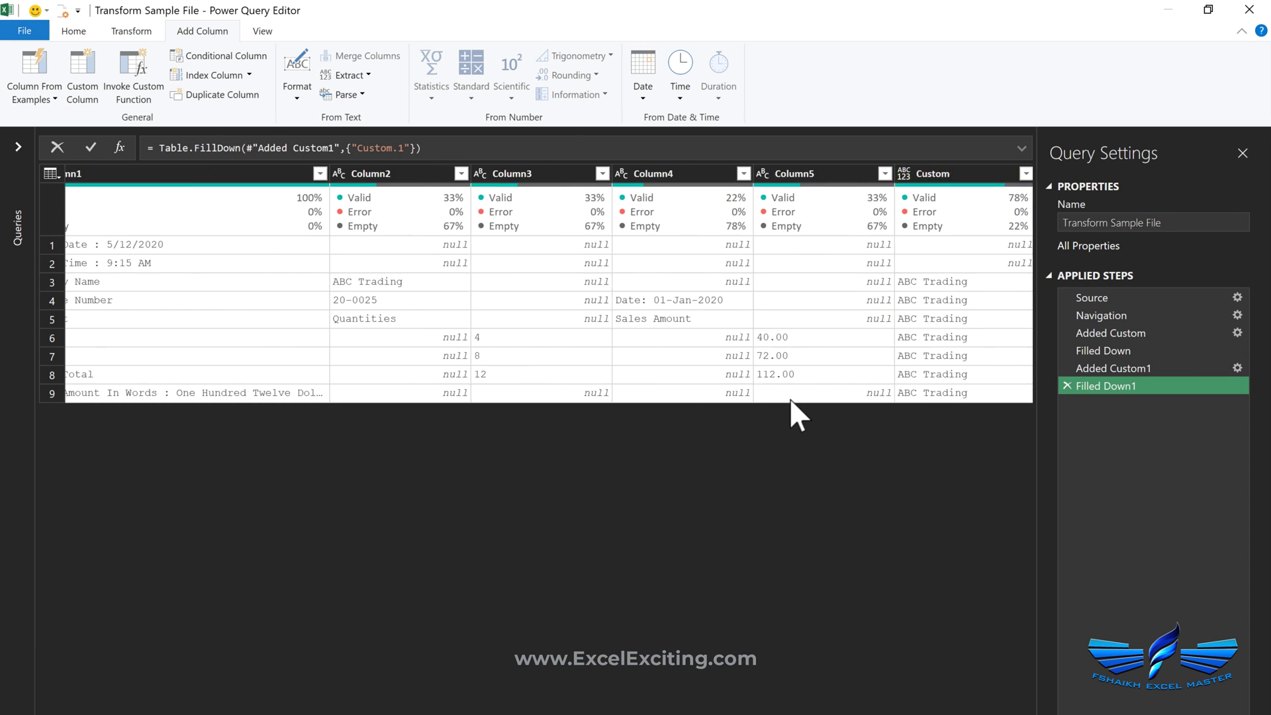
- Replace the 'Sales Amount' value in Column4 with null
click(738, 304)
click(722, 322)
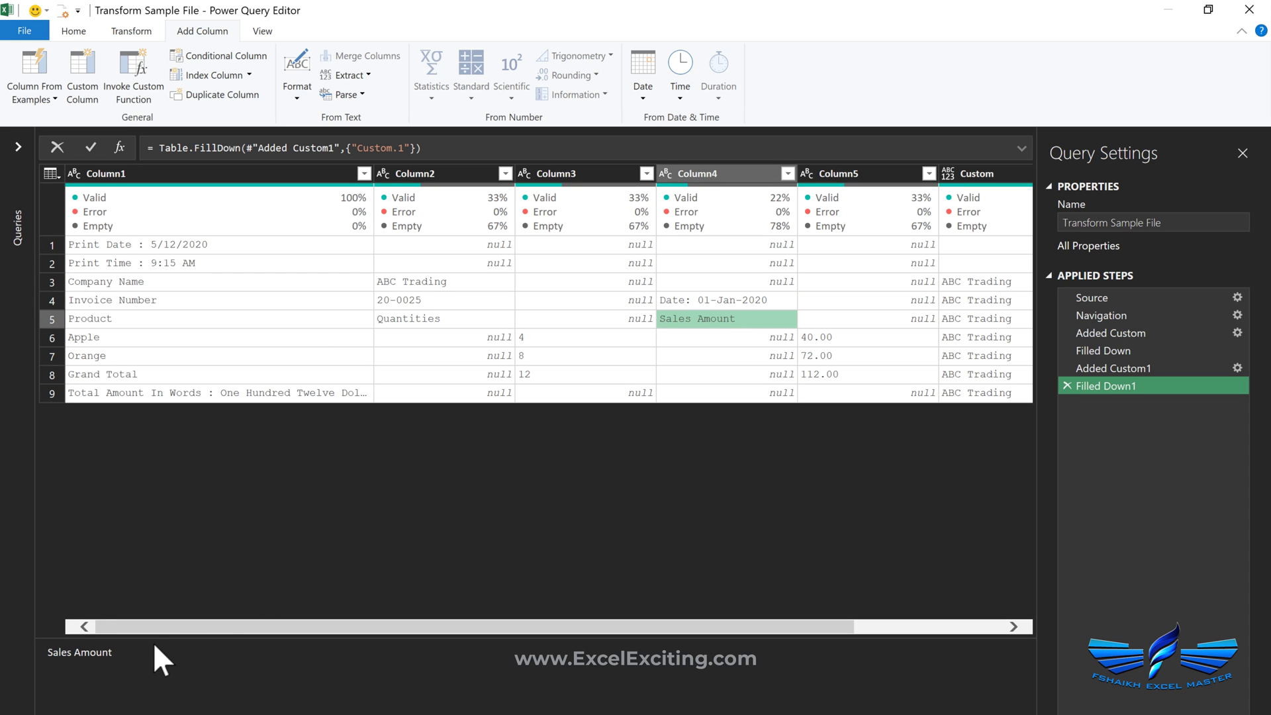
drag(155, 648, 50, 652)
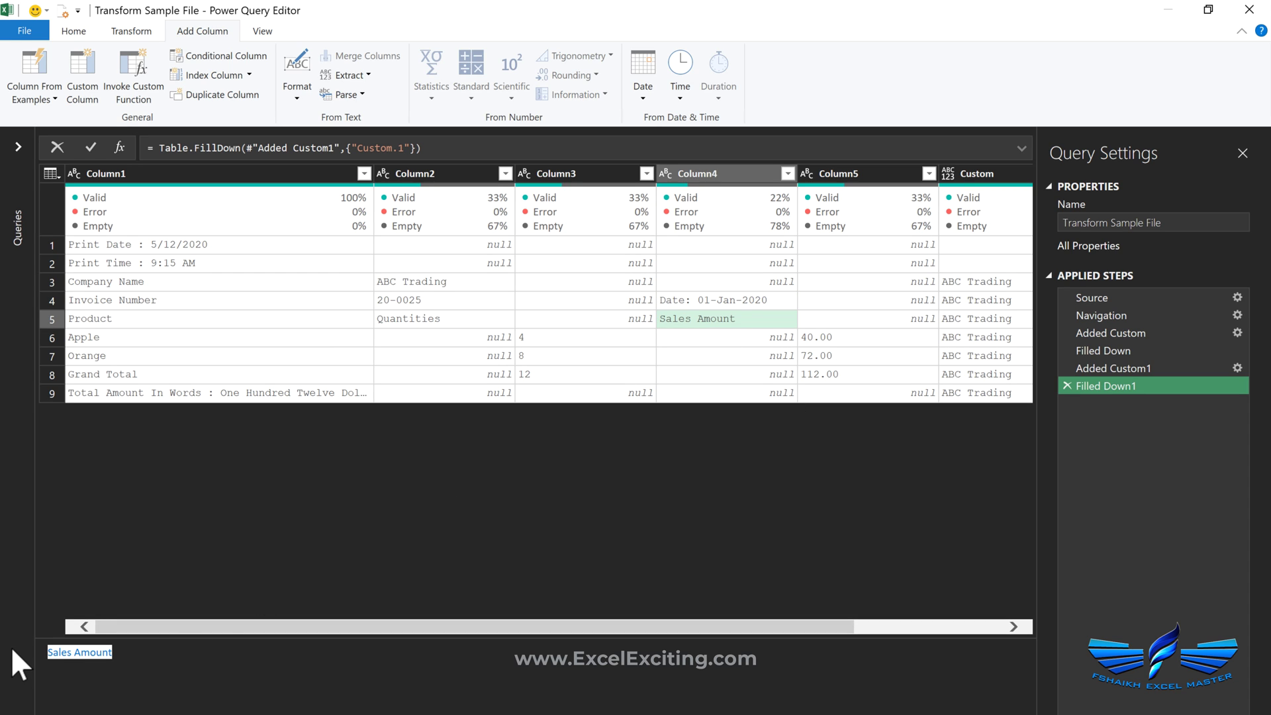
click(148, 30)
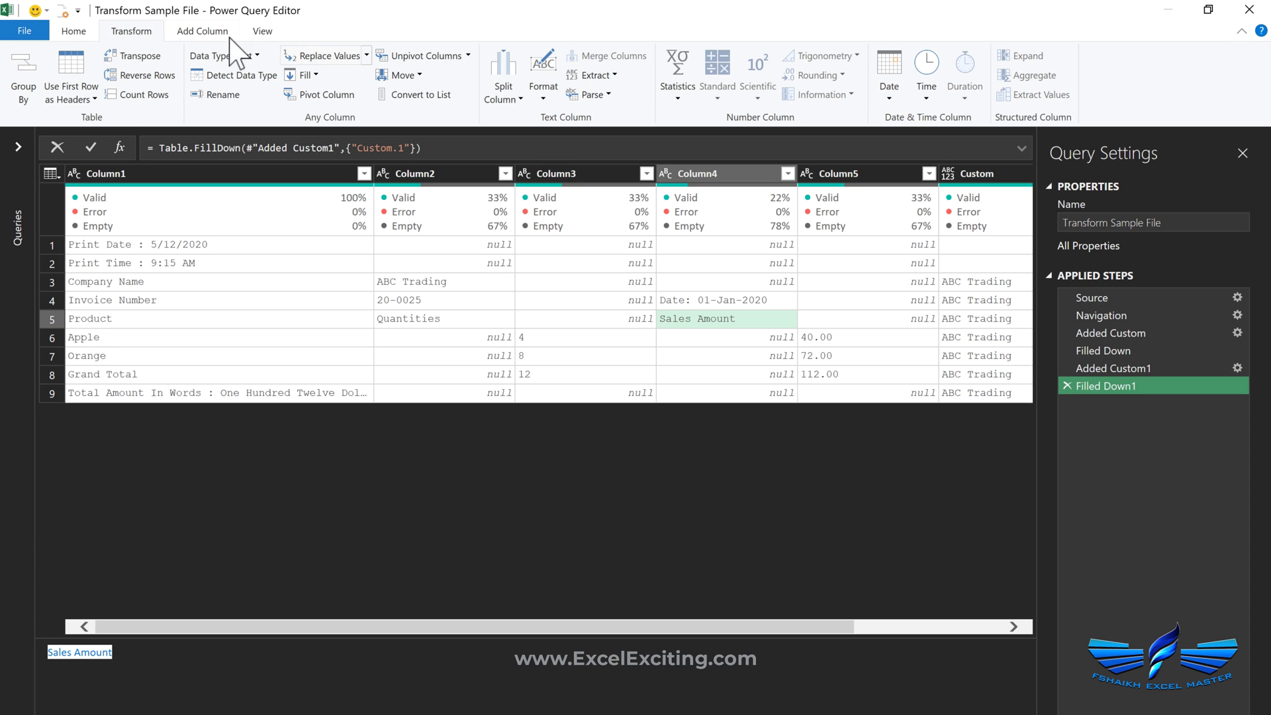
click(344, 57)
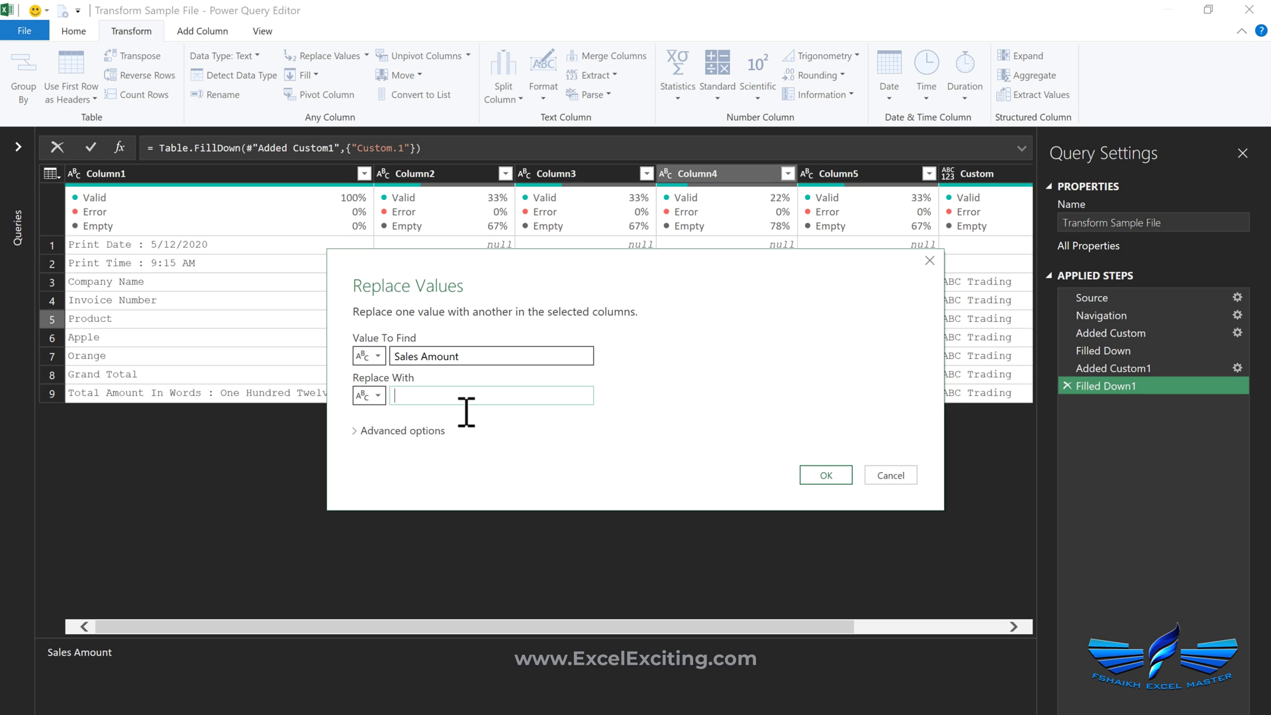
text(null)
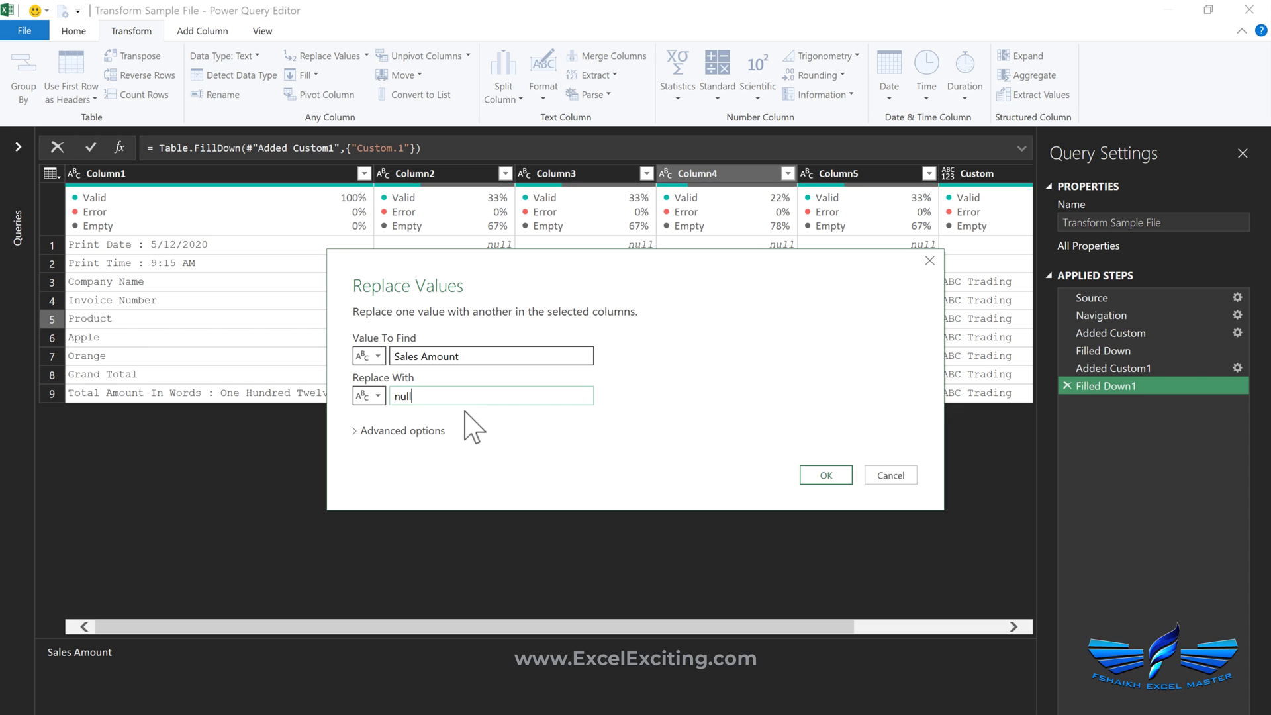
click(824, 476)
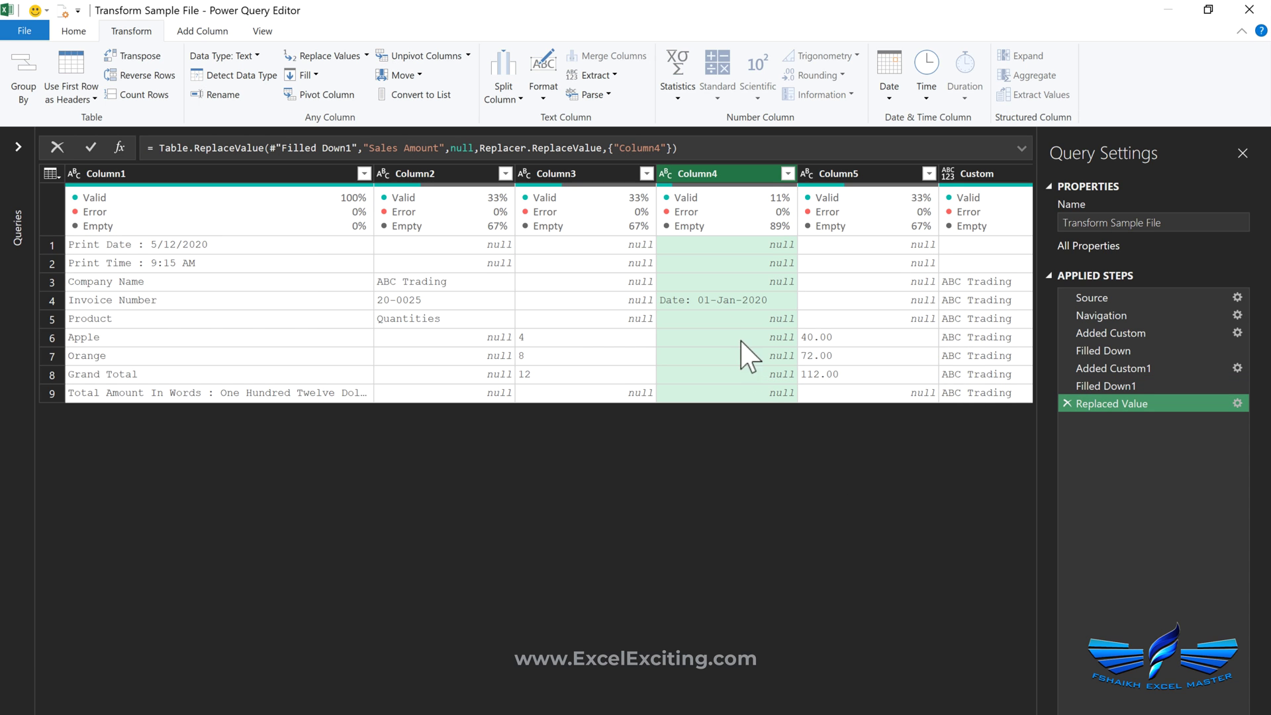
- Replace 'Date:' in Column4 with nothing to strip the date prefix
click(706, 285)
click(704, 298)
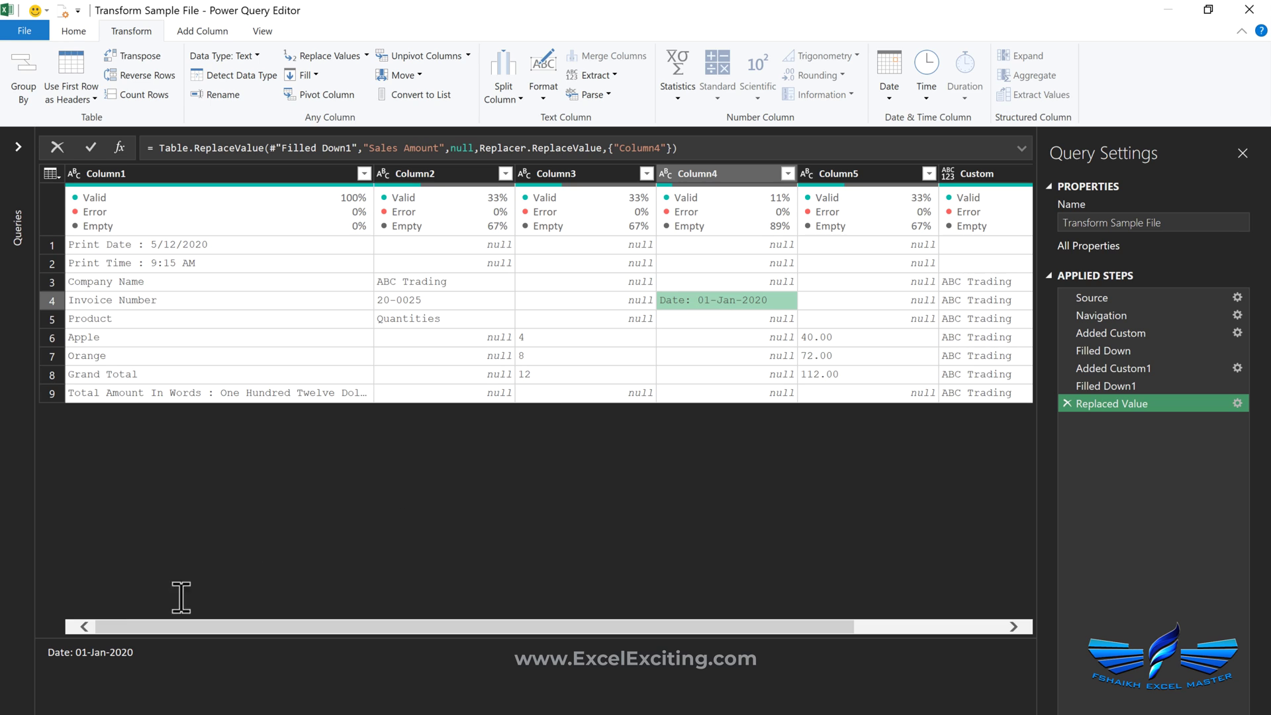
drag(75, 652, 5, 637)
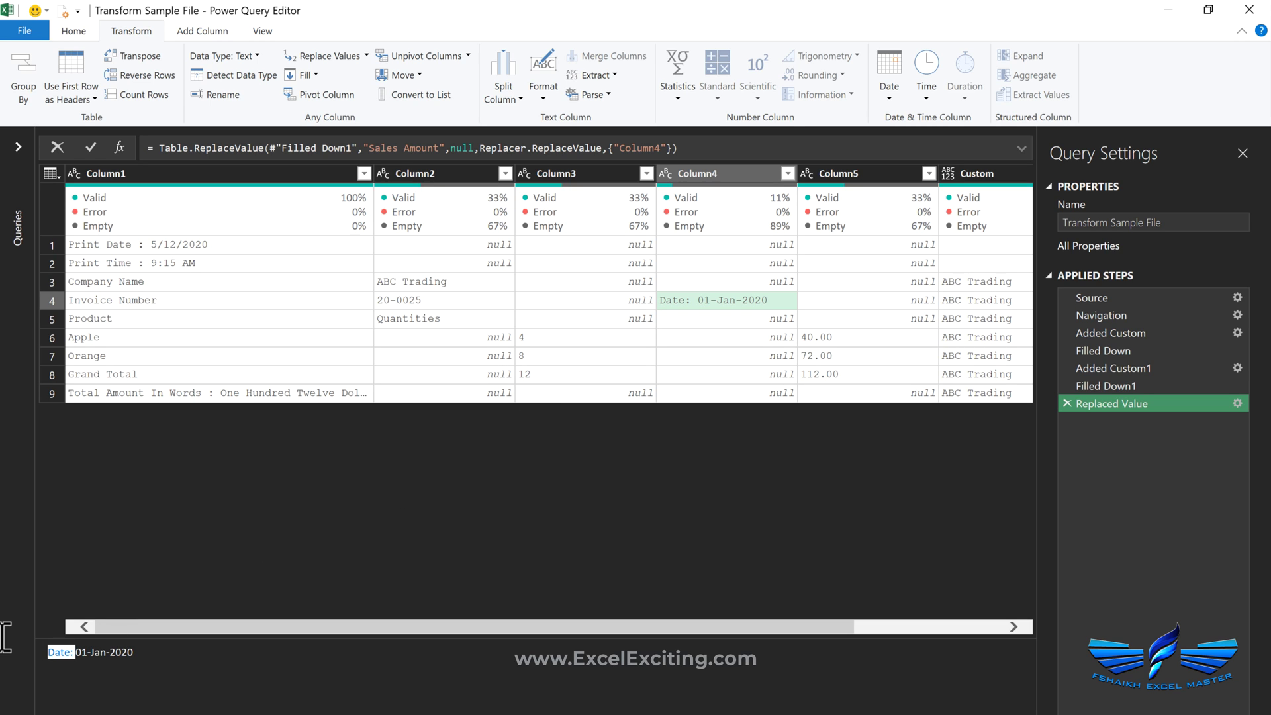
click(706, 177)
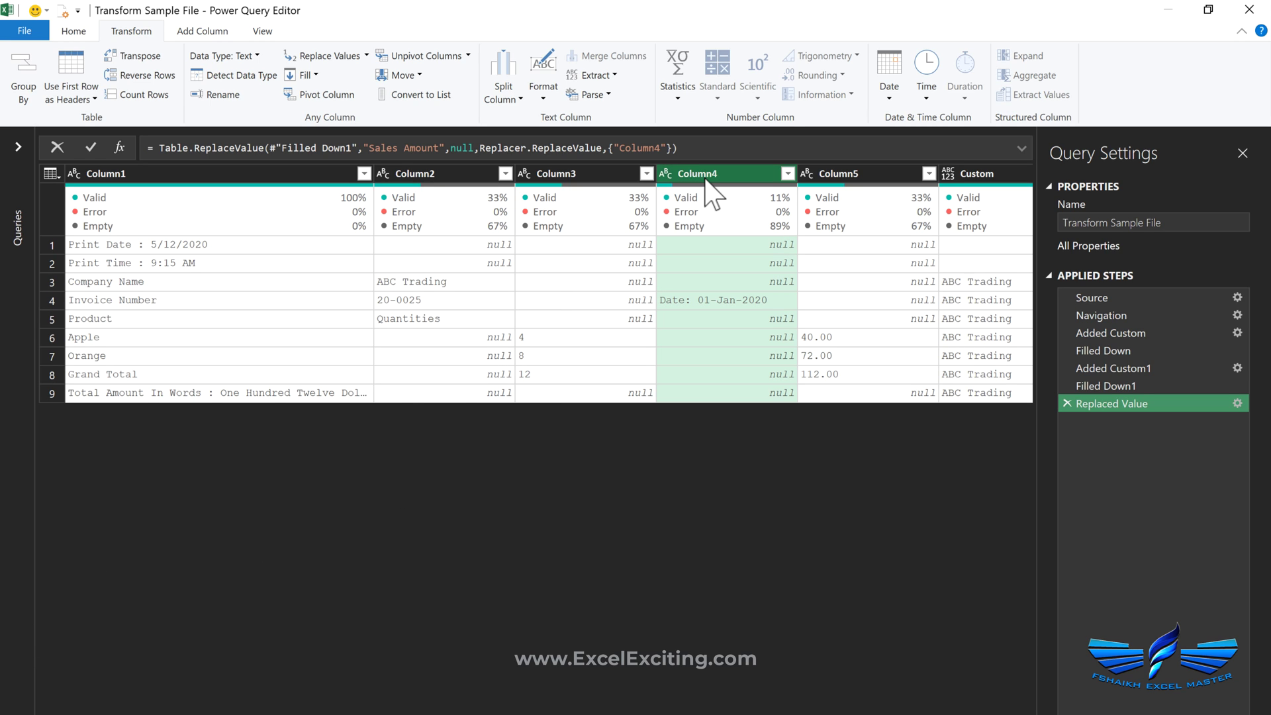
click(335, 57)
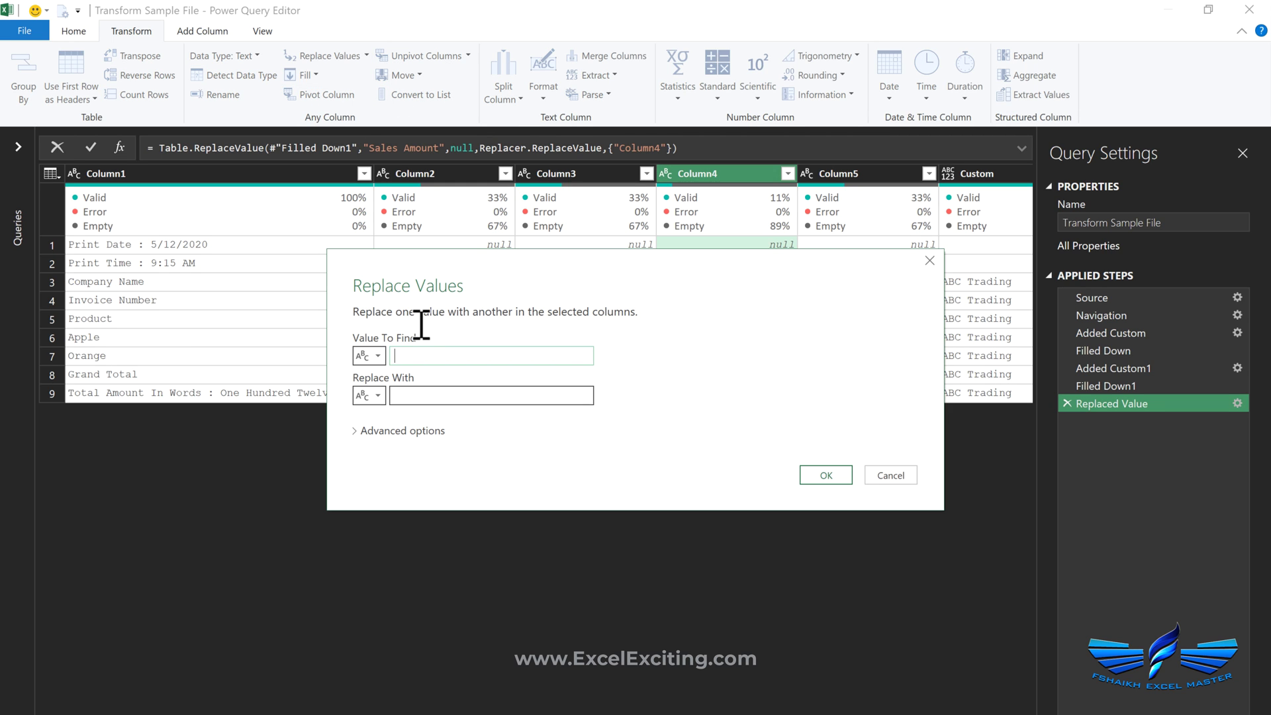
text(Date:)
click(434, 397)
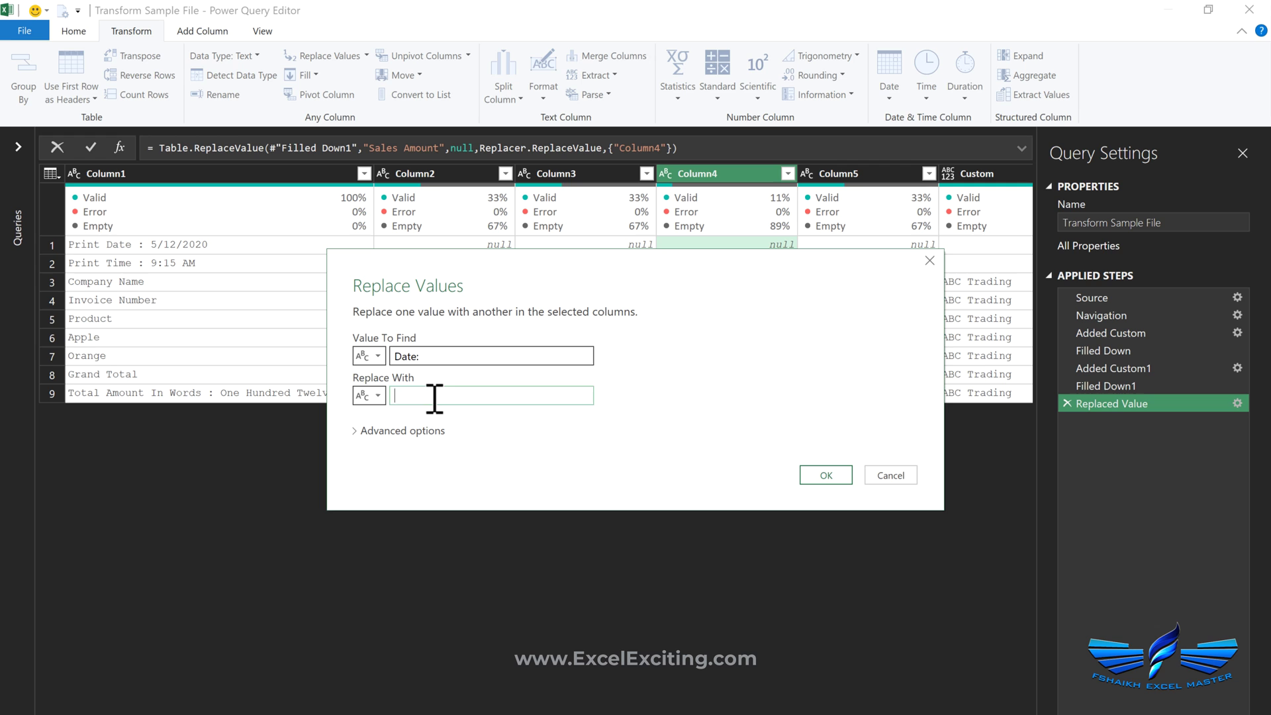
click(814, 478)
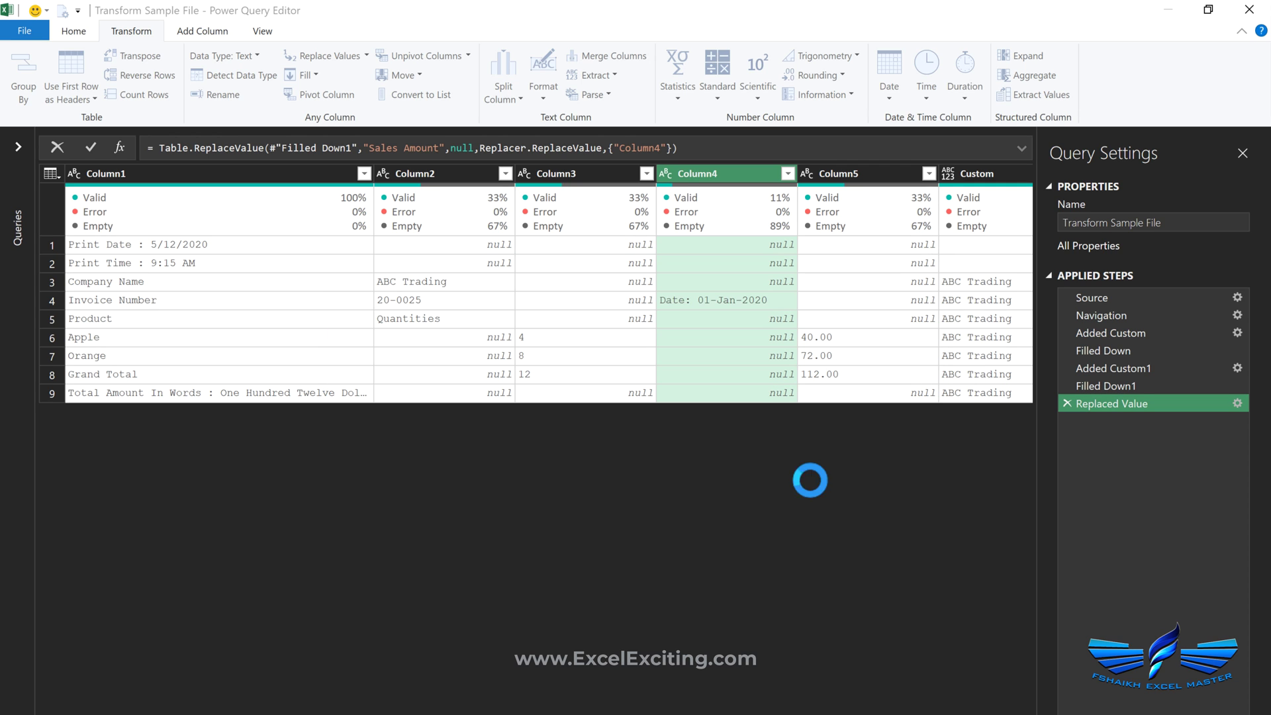
- Fill the 01-Jan-2020 date down Column4
right_click(728, 168)
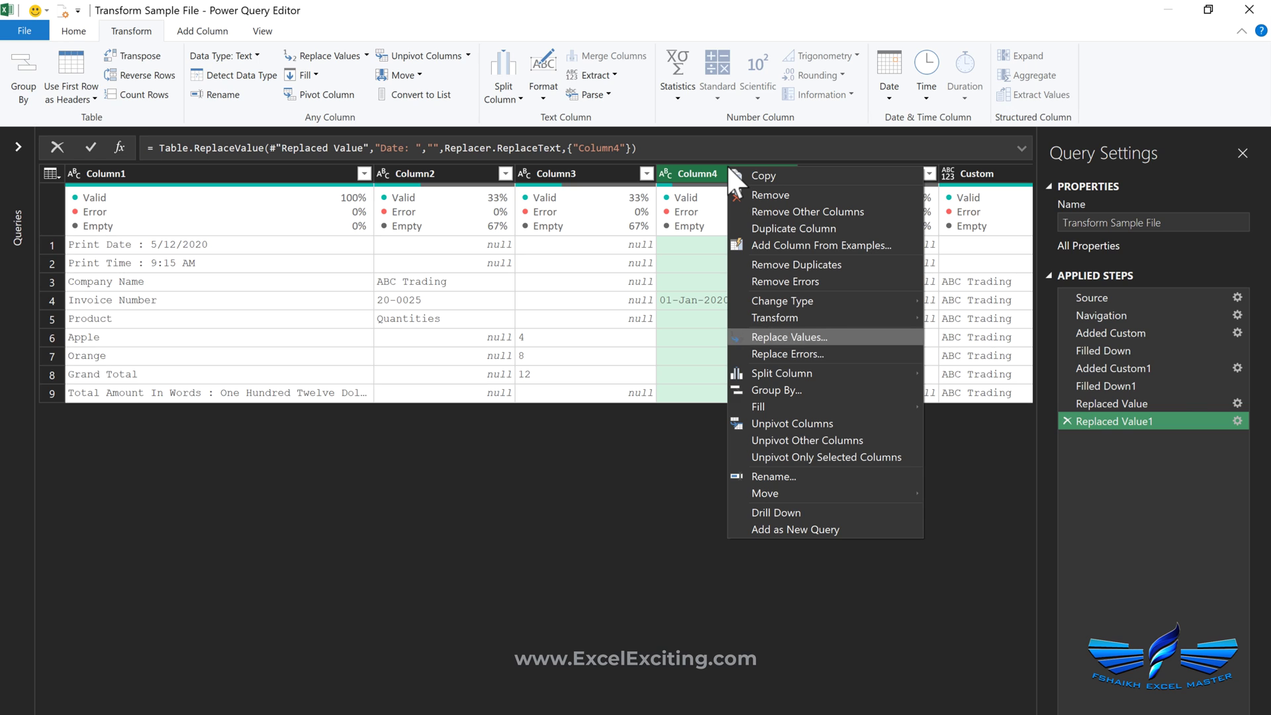
click(939, 406)
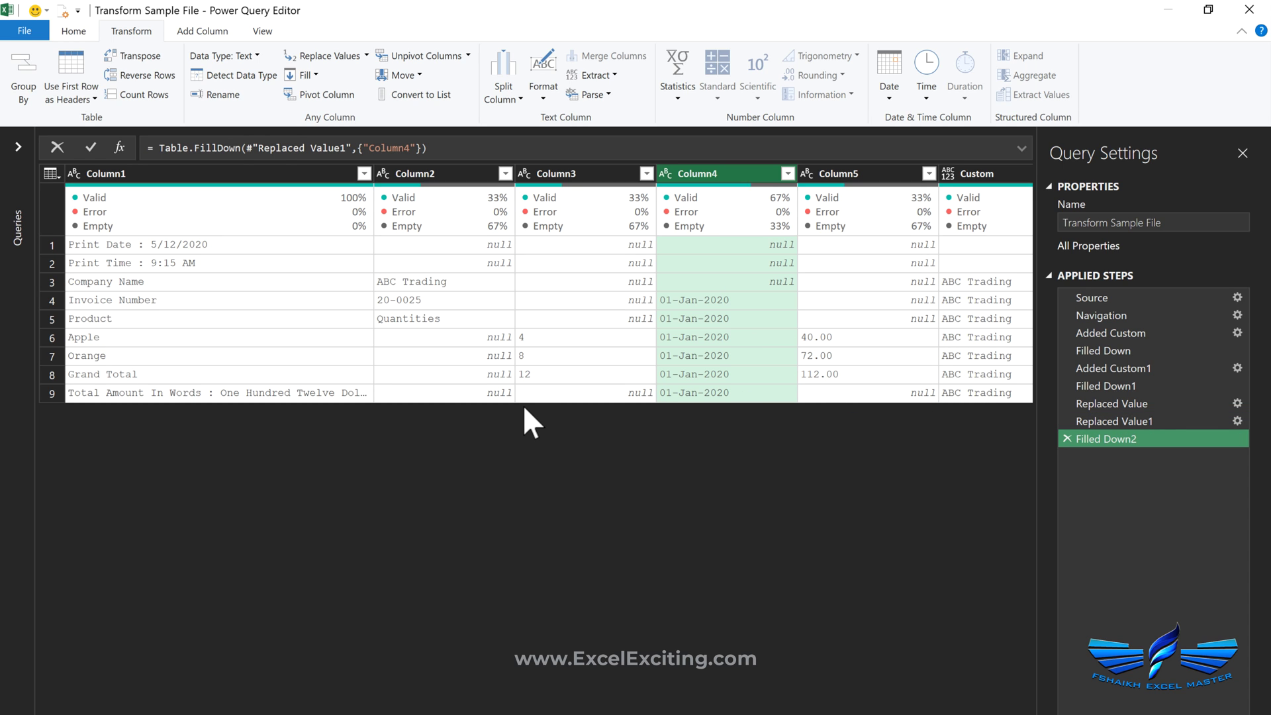
scroll(842, 336, right, 3)
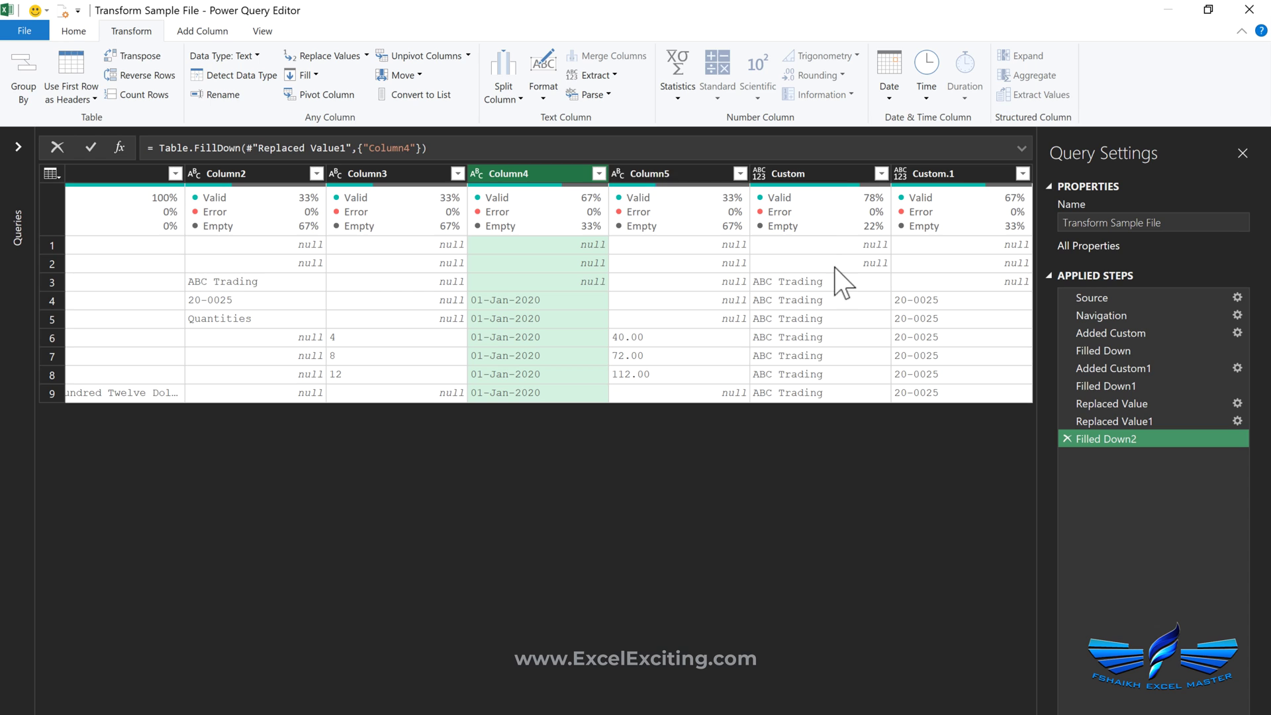
- Add Custom, Custom.1, Column5 and Column1 to the Column4 selection
ctrl+click(834, 176)
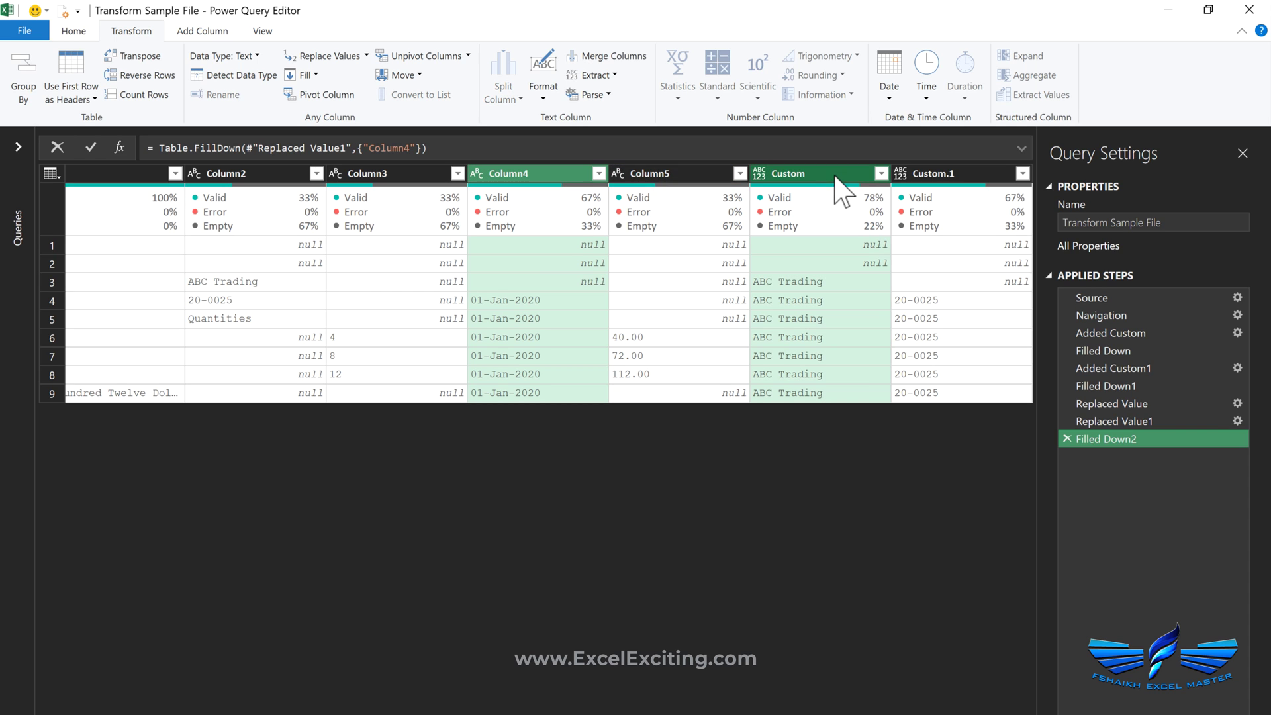
ctrl+click(965, 182)
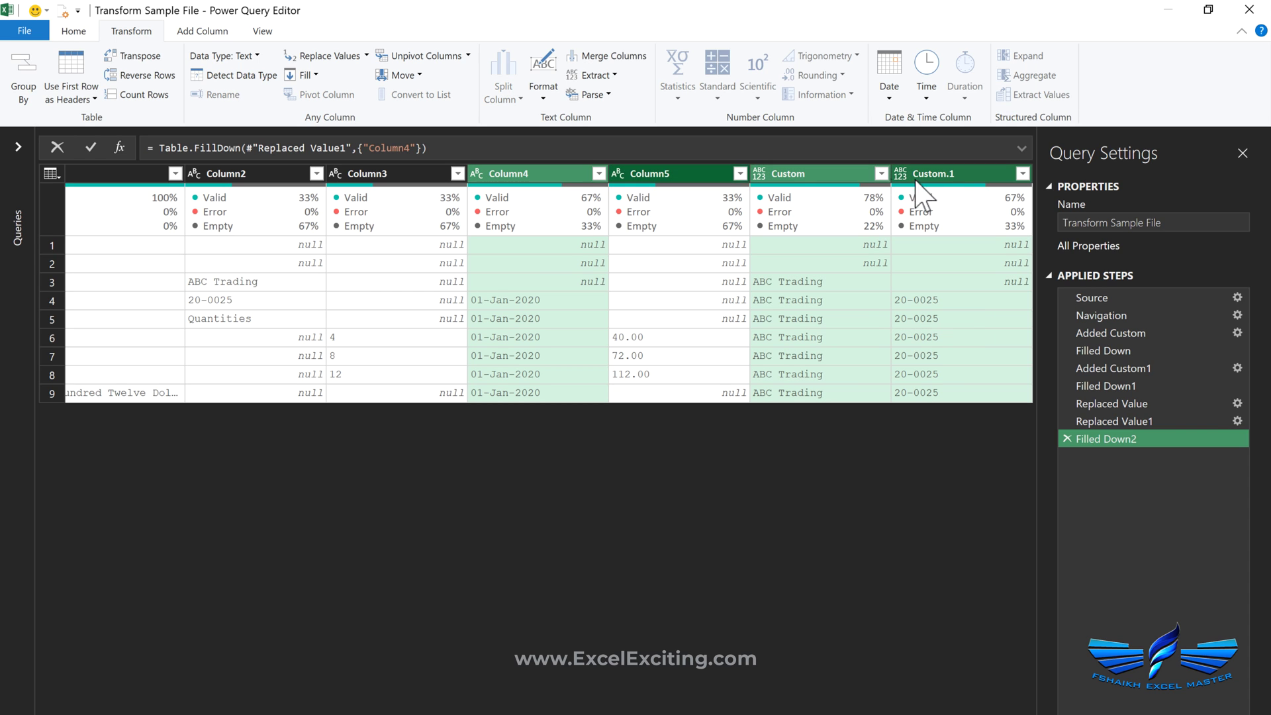
ctrl+click(691, 176)
scroll(631, 294, left, 3)
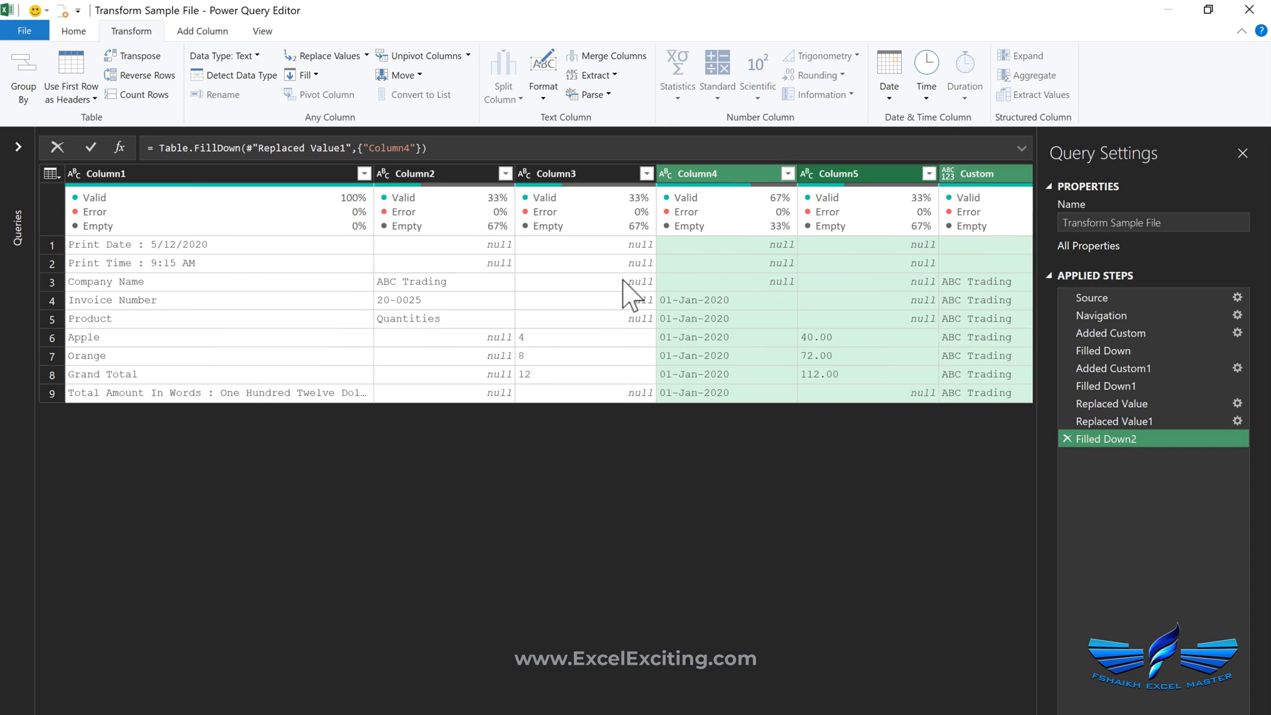
ctrl+click(309, 178)
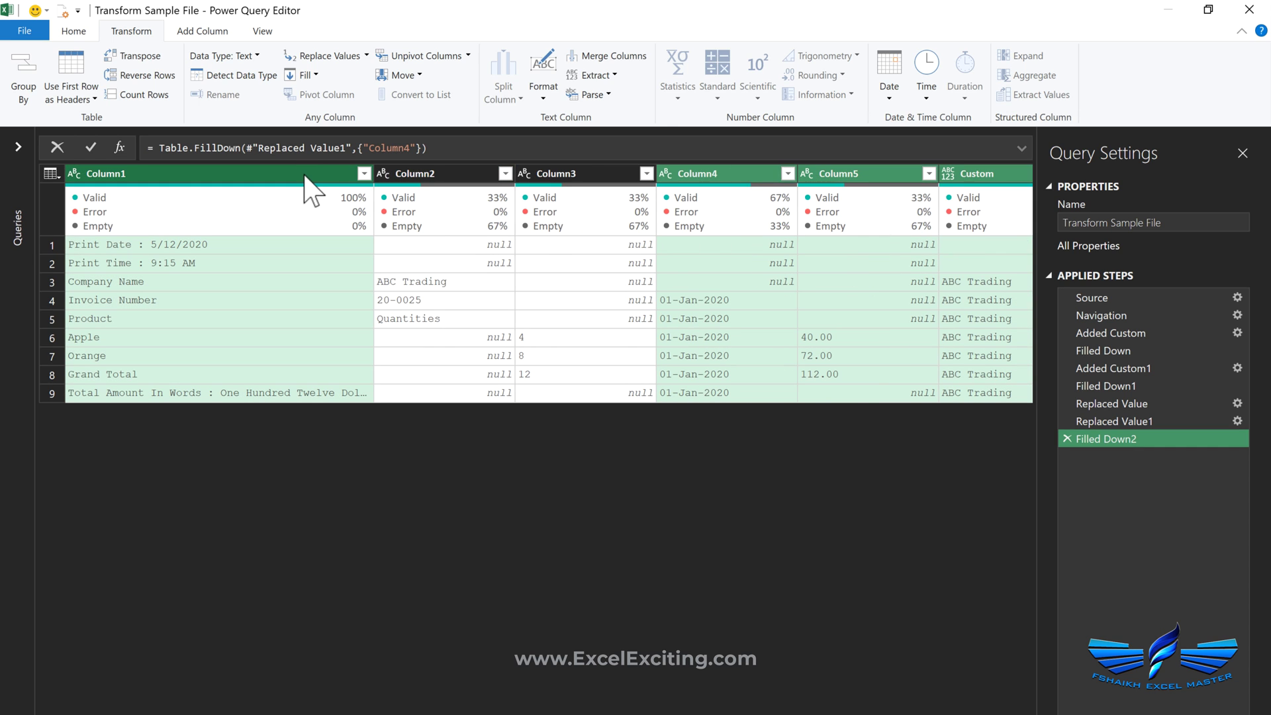
- Remove the other columns and filter Column1 to keep only the Grand Total row
right_click(305, 176)
click(428, 215)
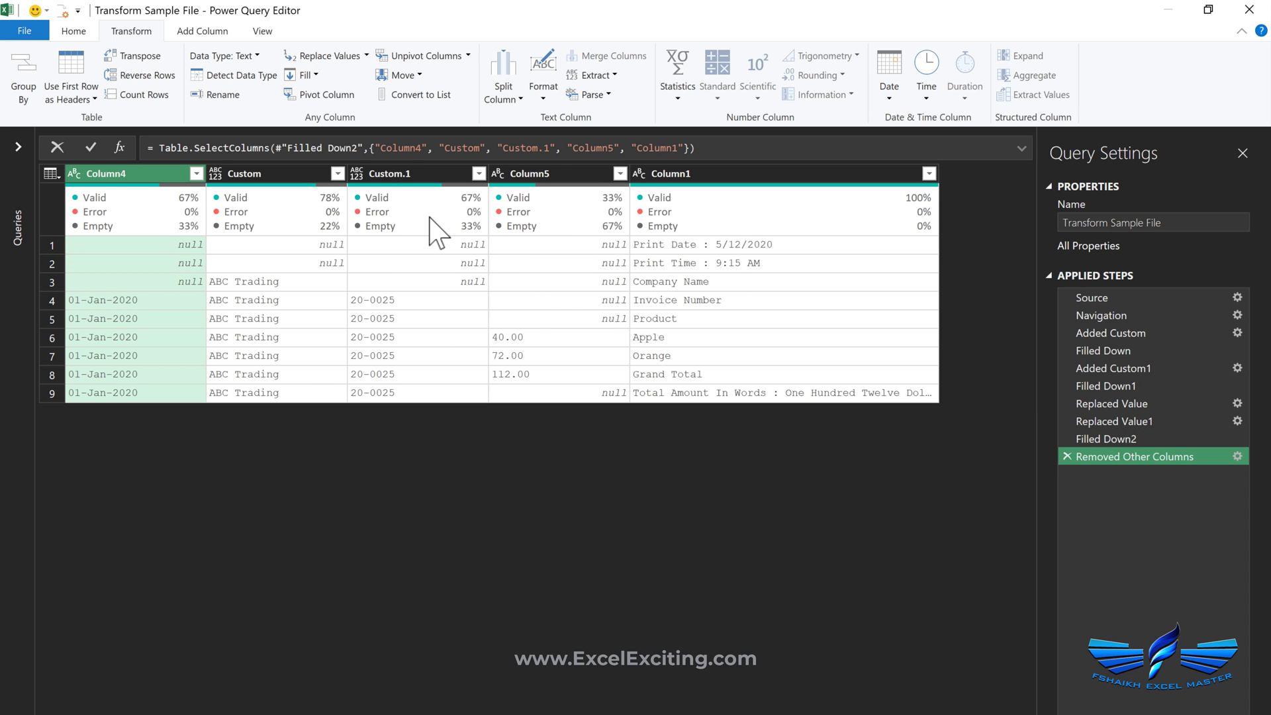
click(929, 173)
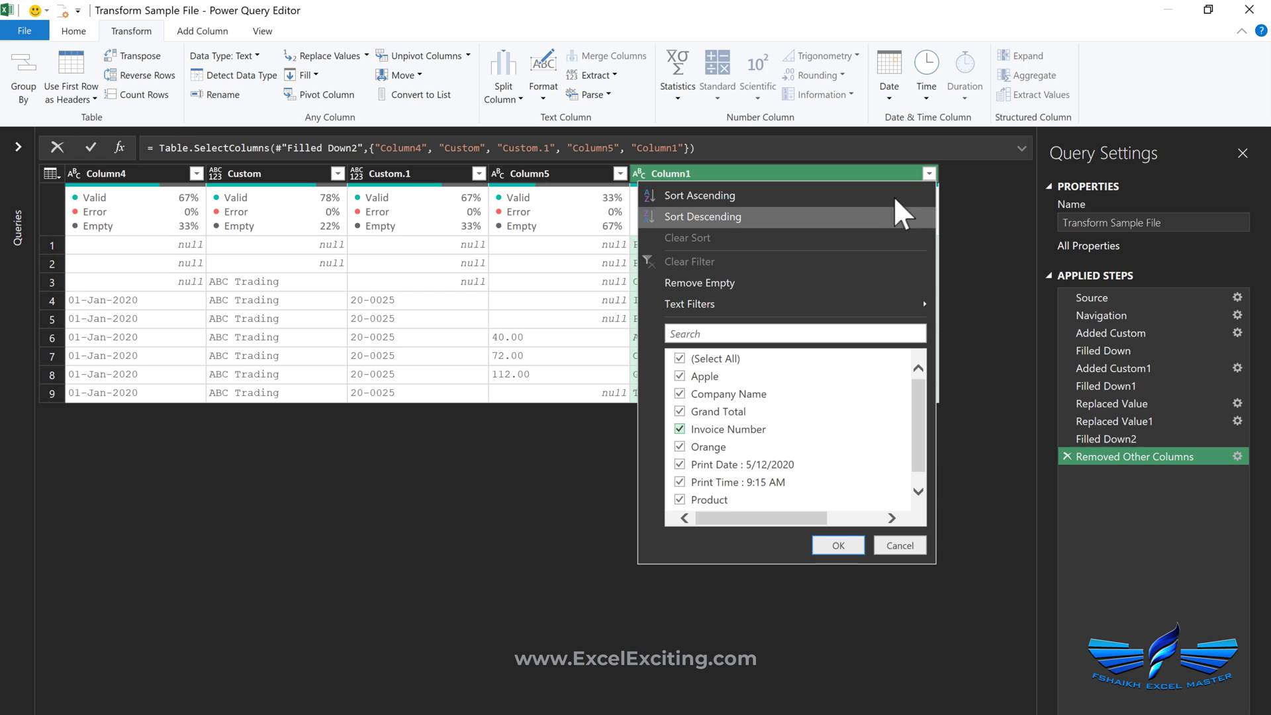
click(679, 358)
click(679, 411)
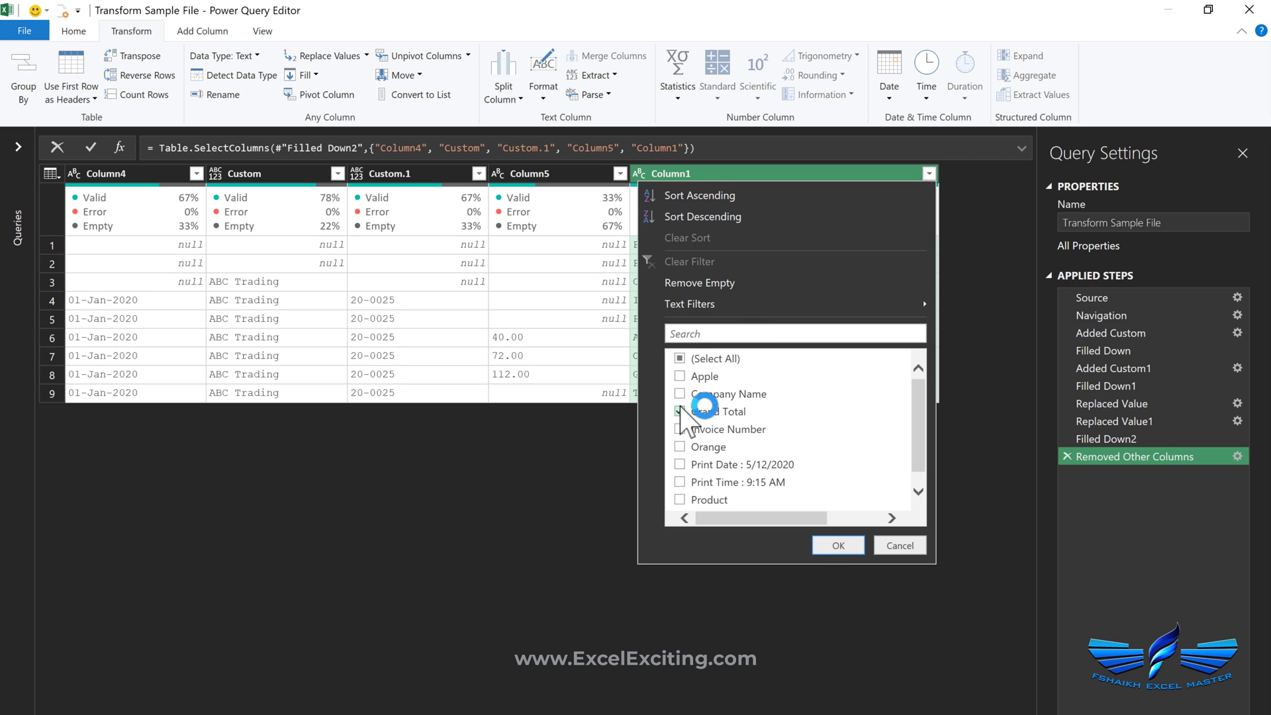
click(821, 546)
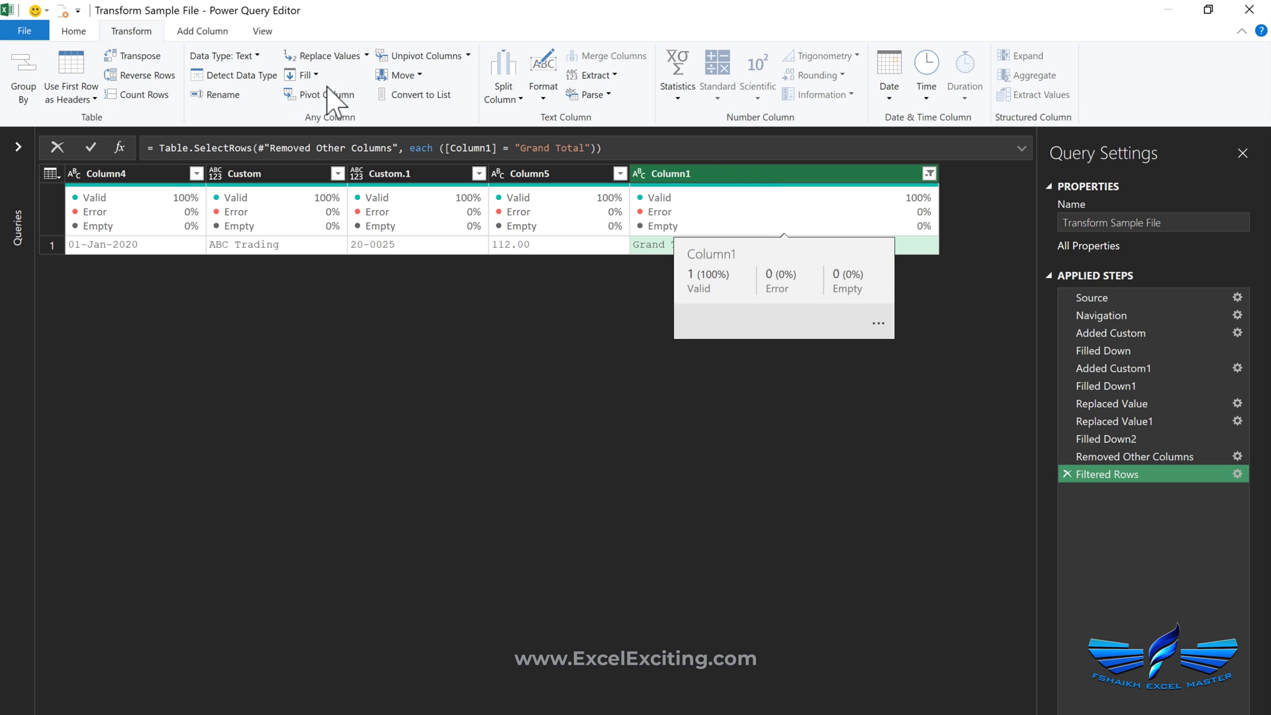
- Remove Column1 from the table
click(74, 31)
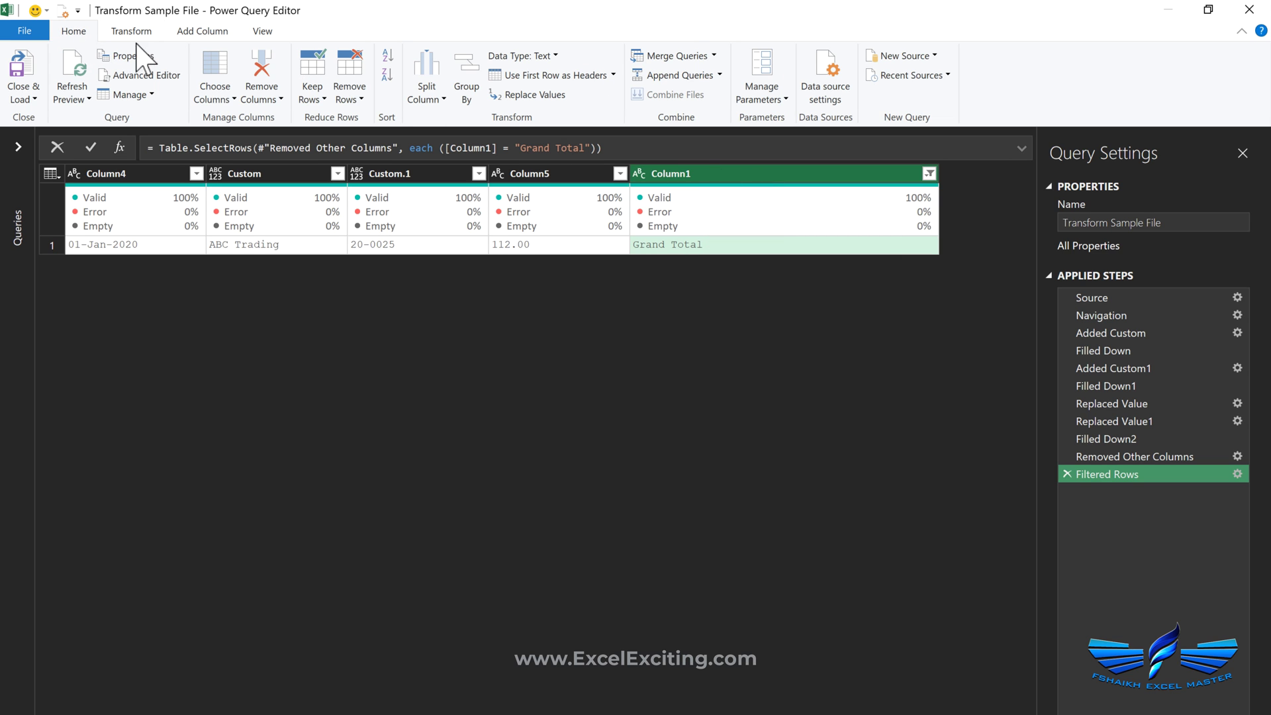
click(268, 66)
click(20, 153)
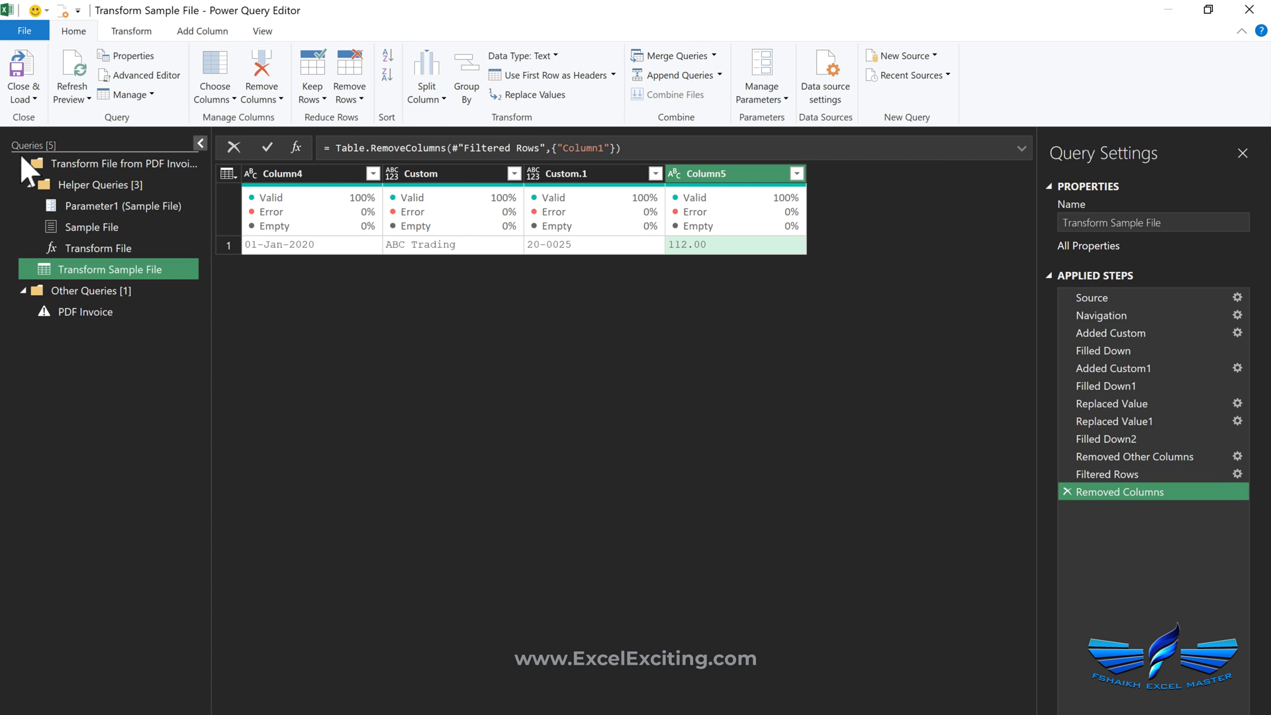
- Delete the PDF Invoice query's failing Changed Type step and return to Transform Sample File
click(161, 313)
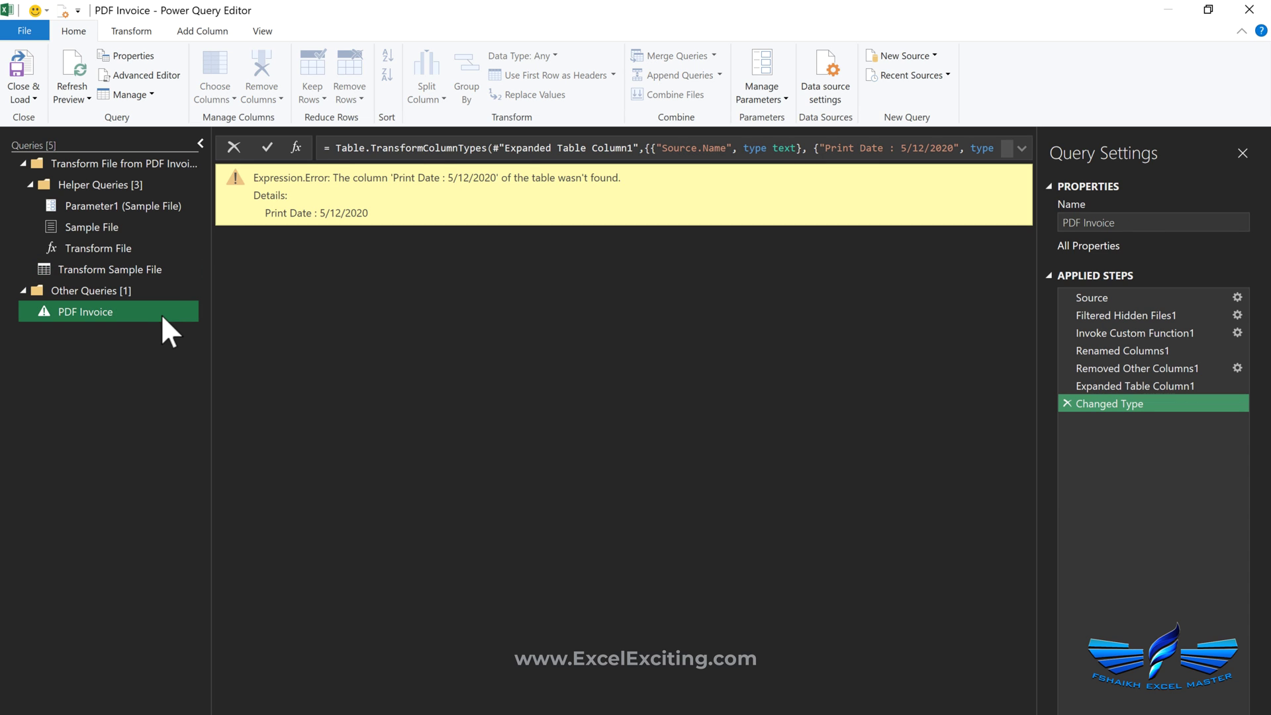
click(1066, 404)
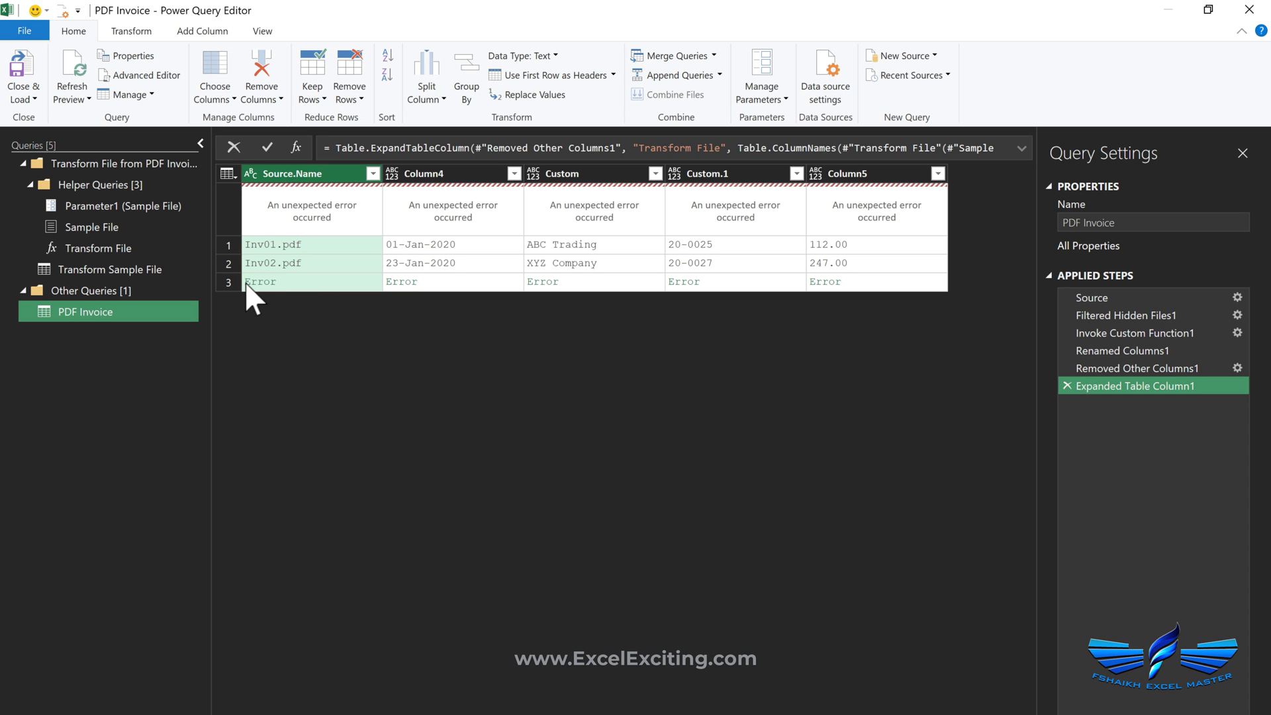
click(143, 268)
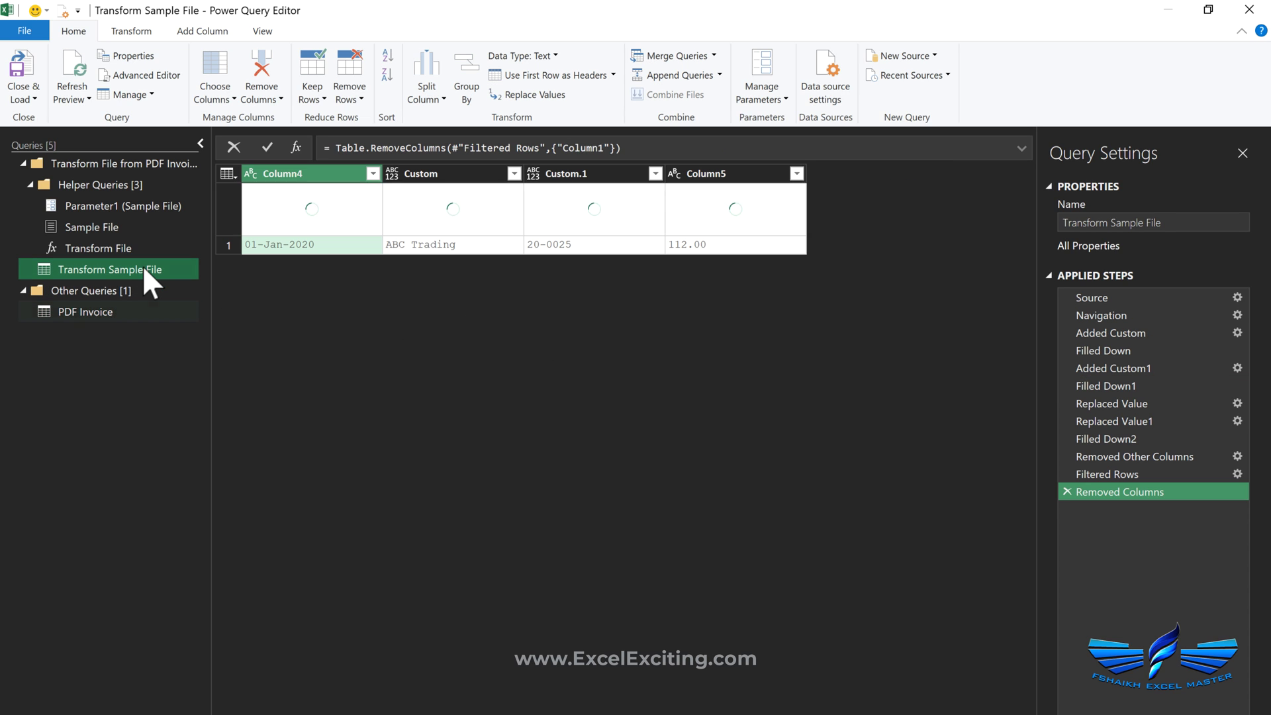
- Rename Column4, Custom, Custom.1 and Column5 to Date, Comany Name, Inv No and Amount
click(307, 177)
double_click(307, 176)
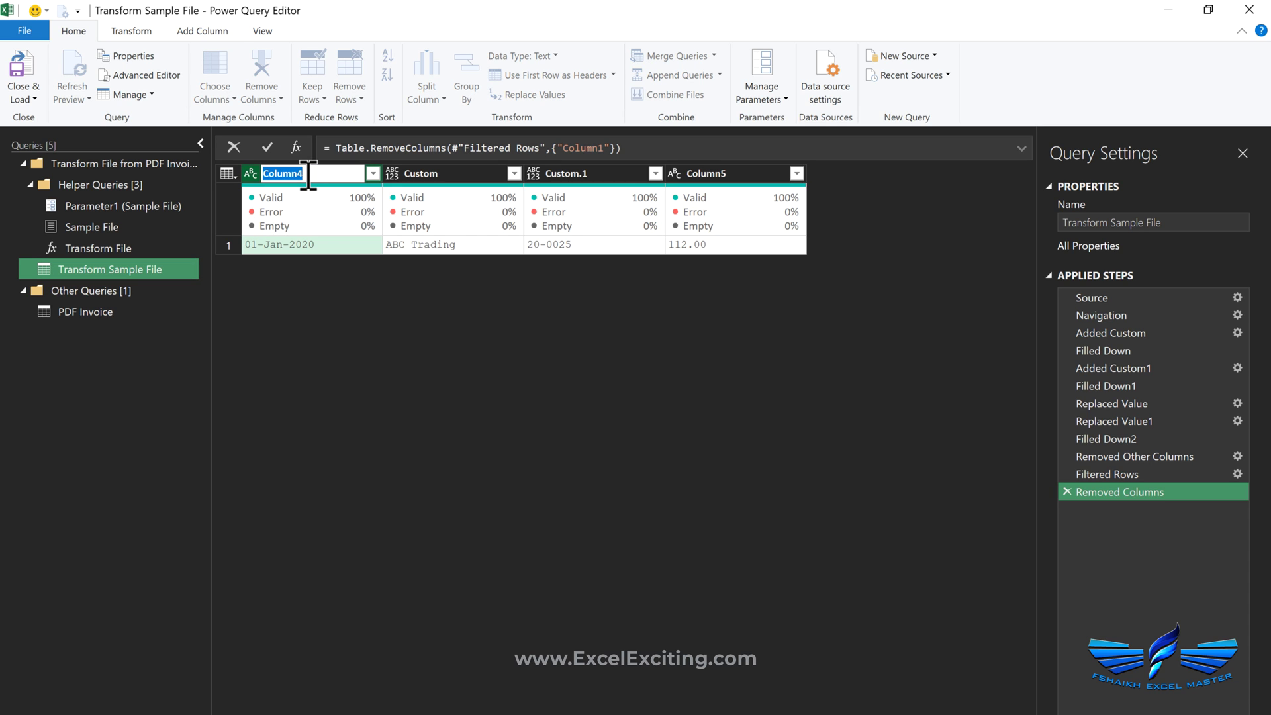
text(Date)
double_click(484, 173)
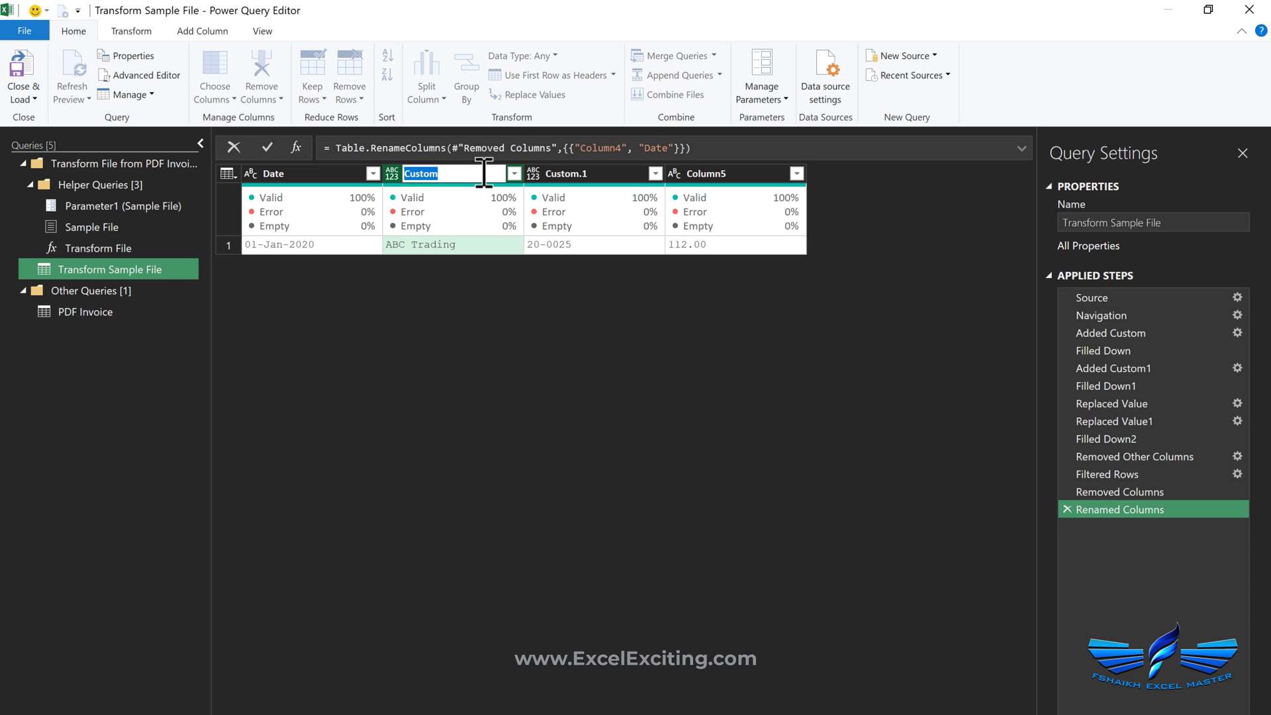
text(Comany Name)
key(Return)
double_click(622, 173)
text(Inv No)
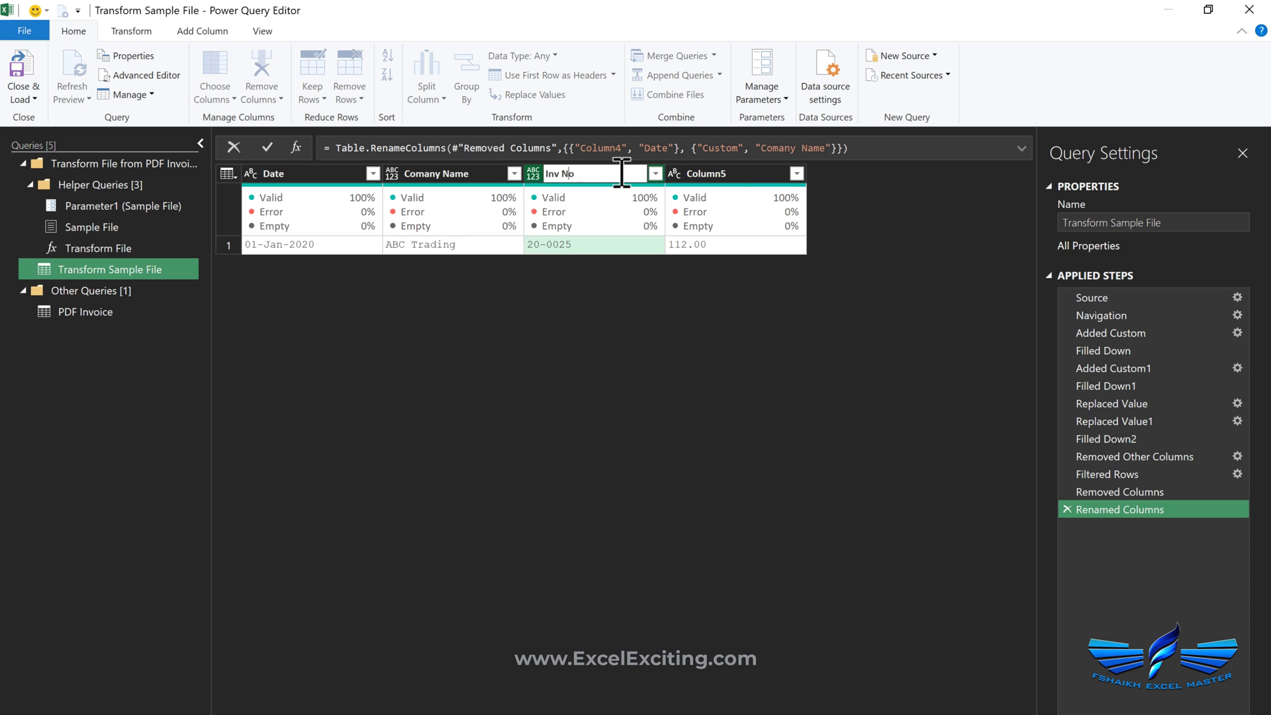
double_click(704, 173)
text(Amount)
click(332, 178)
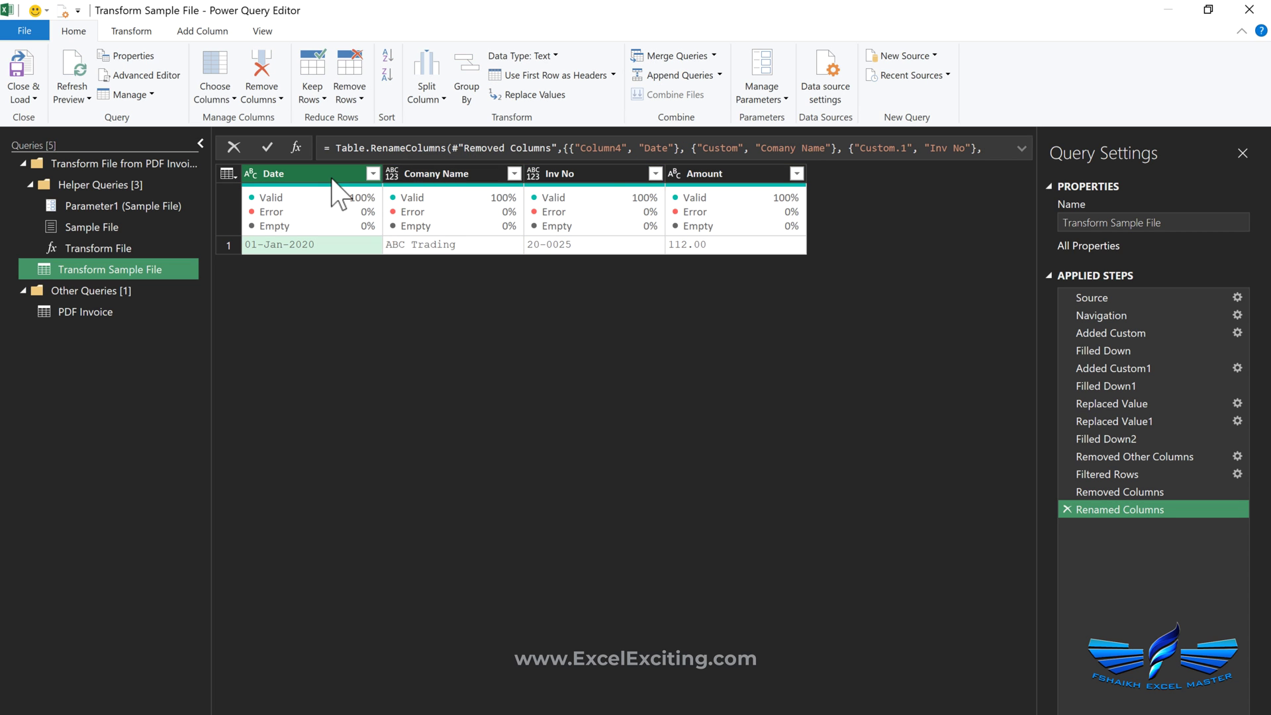
- Detect data types for the Date, Comany Name, Inv No and Amount columns
shift+click(733, 176)
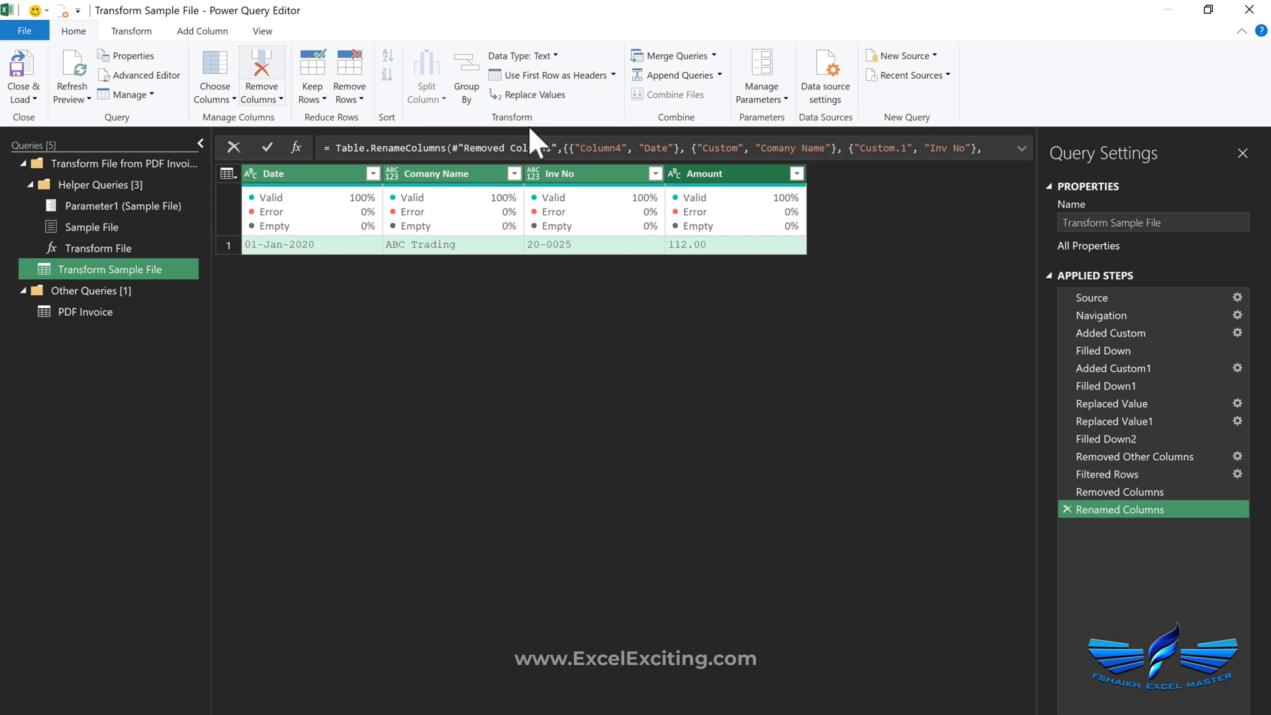
click(131, 33)
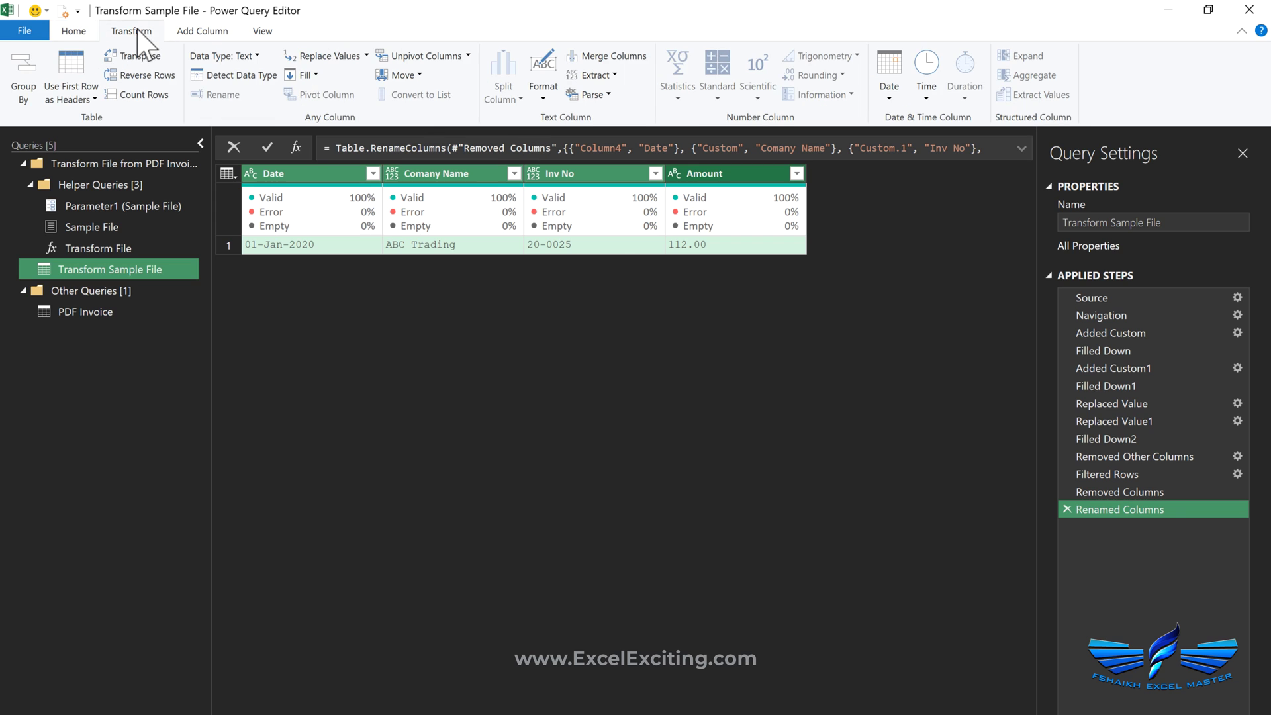
click(233, 75)
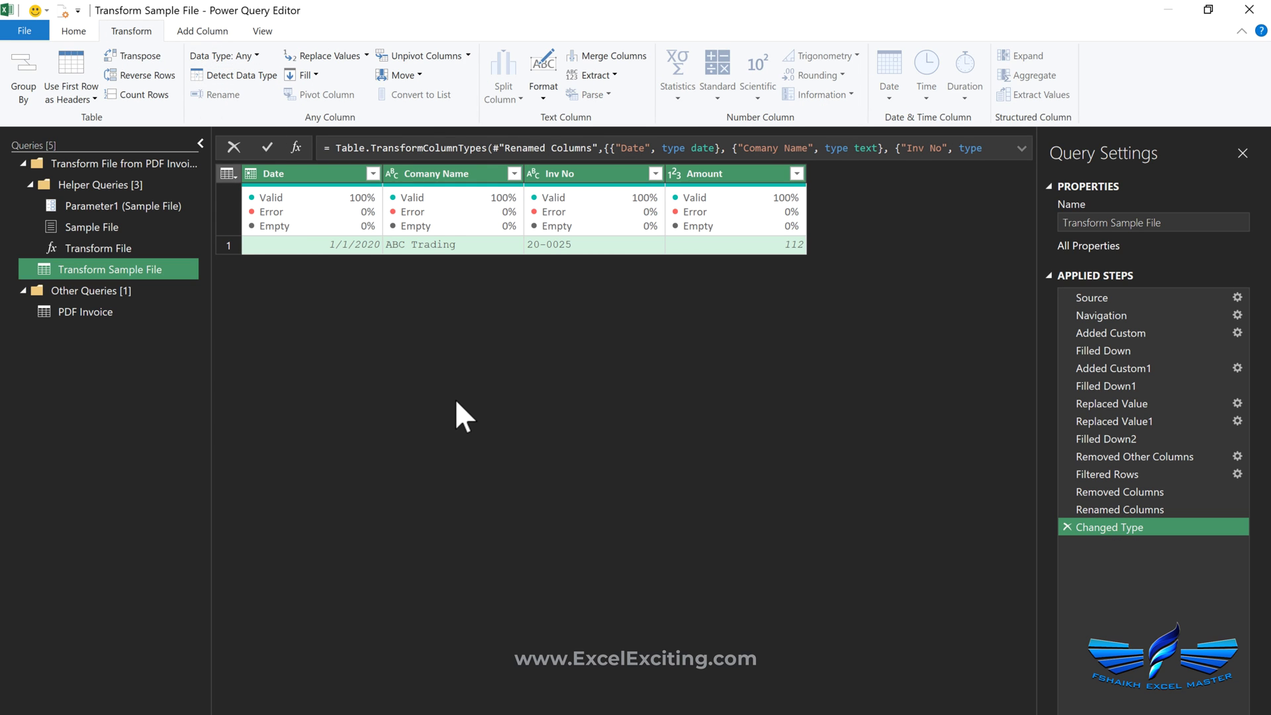
click(151, 312)
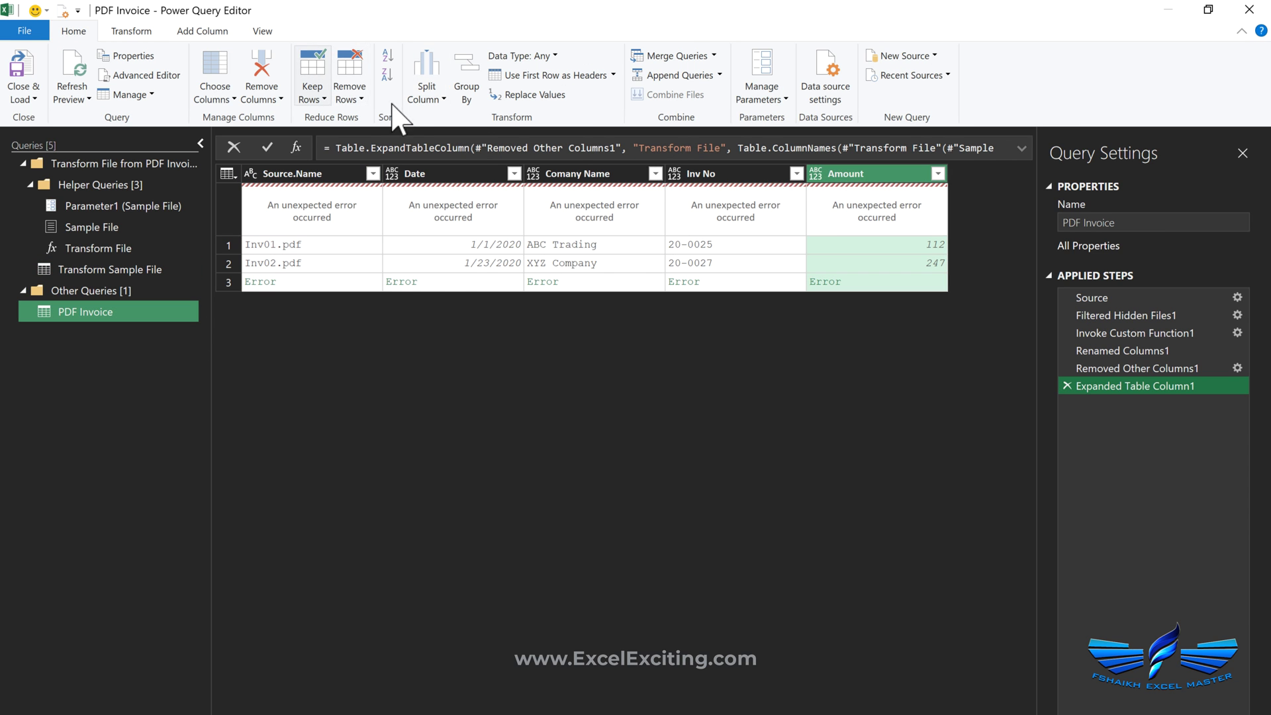
- Add a Remove Errors step at the end of PDF Invoice, then delete it
click(350, 92)
click(388, 219)
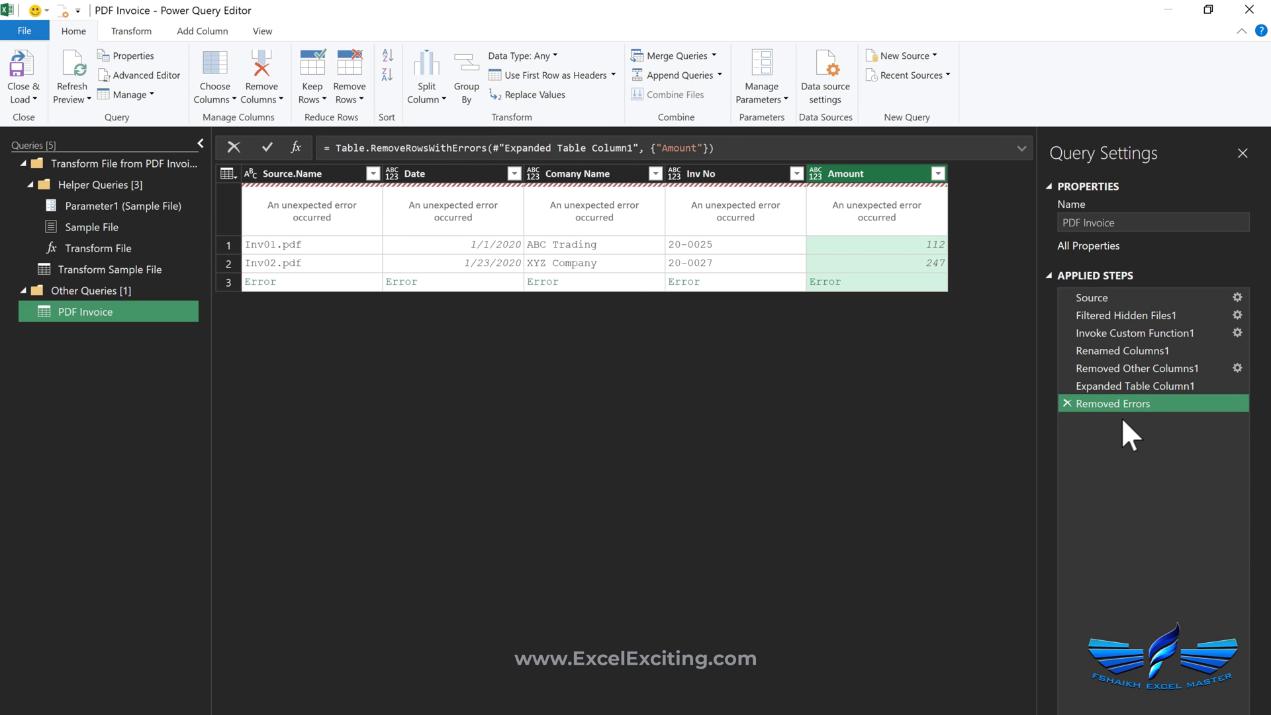
click(1067, 403)
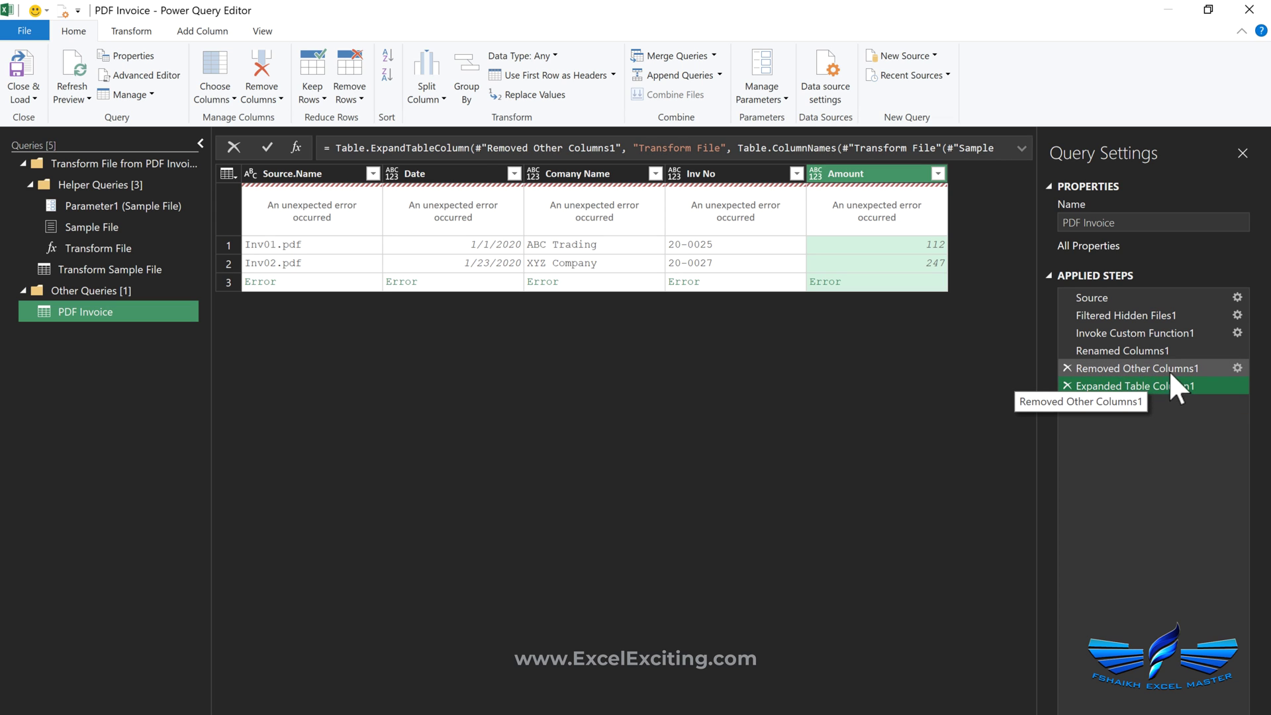
- Insert a Remove Errors step on Transform File after Removed Other Columns1
click(1170, 372)
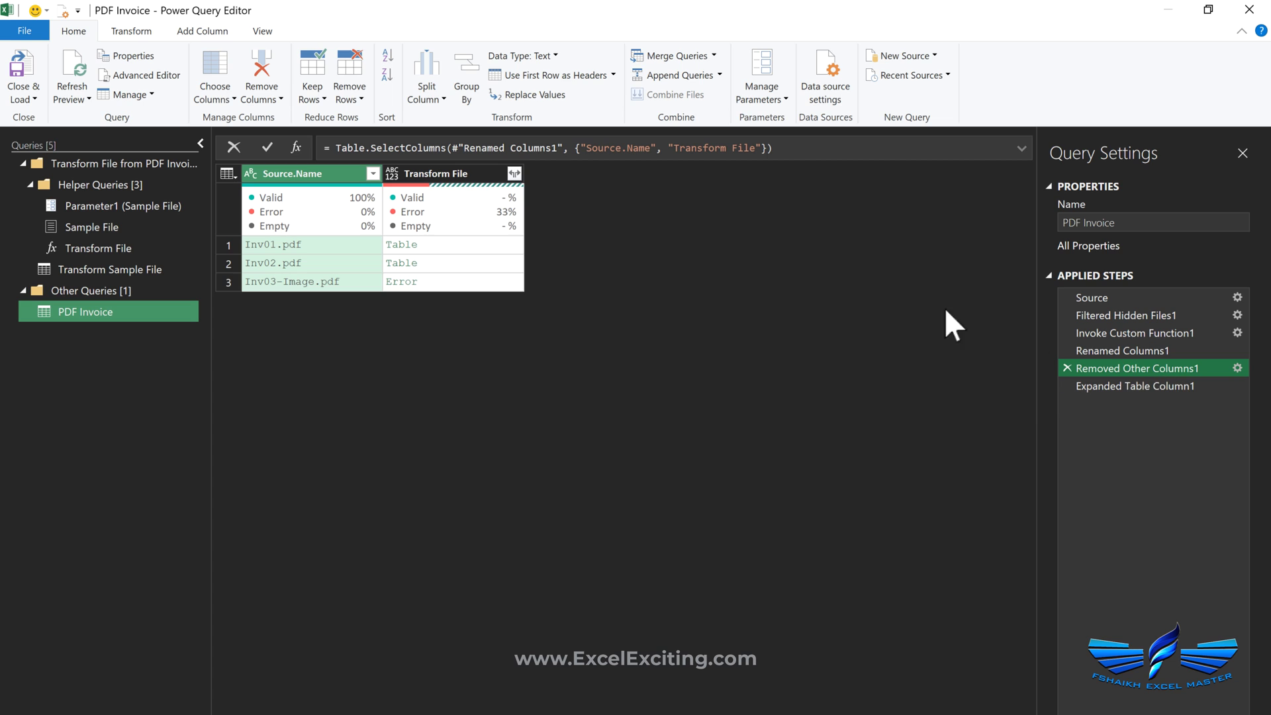
click(469, 177)
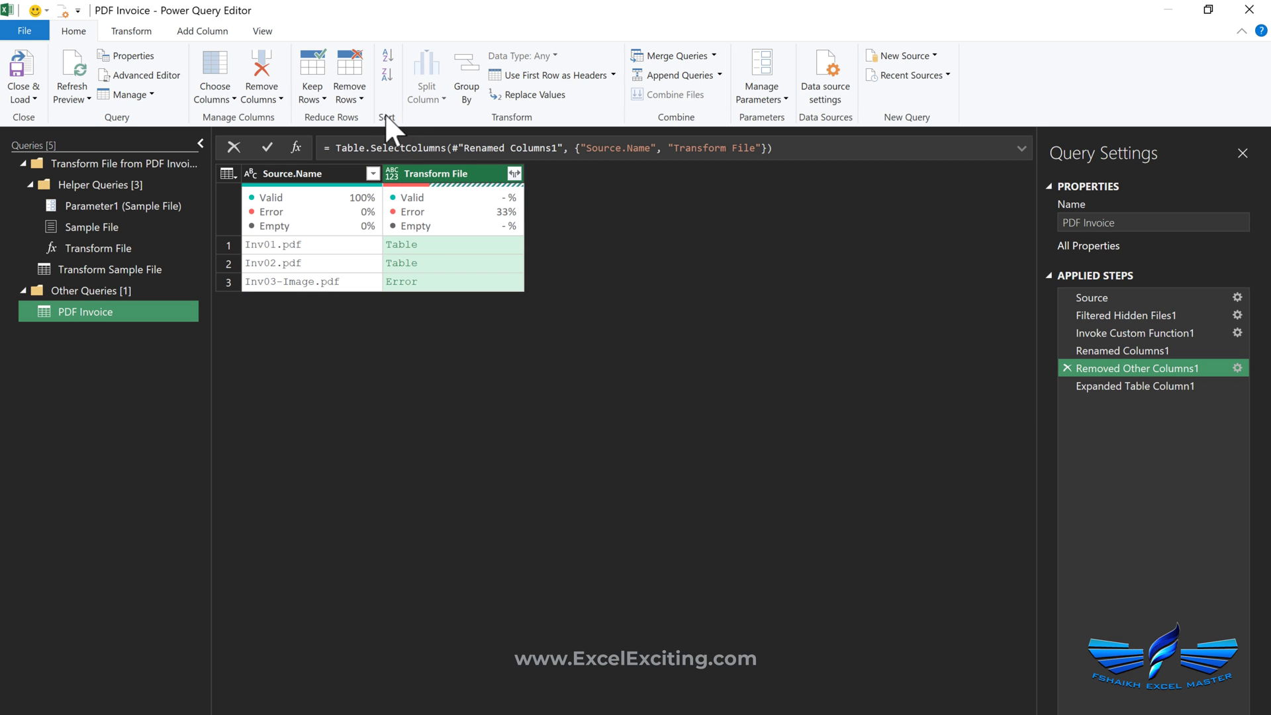
click(357, 98)
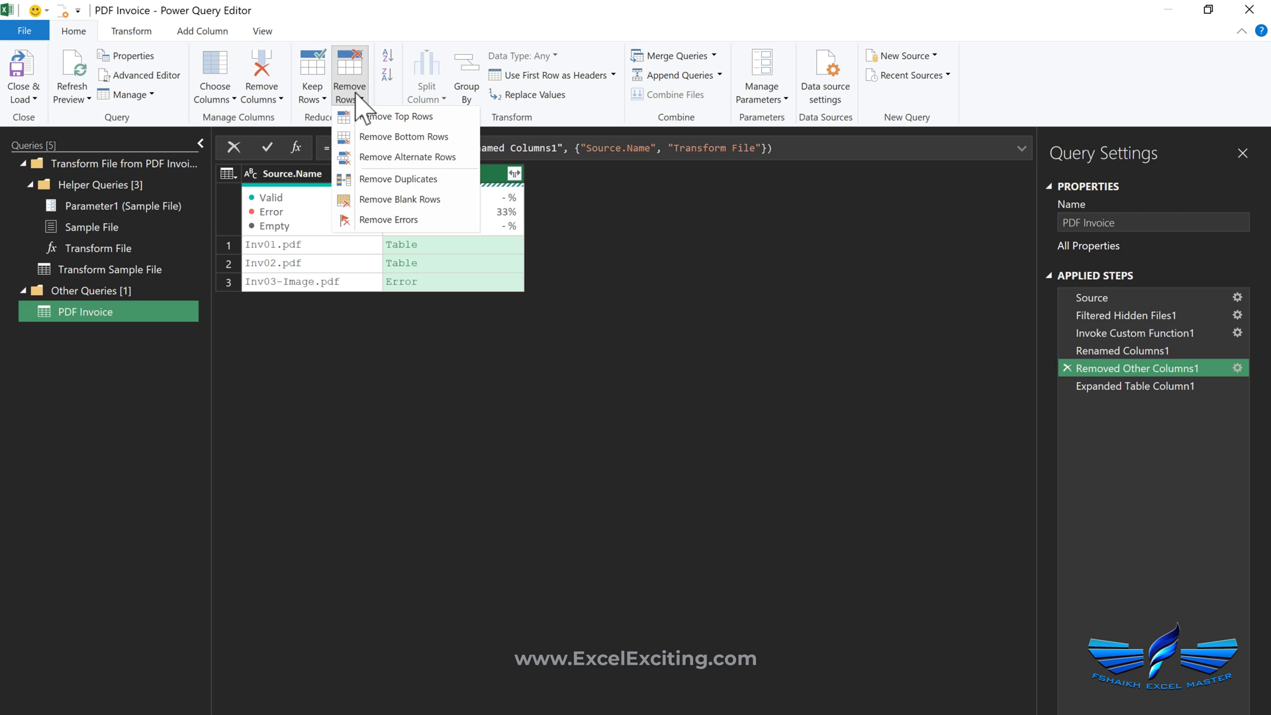
click(387, 219)
click(720, 432)
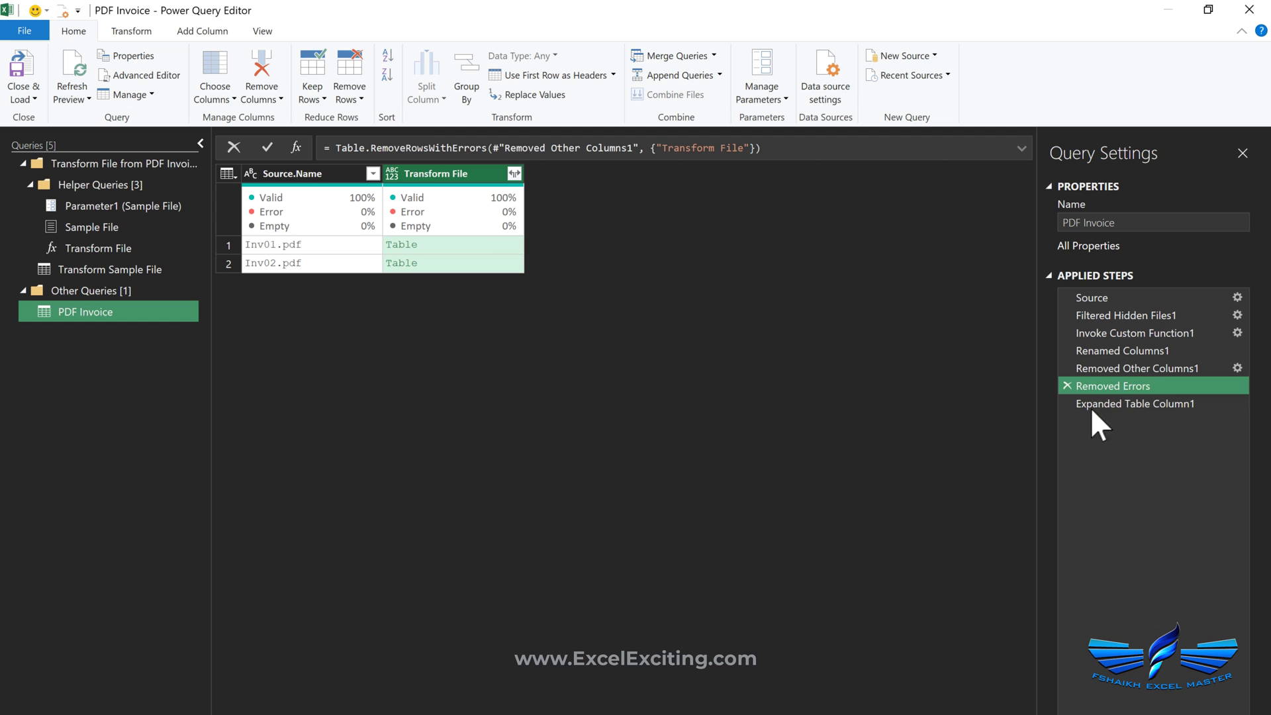
click(1114, 405)
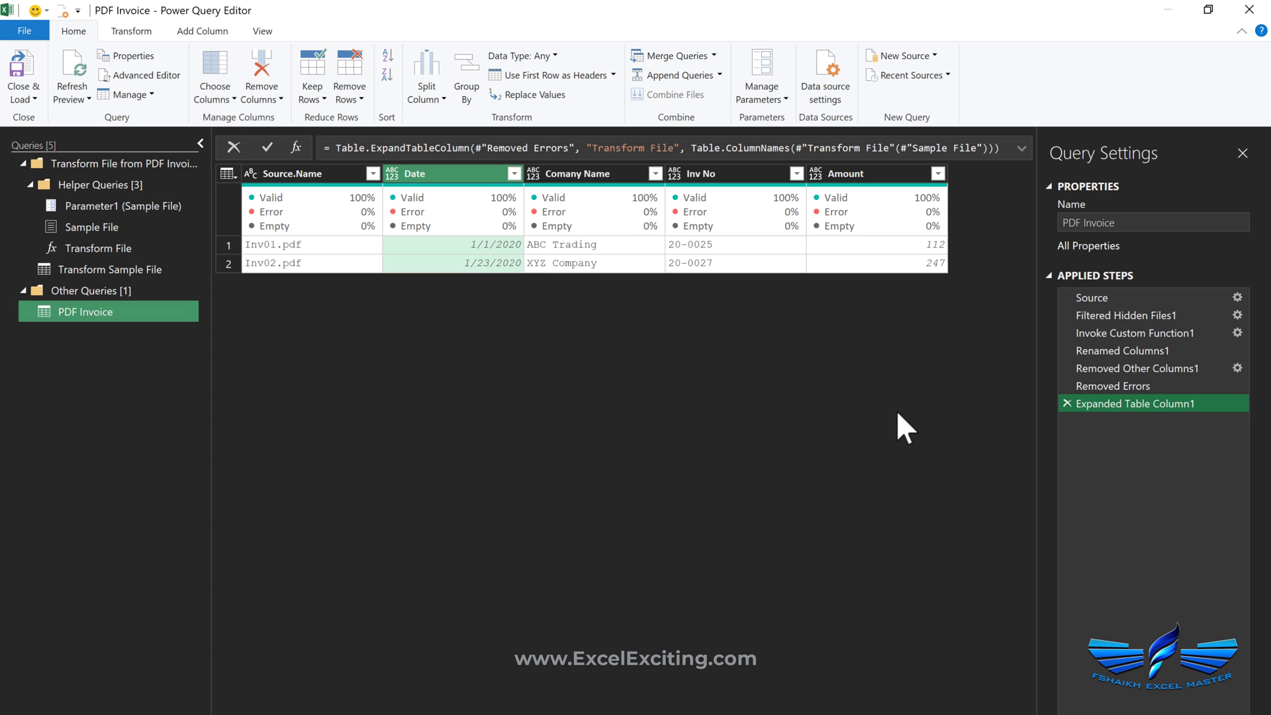
key(Left)
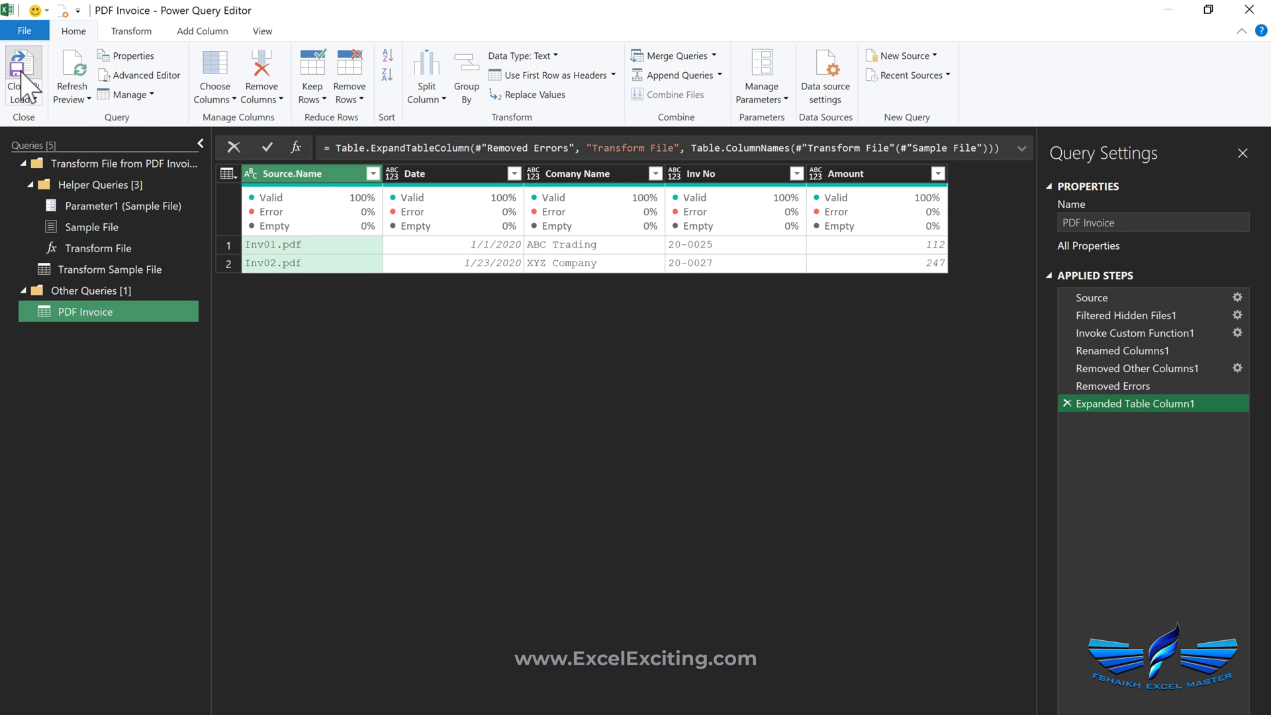
- Close and load the PDF Invoice query to a worksheet table listing ABC Trading and XYZ Company invoices
click(23, 98)
click(59, 134)
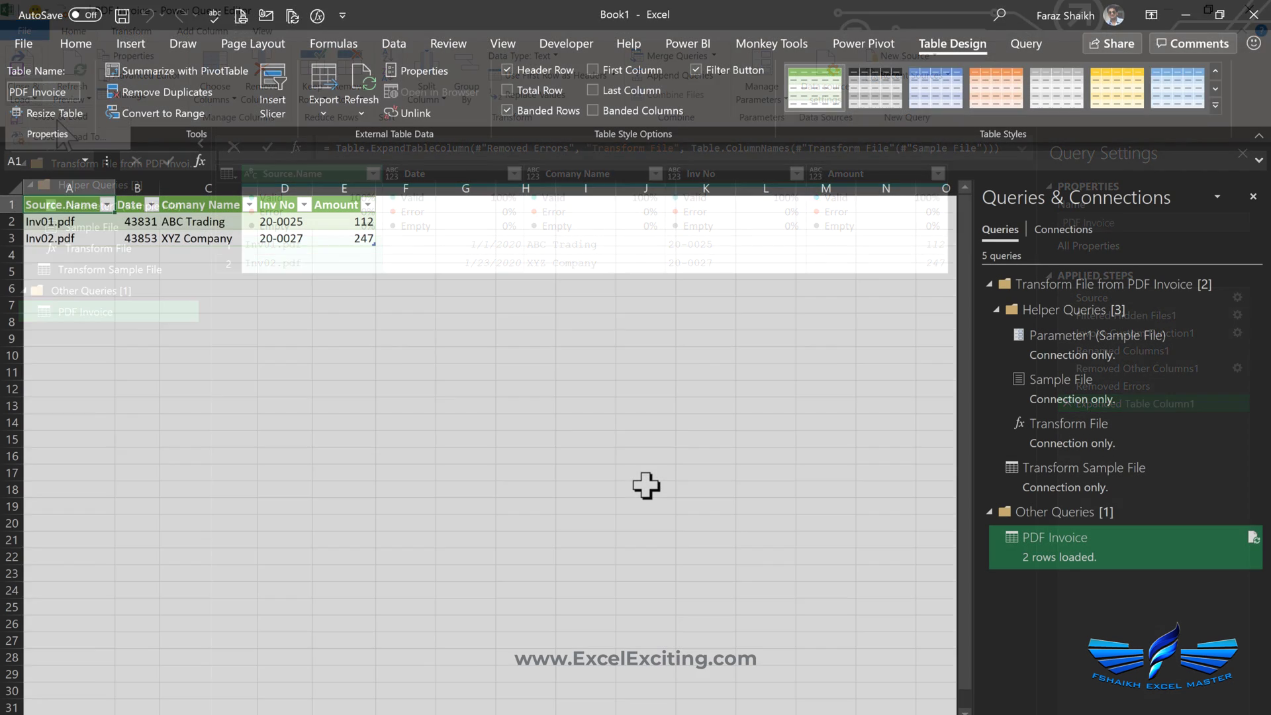